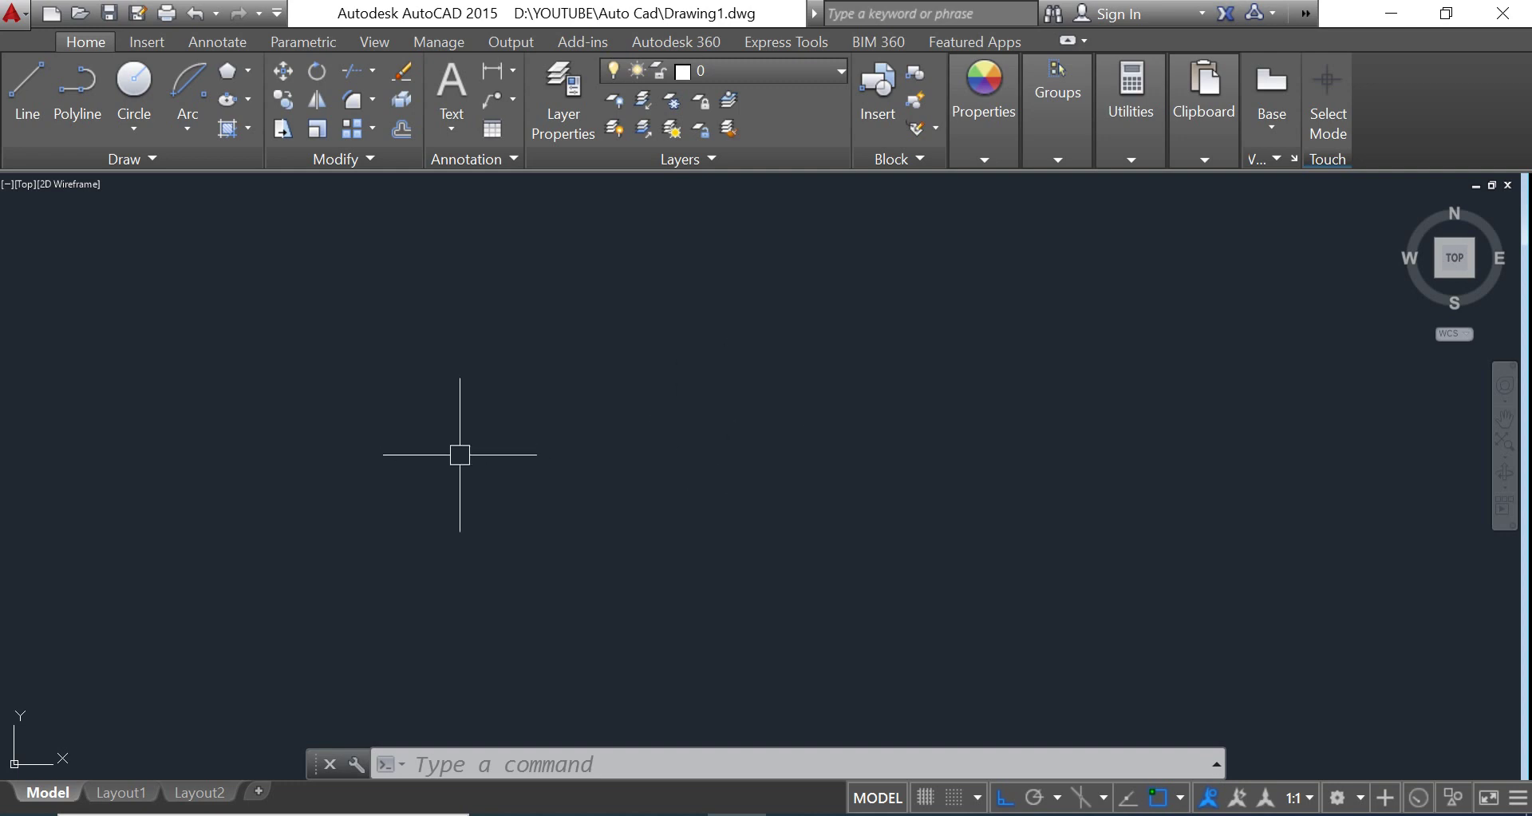
Step: Draw a 4-sided polygon inscribed in a circle of radius 50
{"action": "left_click", "coordinate": [231, 74]}
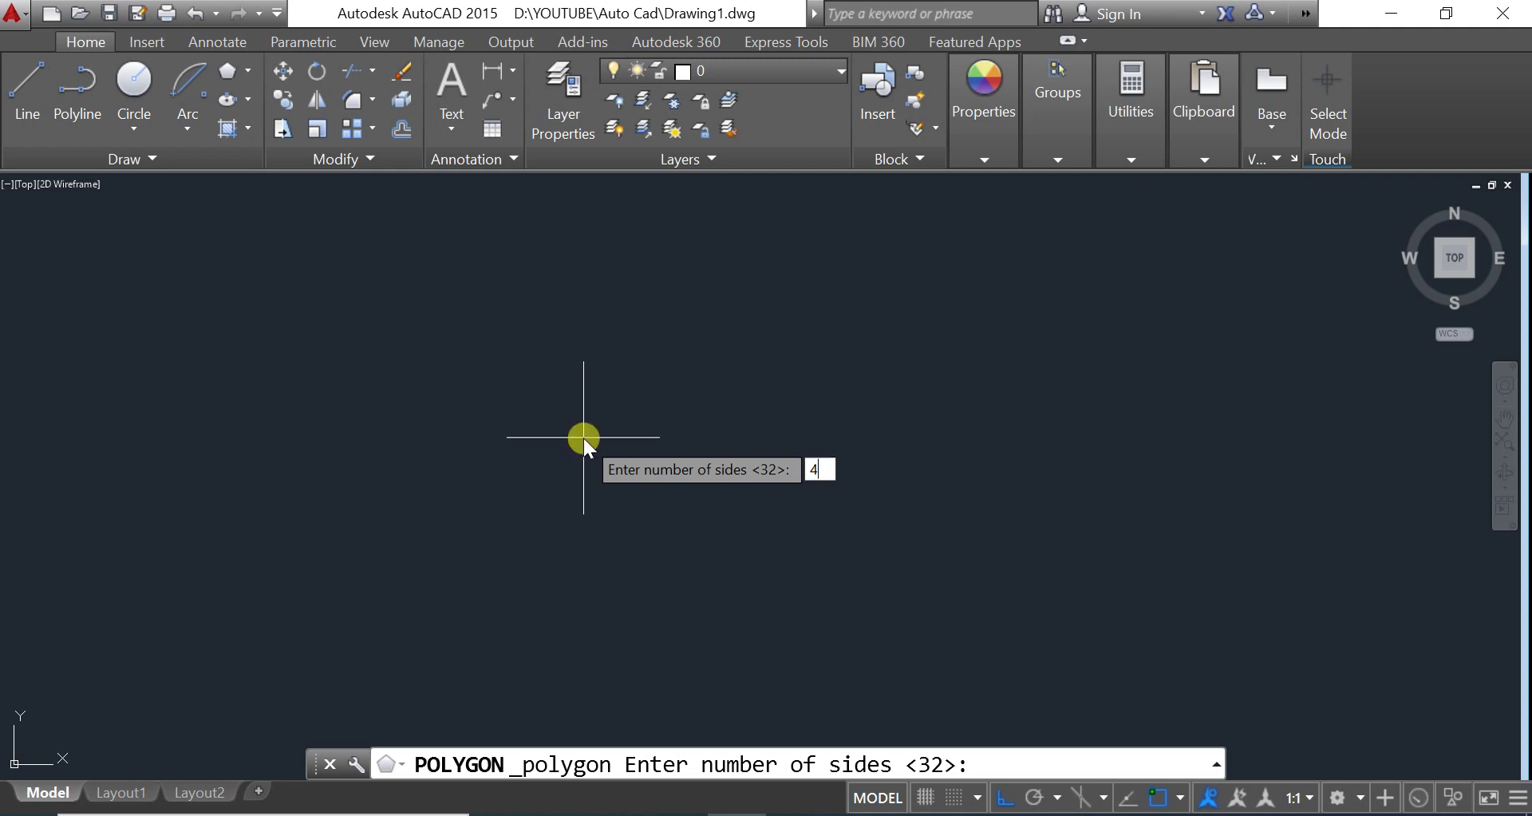
{"action": "key", "text": "Return"}
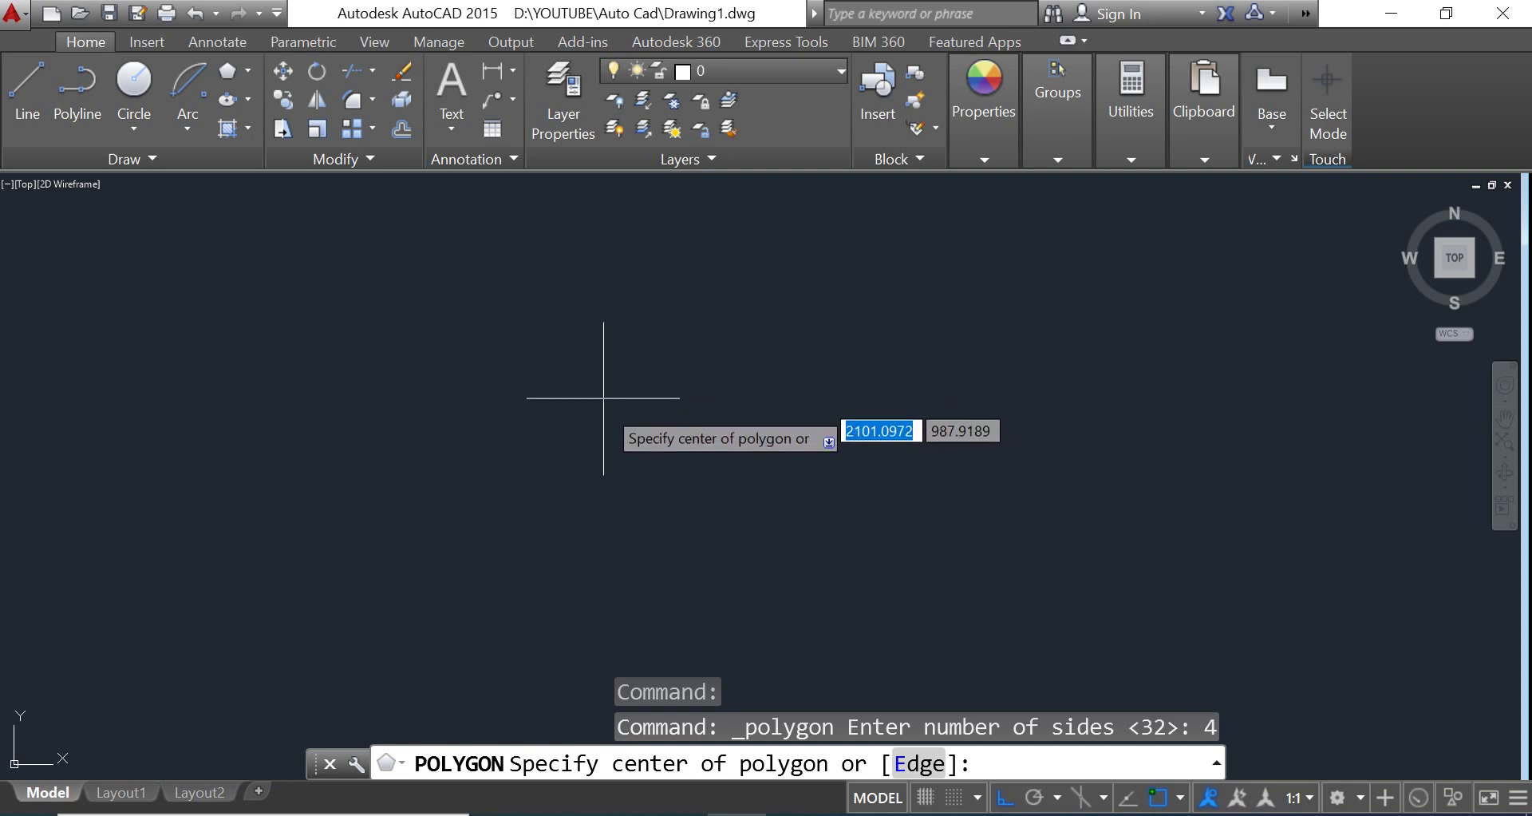
{"action": "left_click", "coordinate": [534, 409]}
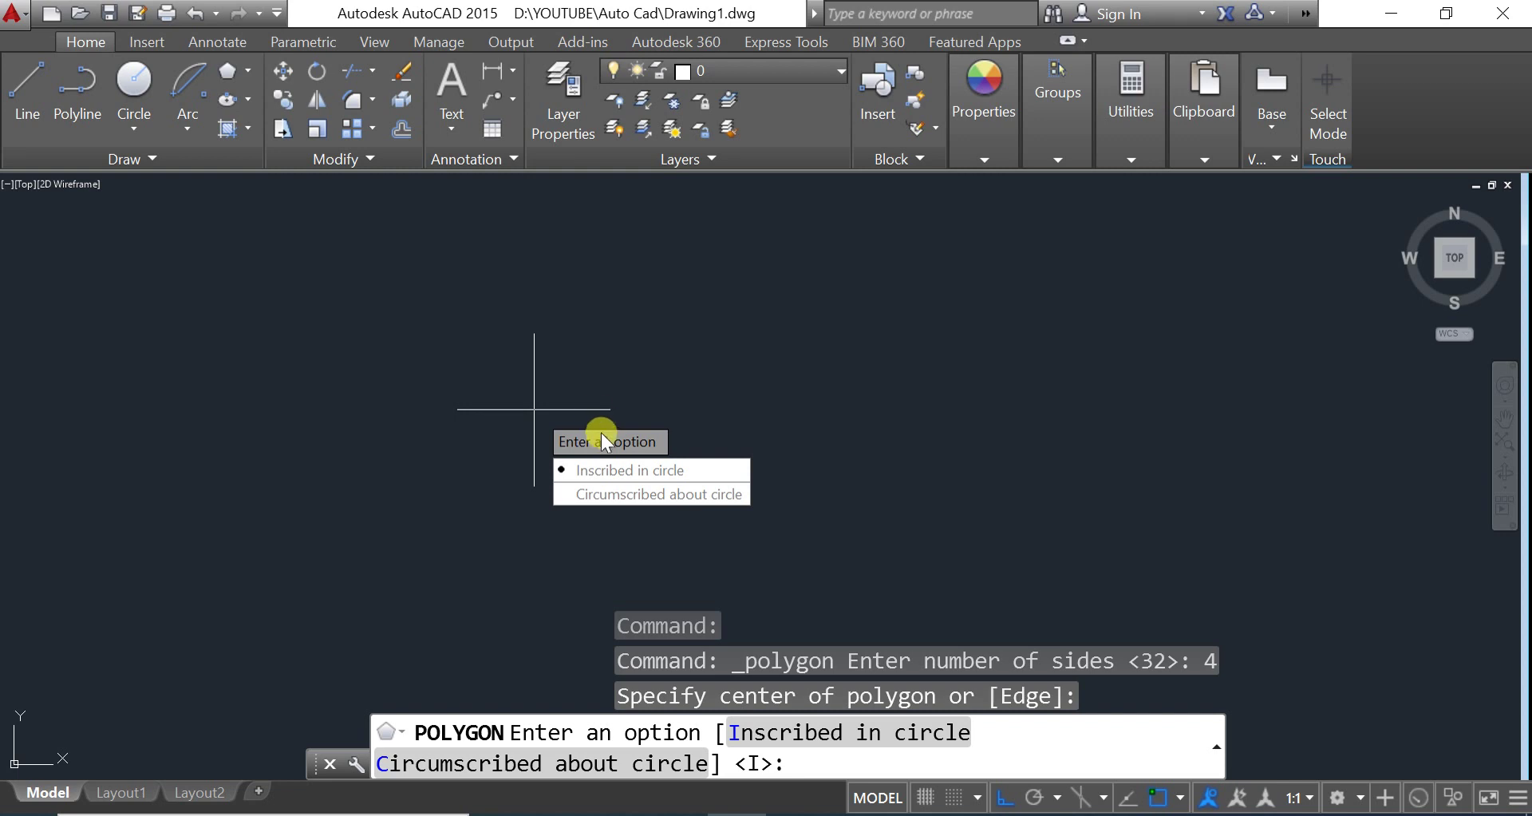
{"action": "left_click", "coordinate": [656, 473]}
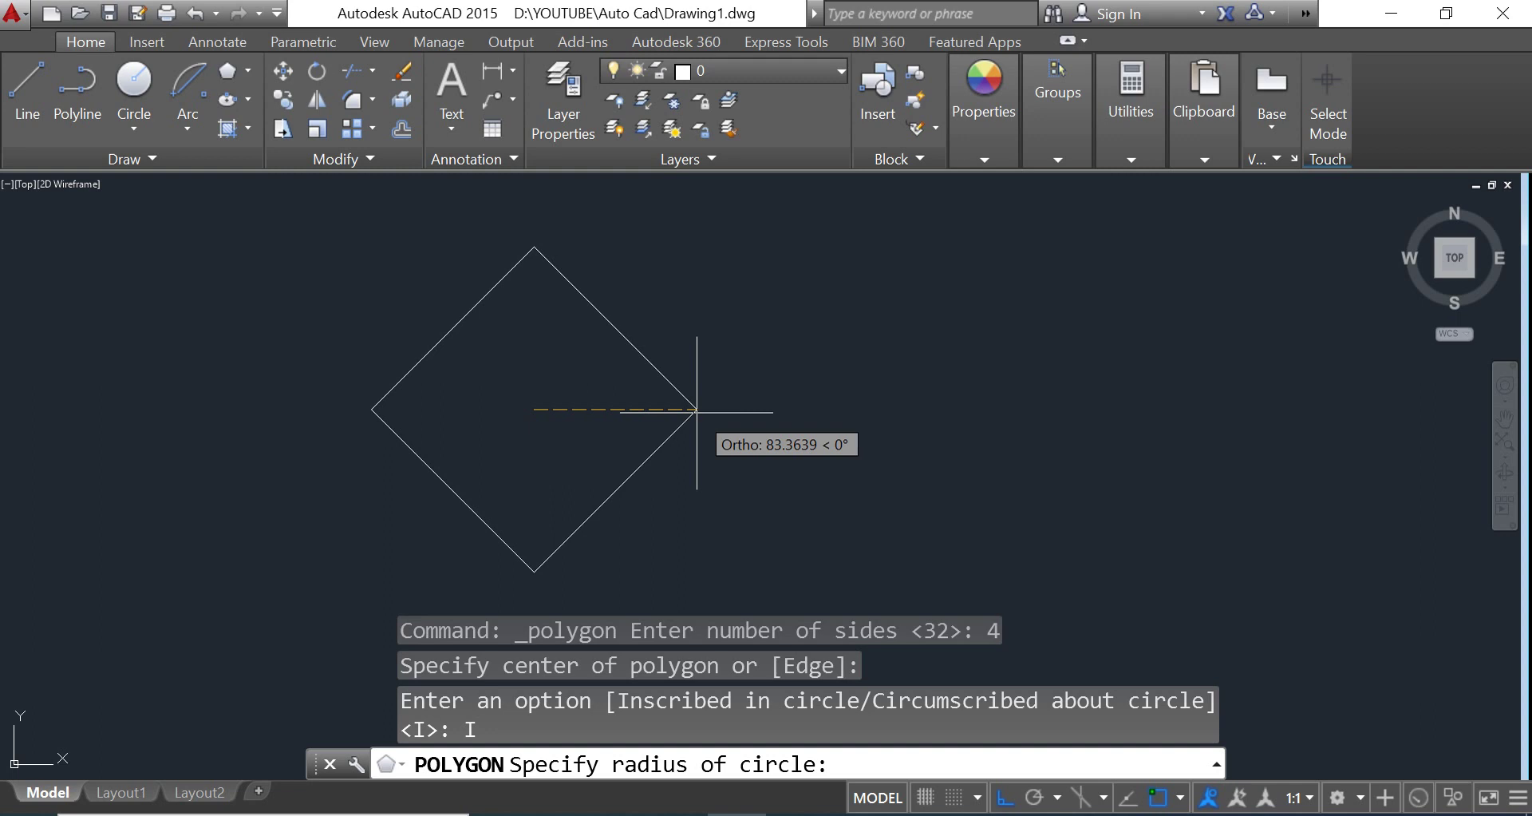
{"action": "type", "text": "50"}
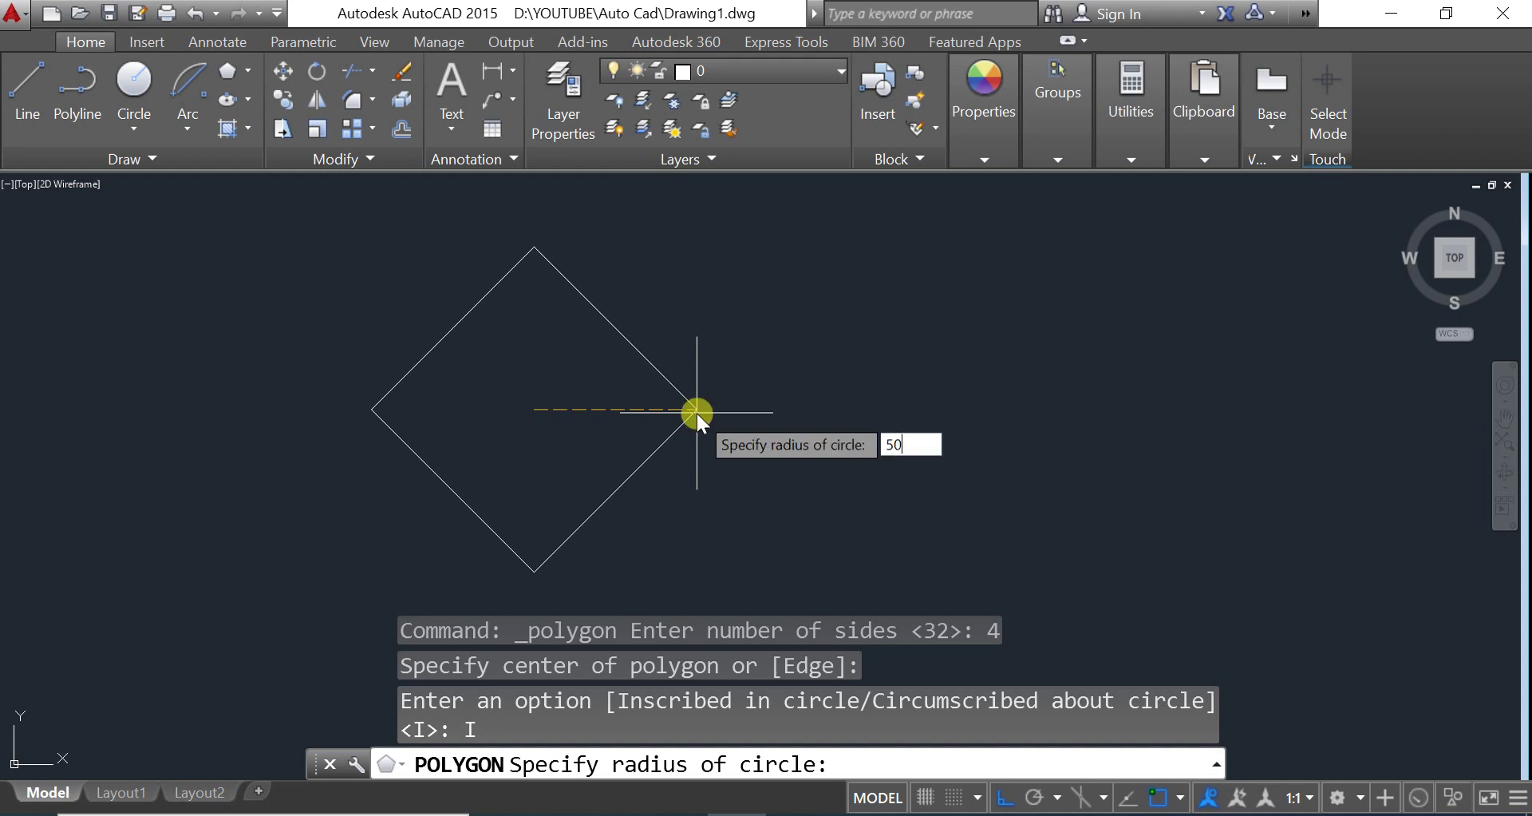
{"action": "key", "text": "Return"}
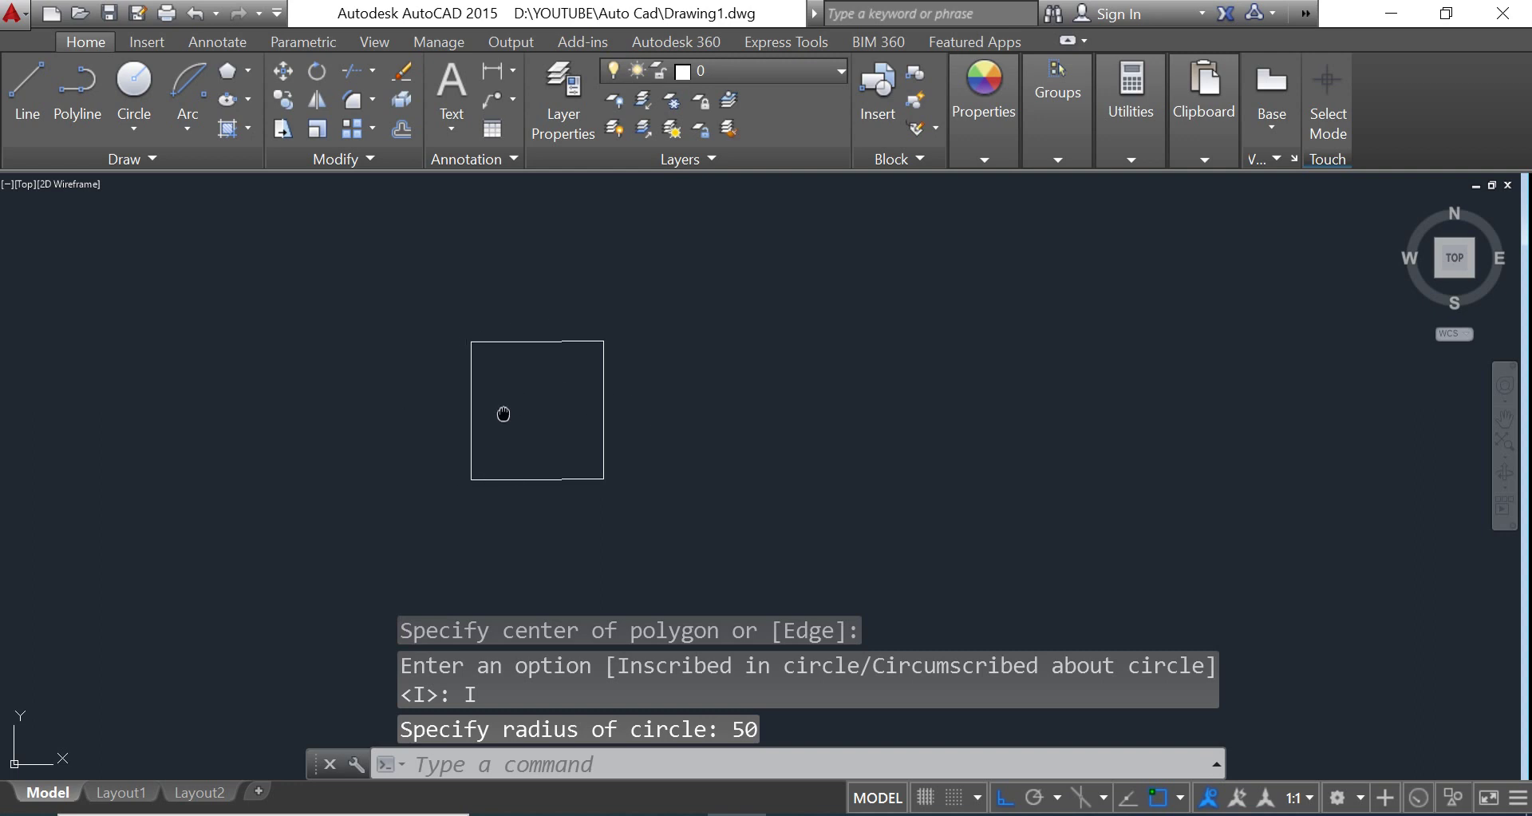
{"action": "scroll", "coordinate": [557, 400], "scroll_direction": "up", "scroll_amount": 2}
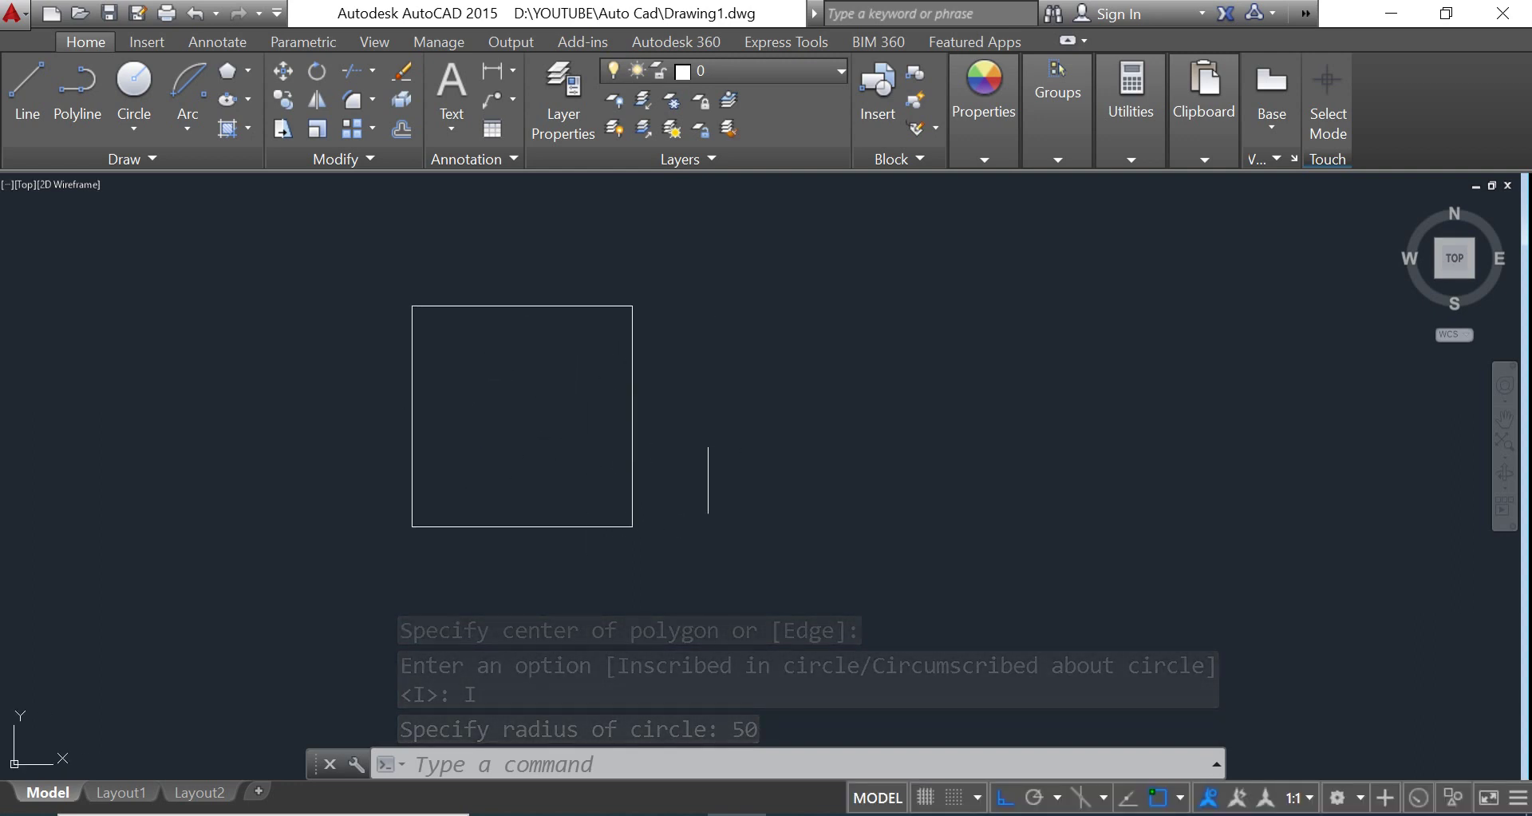
{"action": "middle_click_drag", "start_coordinate": [894, 402], "coordinate": [831, 408]}
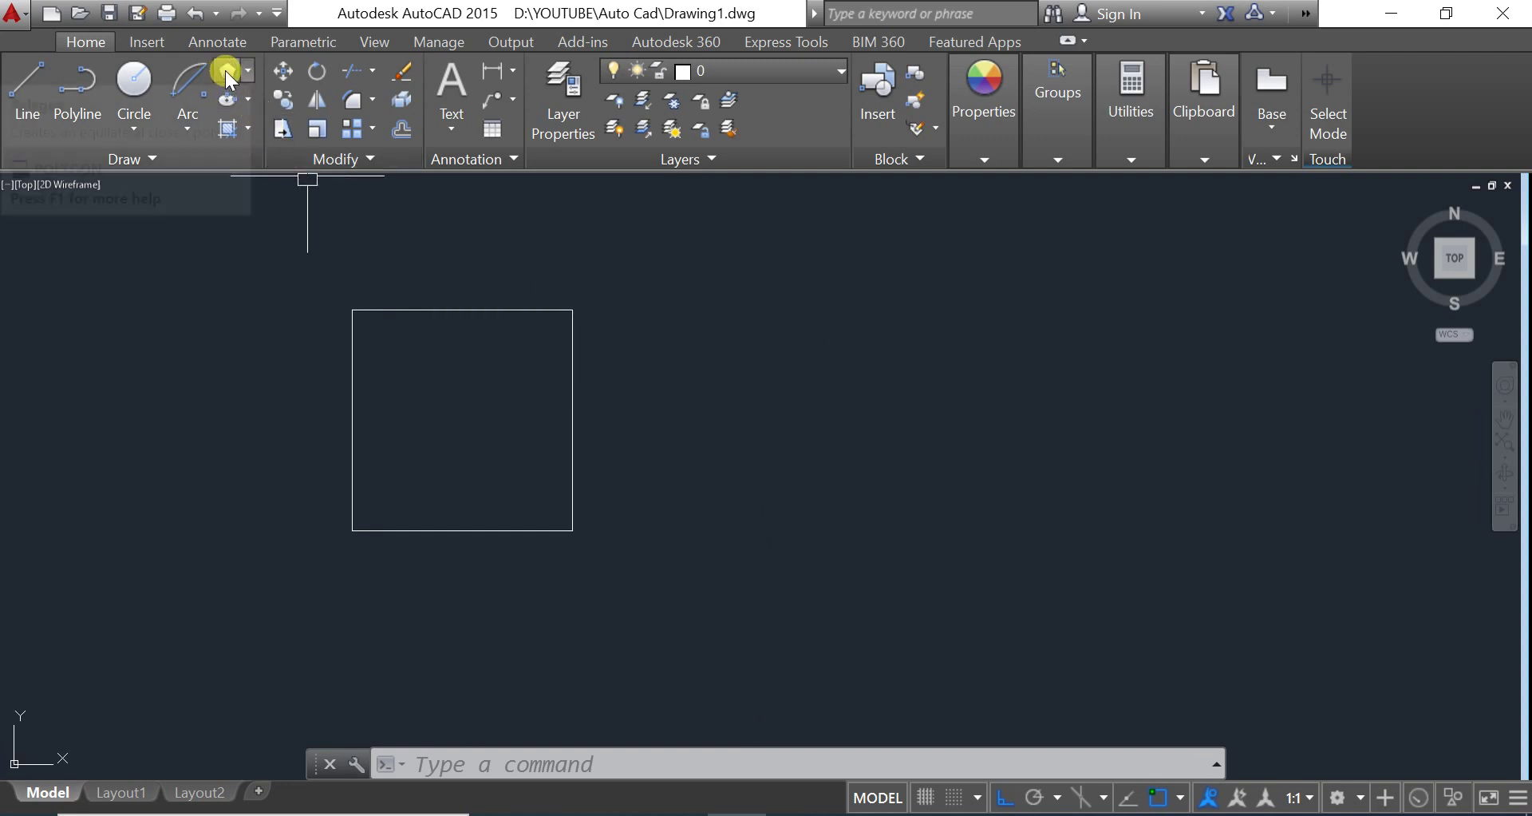
Step: Draw a 5-sided polygon, inscribed with radius 50, centred right of the square
{"action": "left_click", "coordinate": [226, 73]}
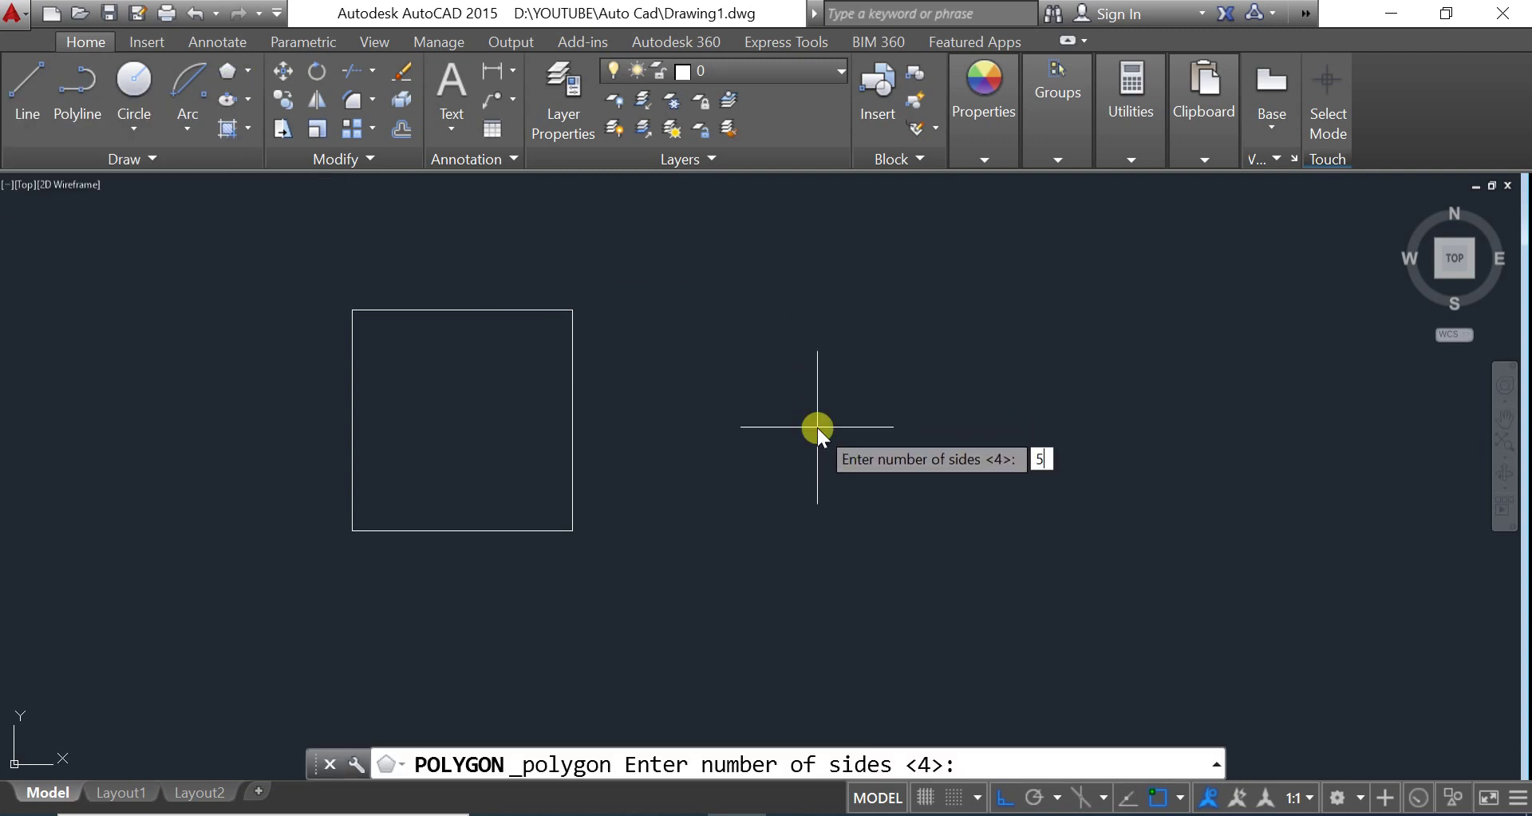
{"action": "key", "text": "Return"}
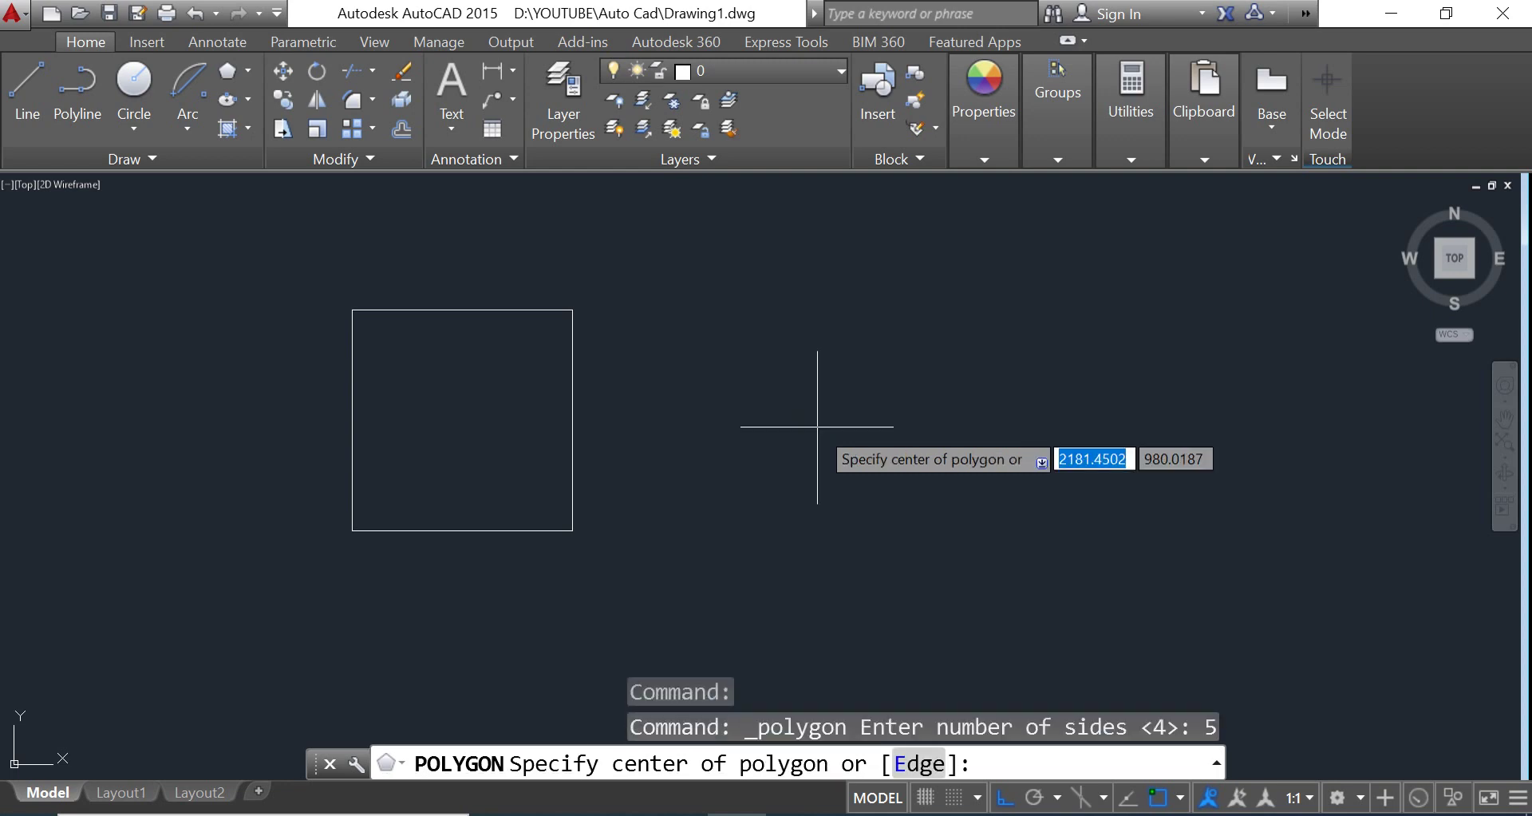
{"action": "middle_click_drag", "start_coordinate": [798, 395], "coordinate": [780, 395]}
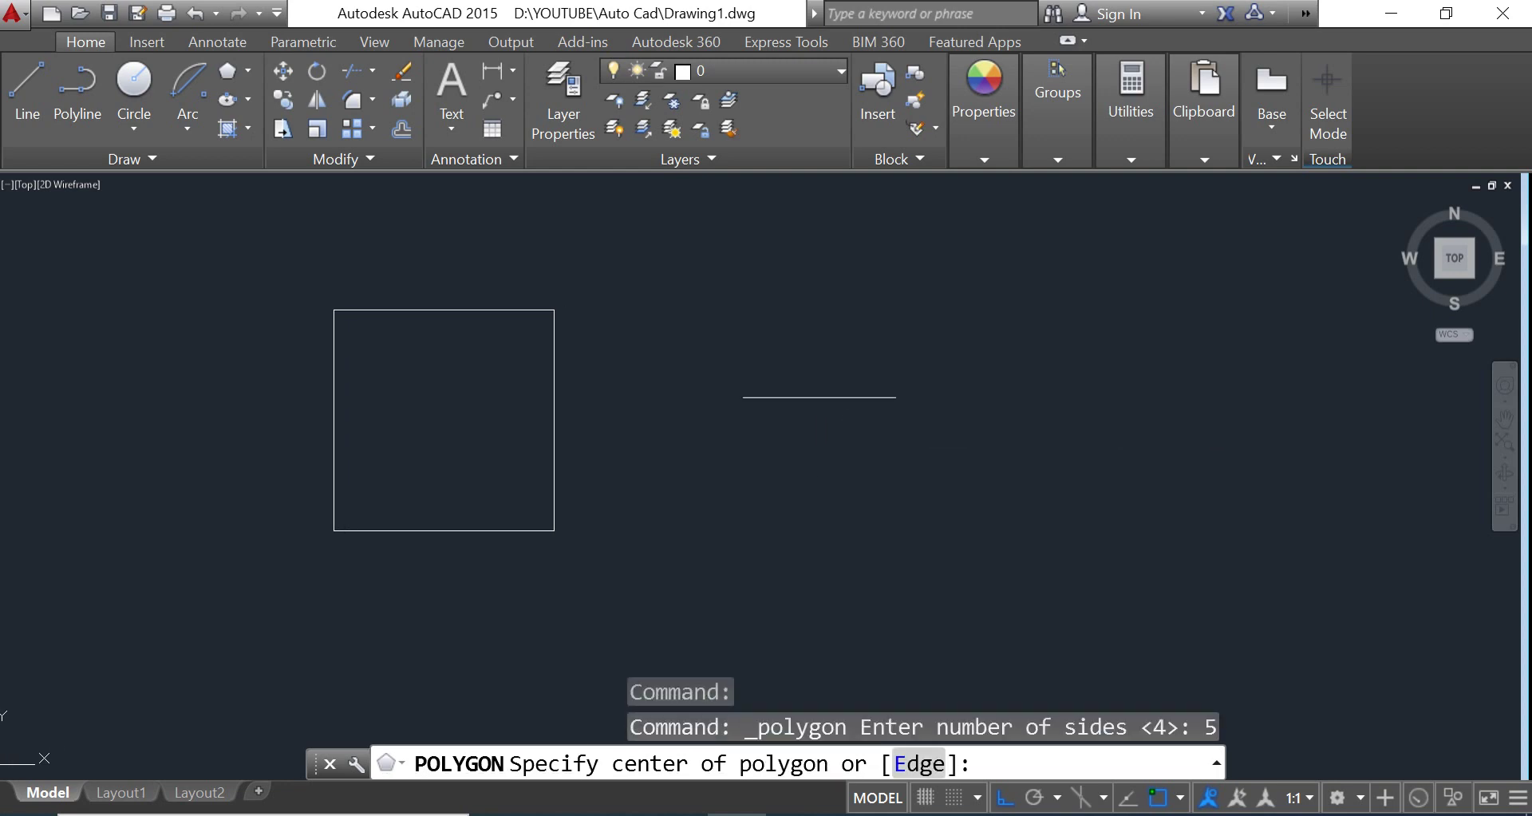
{"action": "left_click", "coordinate": [763, 407]}
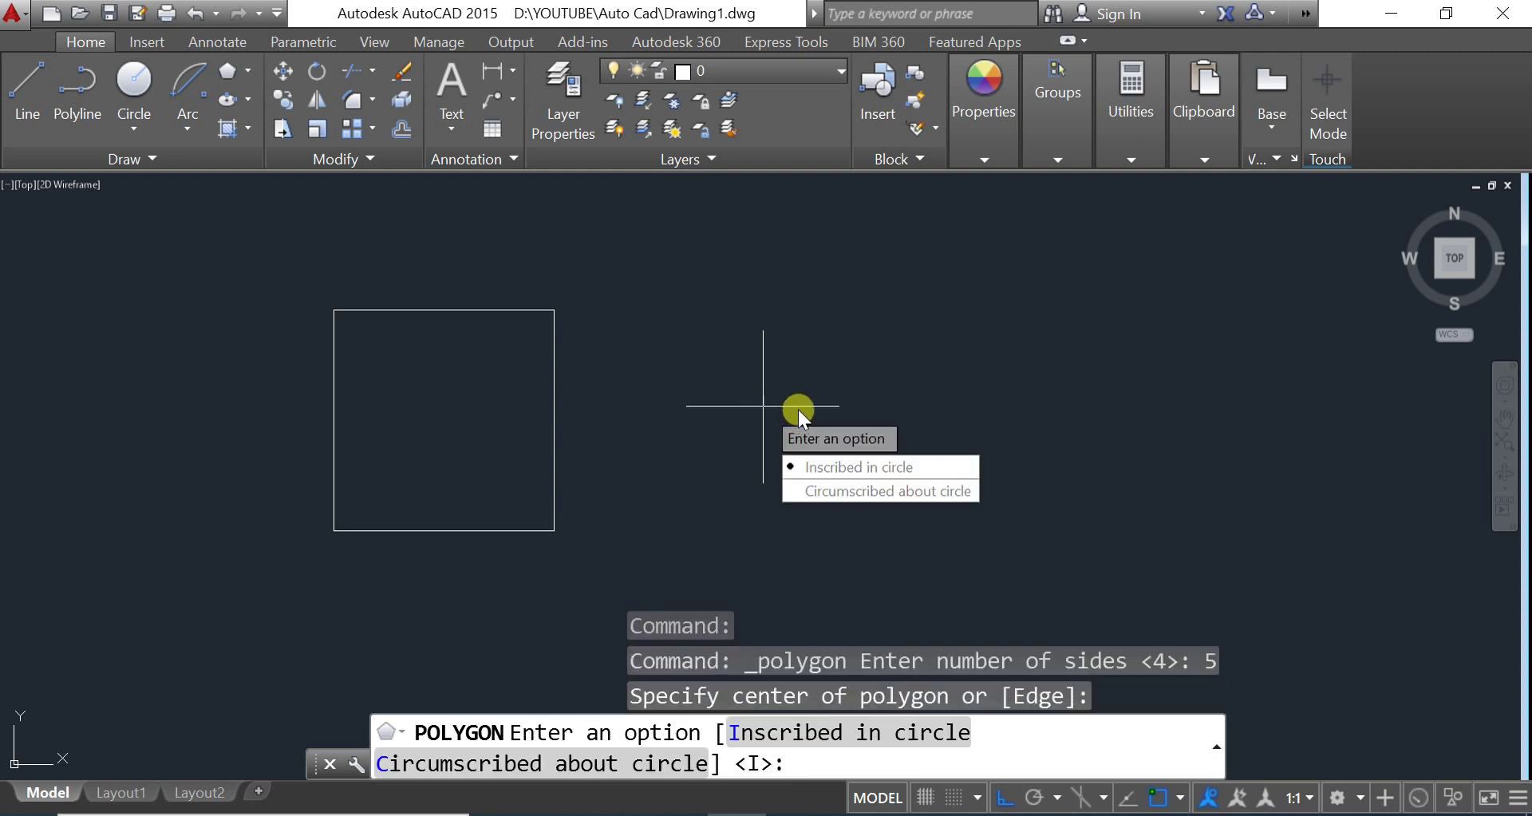
{"action": "left_click", "coordinate": [862, 466]}
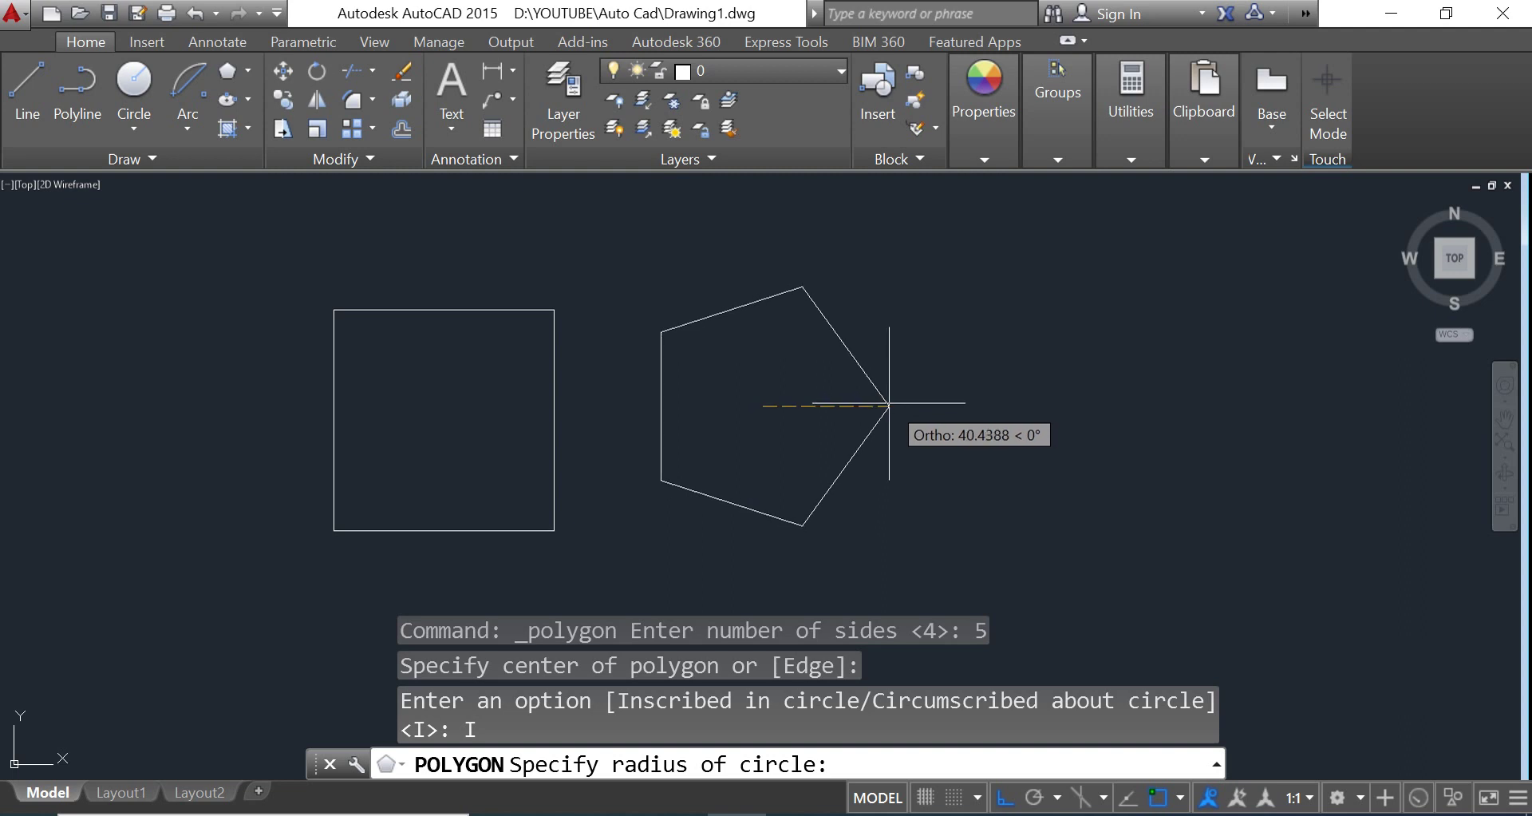
{"action": "type", "text": "50"}
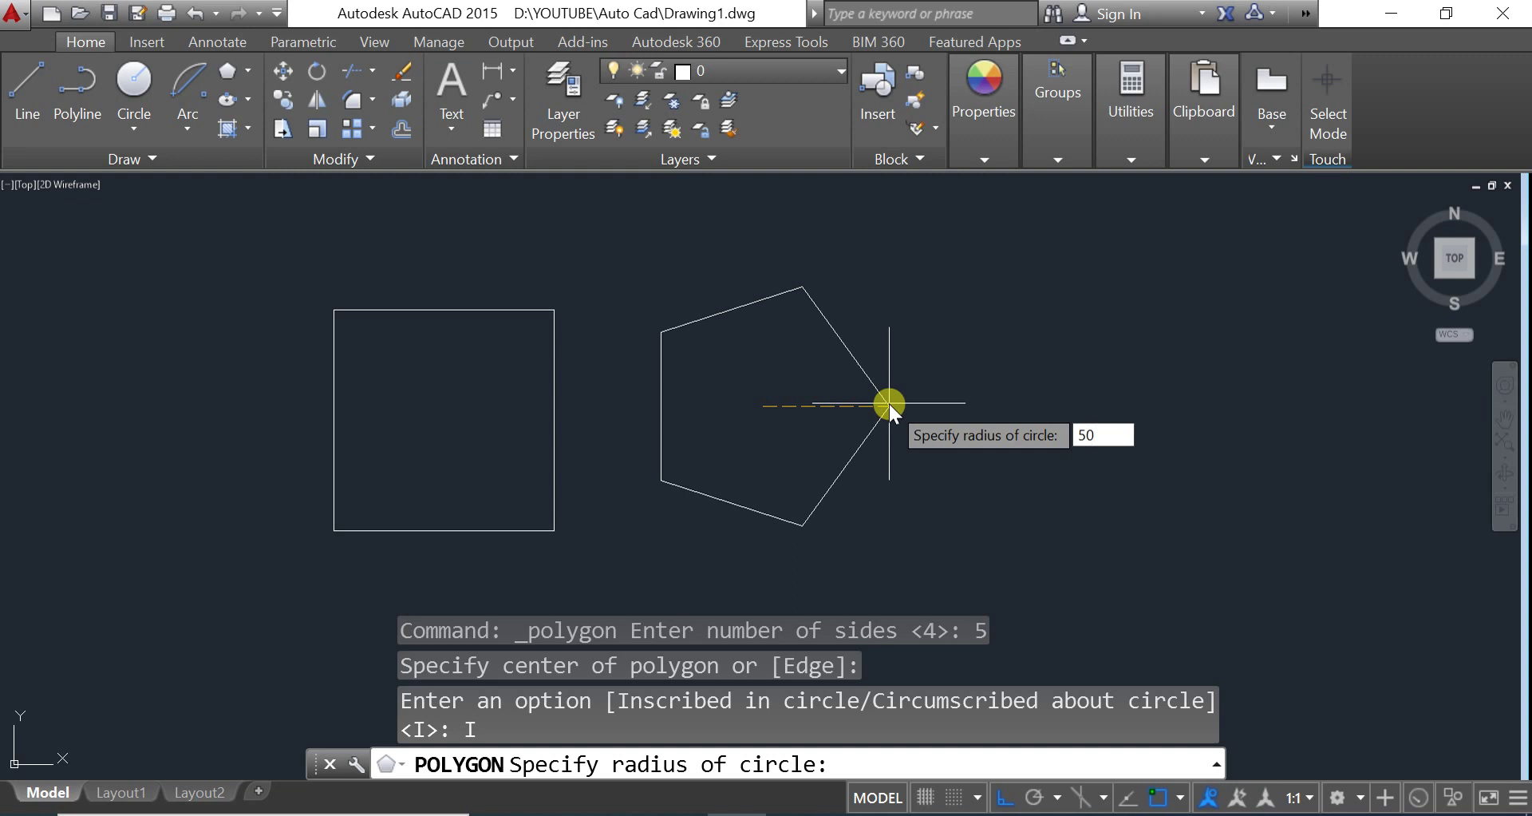
{"action": "key", "text": "Return"}
{"action": "middle_click_drag", "start_coordinate": [954, 372], "coordinate": [917, 370]}
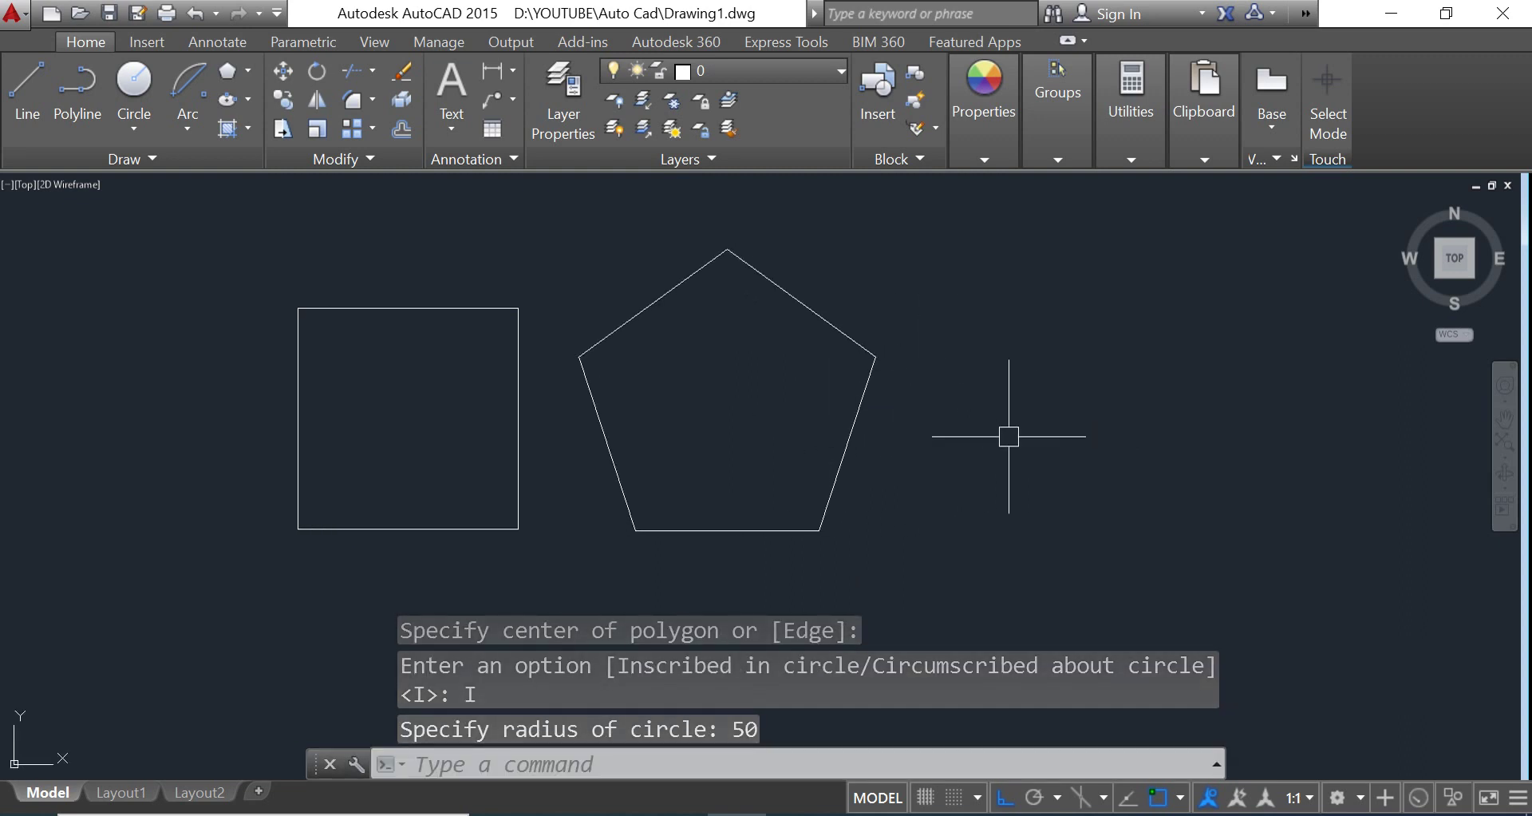
{"action": "middle_click_drag", "start_coordinate": [1006, 431], "coordinate": [932, 428]}
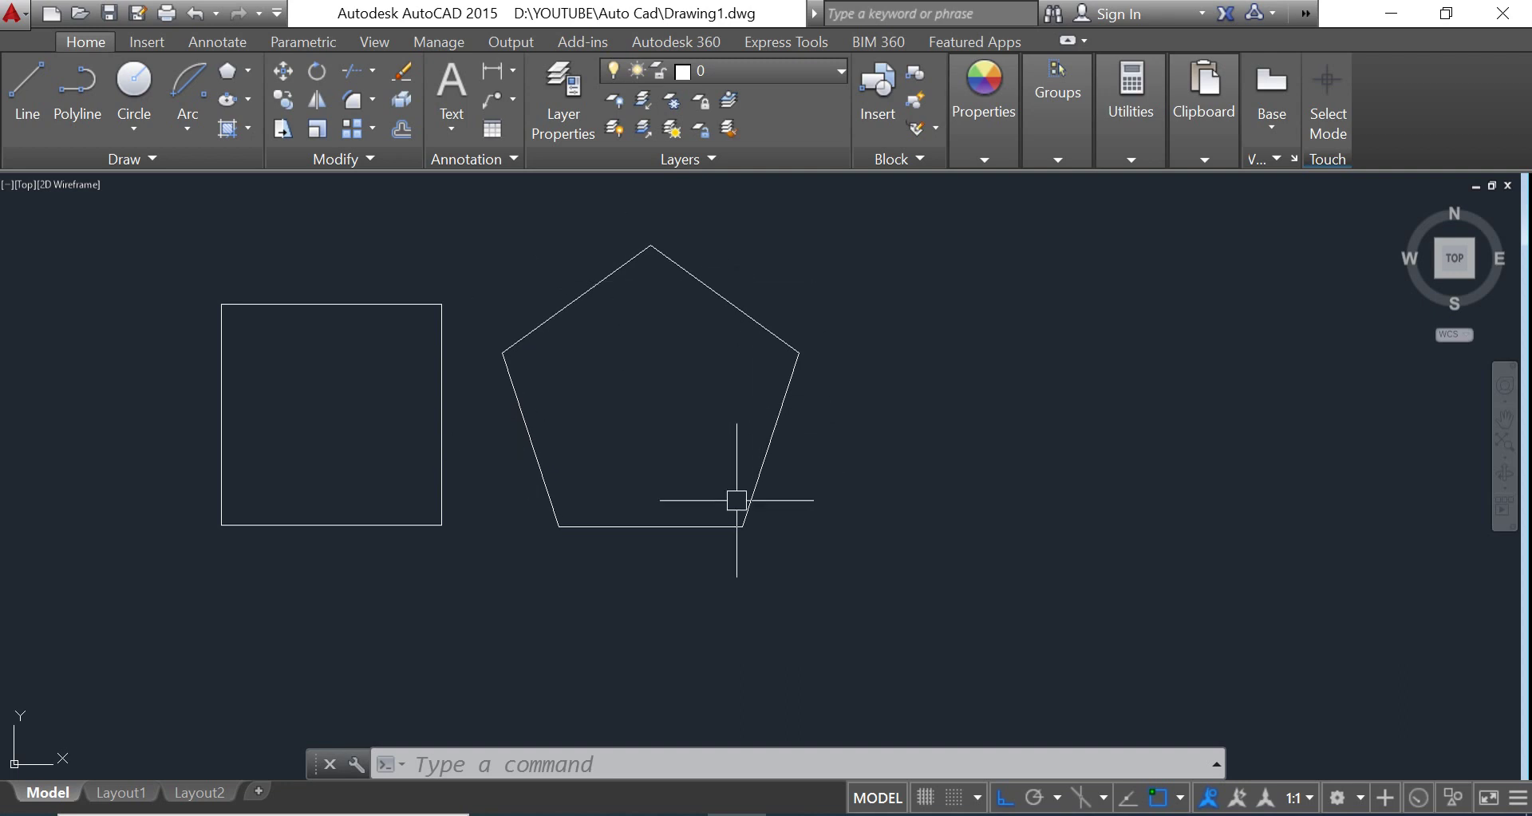
{"action": "scroll", "coordinate": [845, 493], "scroll_direction": "down", "scroll_amount": 1}
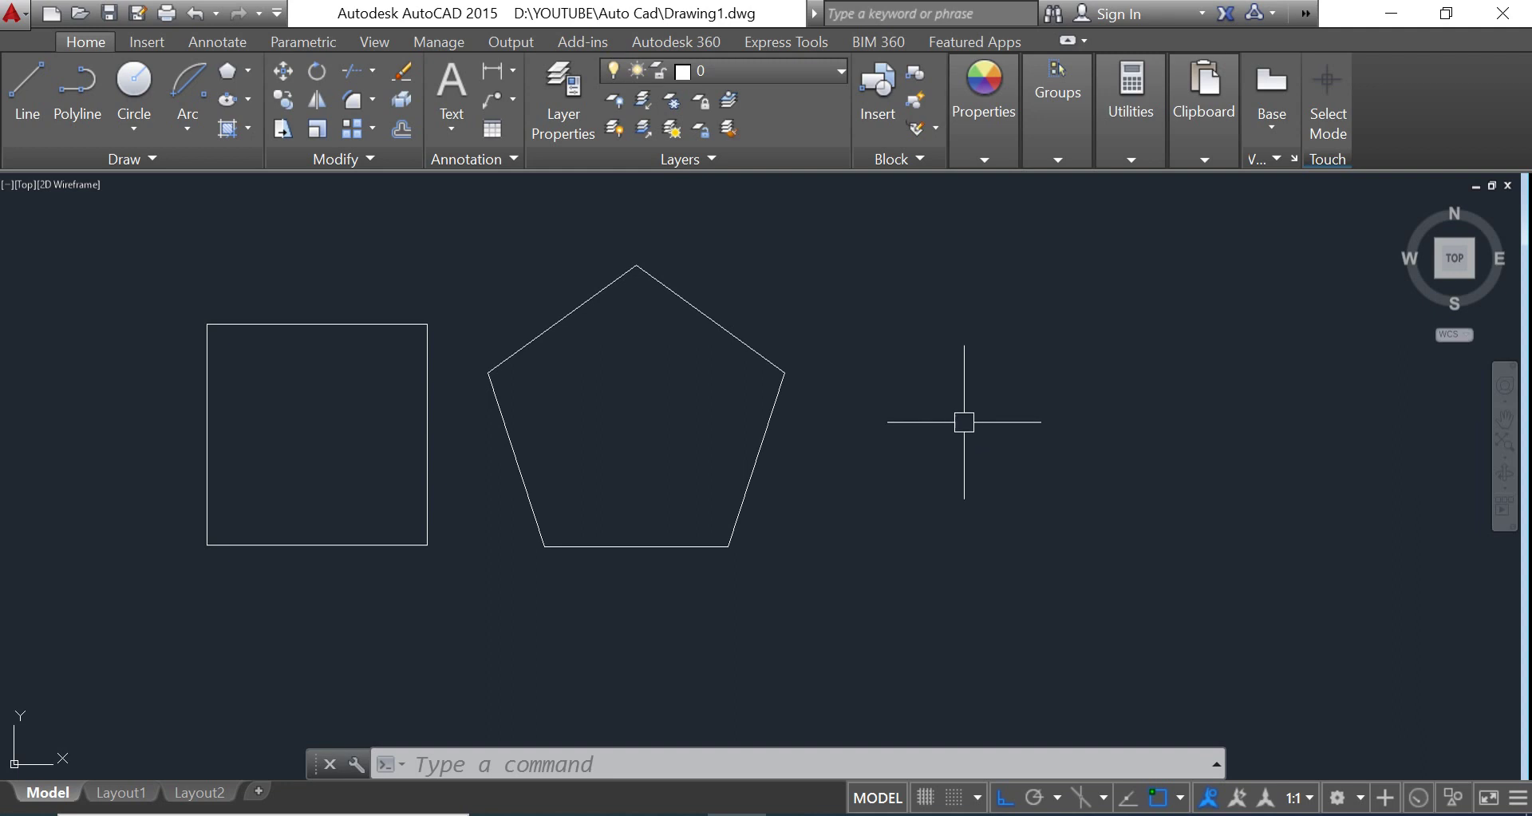
Step: Draw a 6-sided polygon, inscribed with radius 50, centred right of the pentagon
{"action": "left_click", "coordinate": [233, 72]}
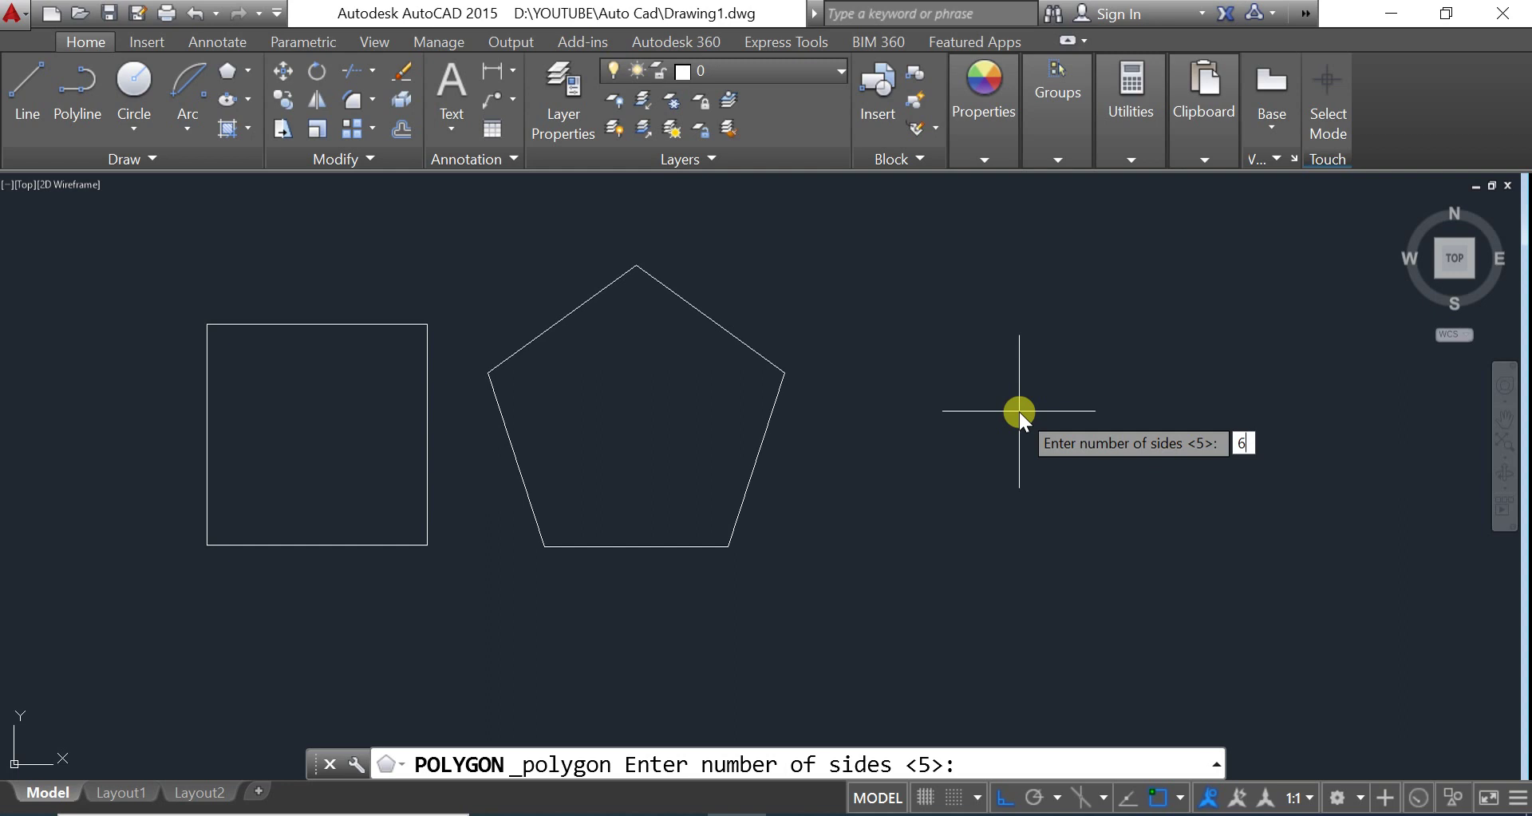
{"action": "key", "text": "Return"}
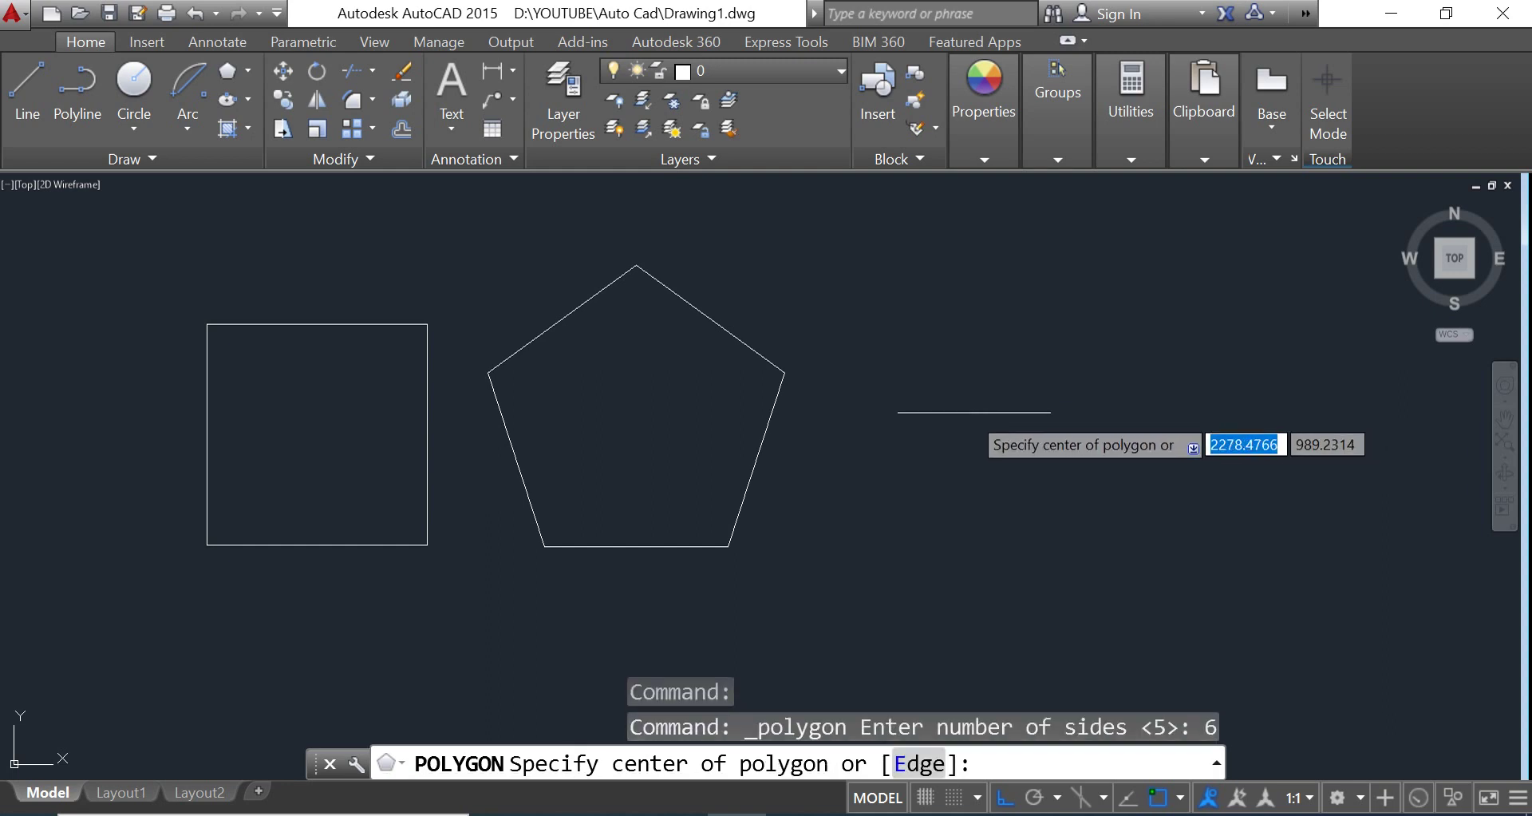
{"action": "left_click", "coordinate": [997, 397]}
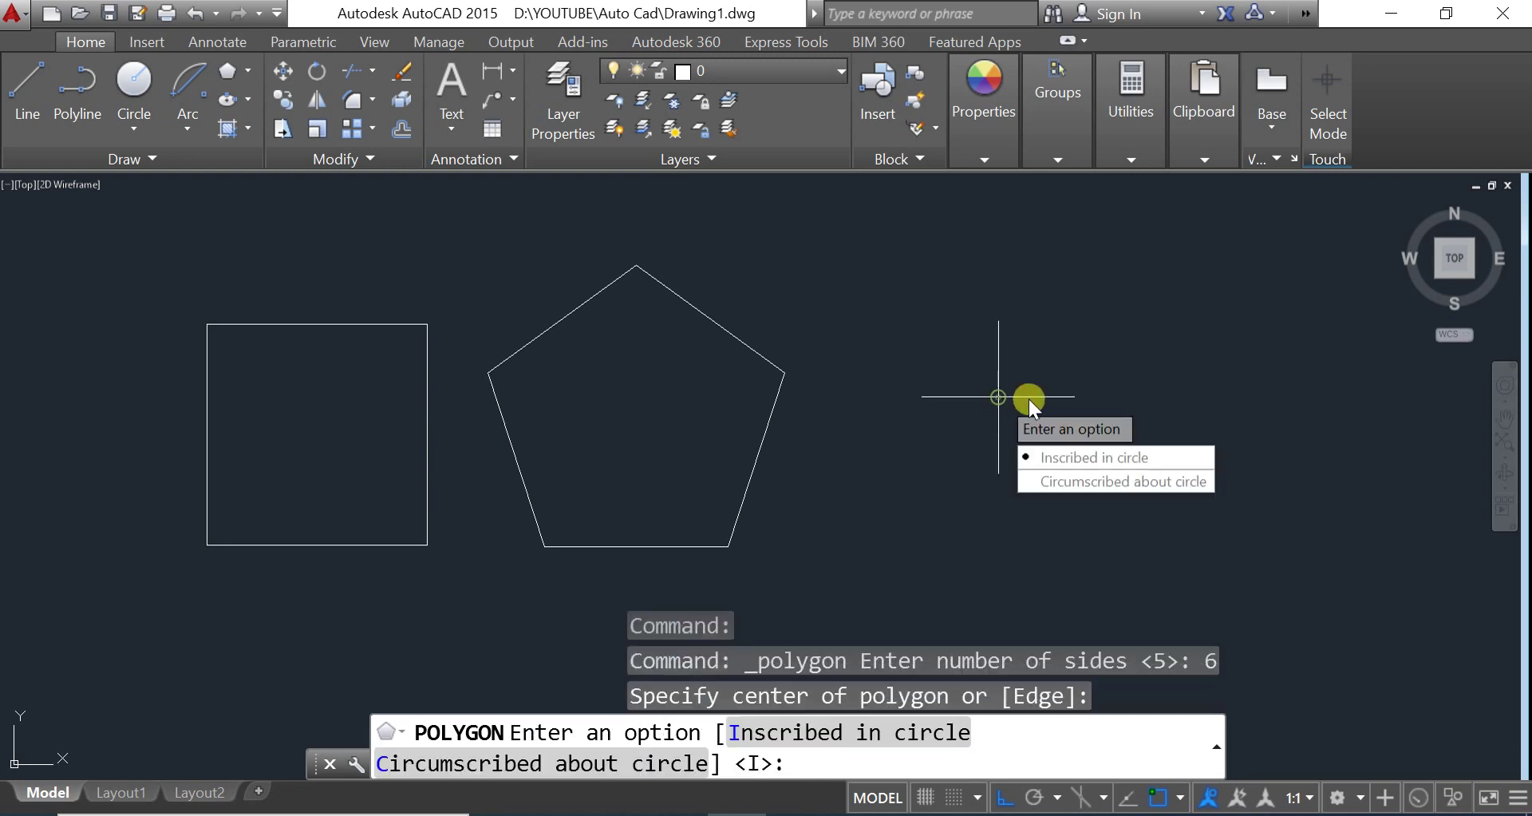
{"action": "left_click", "coordinate": [1111, 461]}
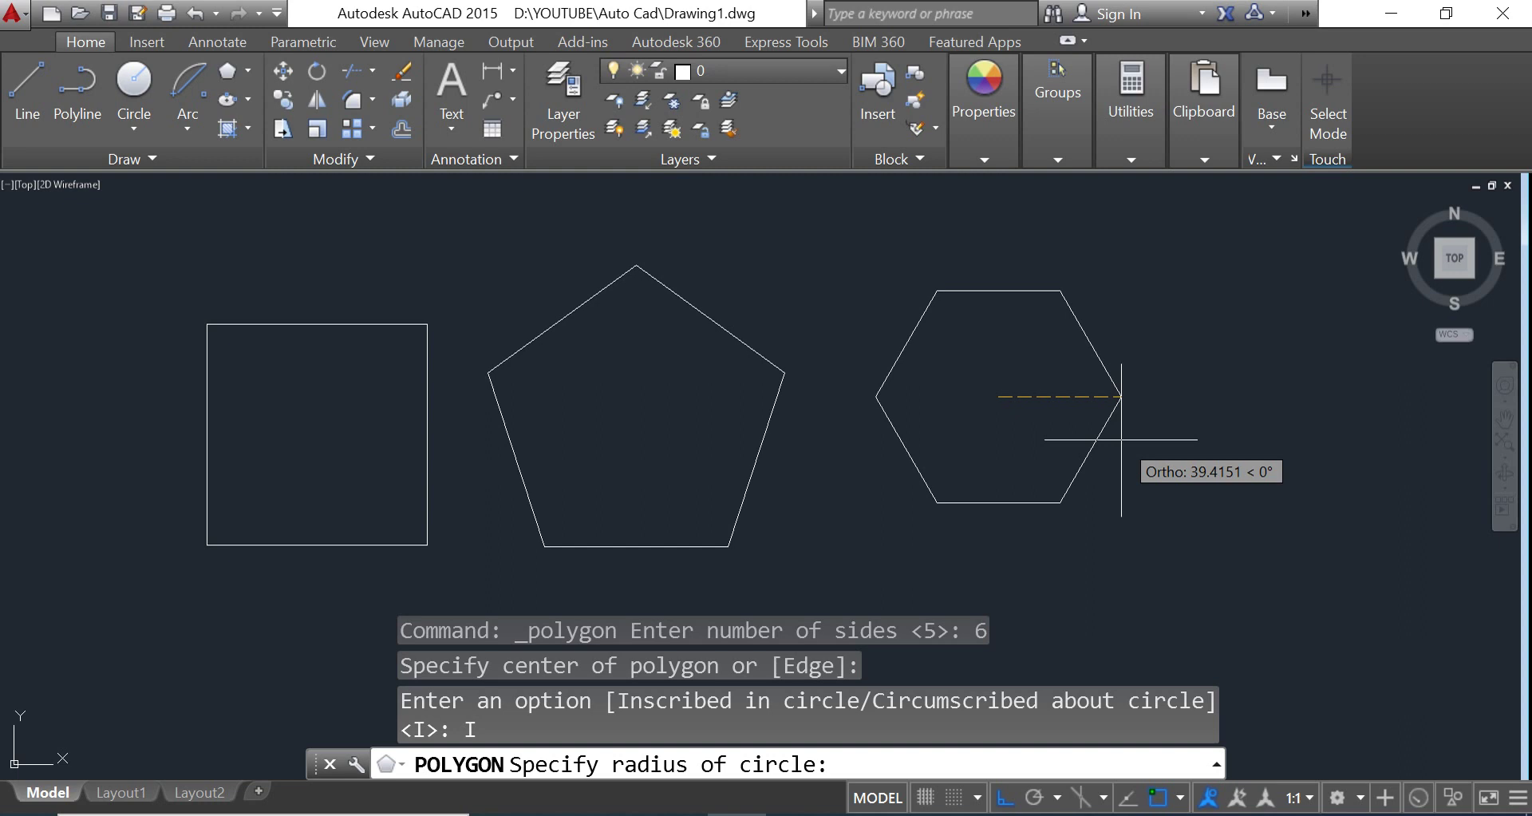
{"action": "type", "text": "50"}
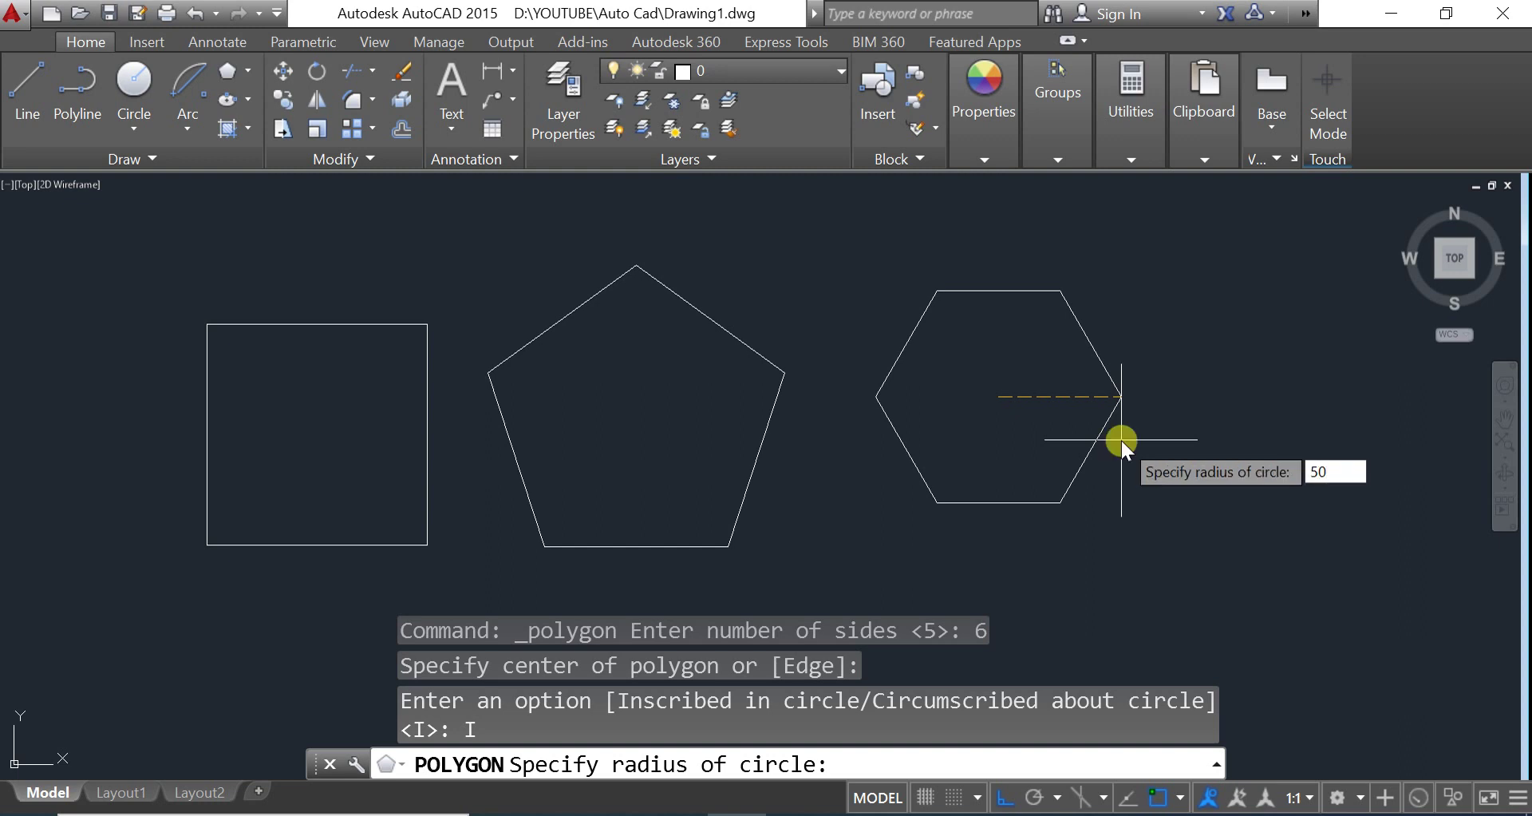
{"action": "key", "text": "Return"}
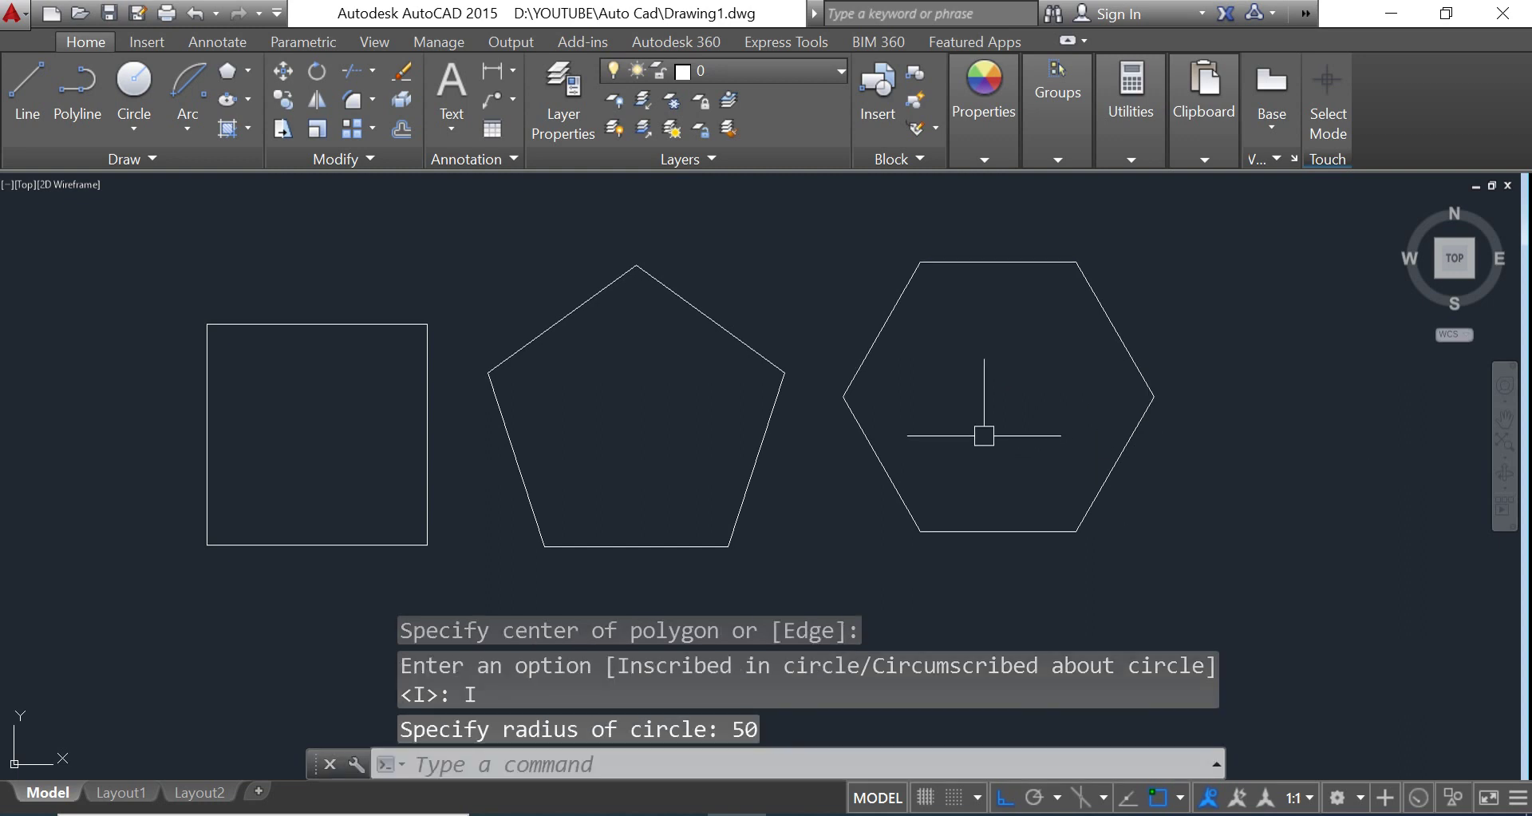
{"action": "mouse_move", "coordinate": [1046, 442]}
{"action": "middle_mouse_down"}
{"action": "mouse_move", "coordinate": [969, 435]}
{"action": "mouse_move", "coordinate": [1034, 383]}
{"action": "middle_mouse_up"}
{"action": "scroll", "coordinate": [941, 438], "scroll_direction": "down", "scroll_amount": 4}
{"action": "scroll", "coordinate": [933, 399], "scroll_direction": "up", "scroll_amount": 2}
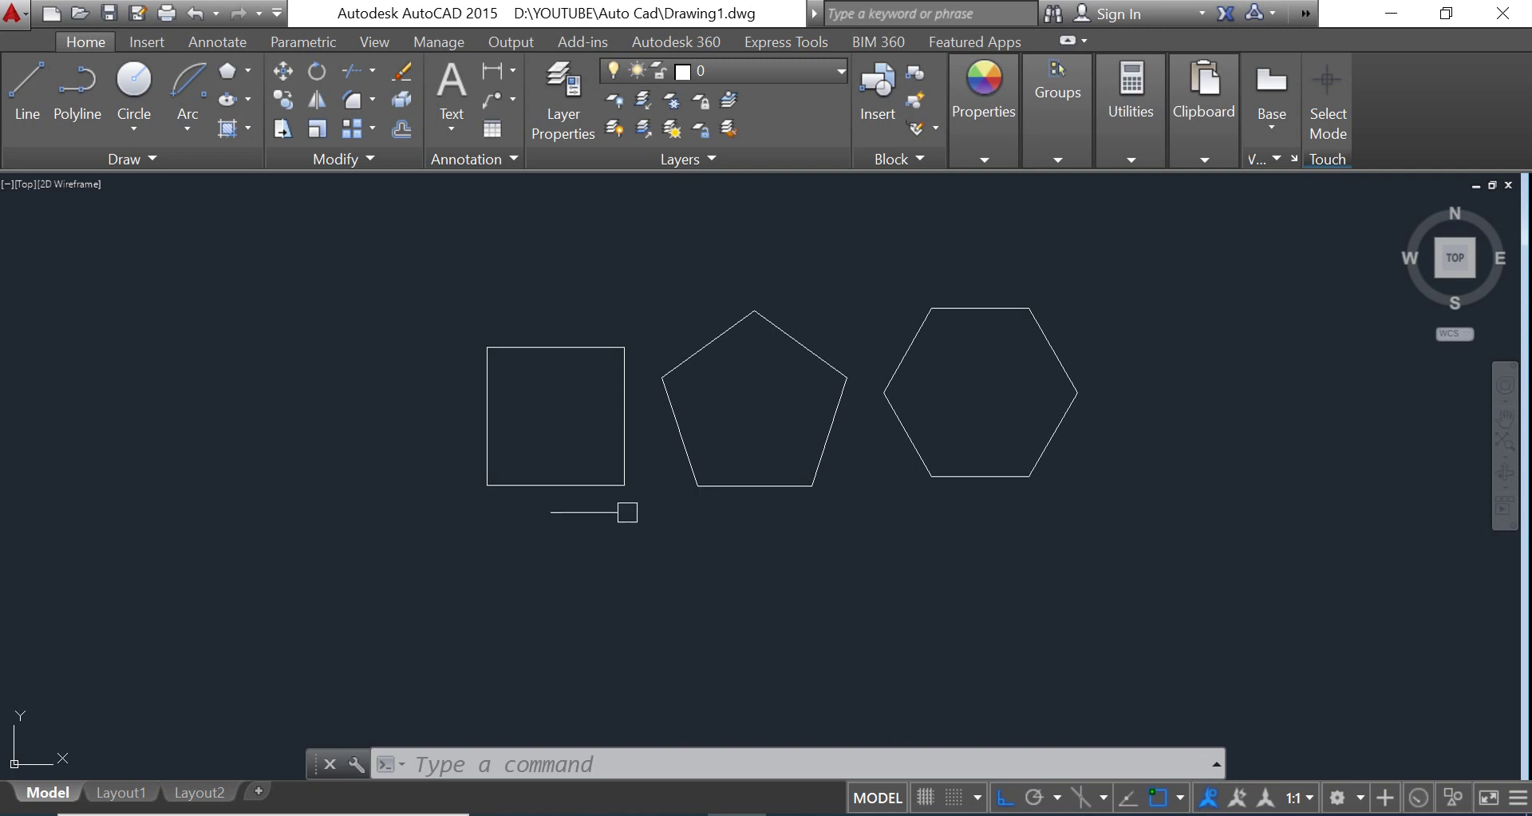
Step: Dimension the square's width above it and height to its left, both 71
{"action": "left_click", "coordinate": [492, 71]}
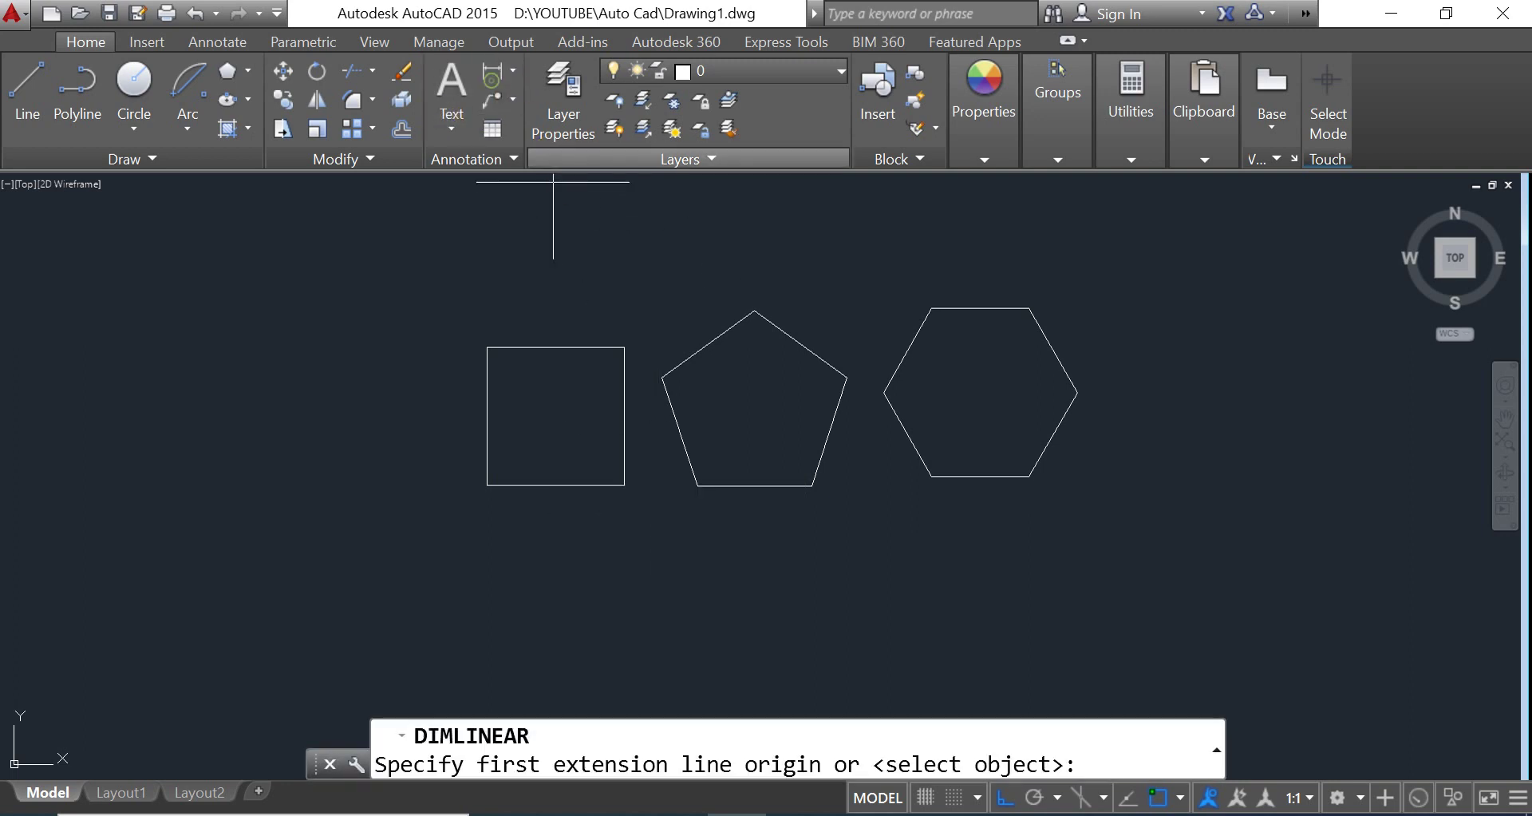
{"action": "left_click", "coordinate": [487, 347]}
{"action": "left_click", "coordinate": [624, 347]}
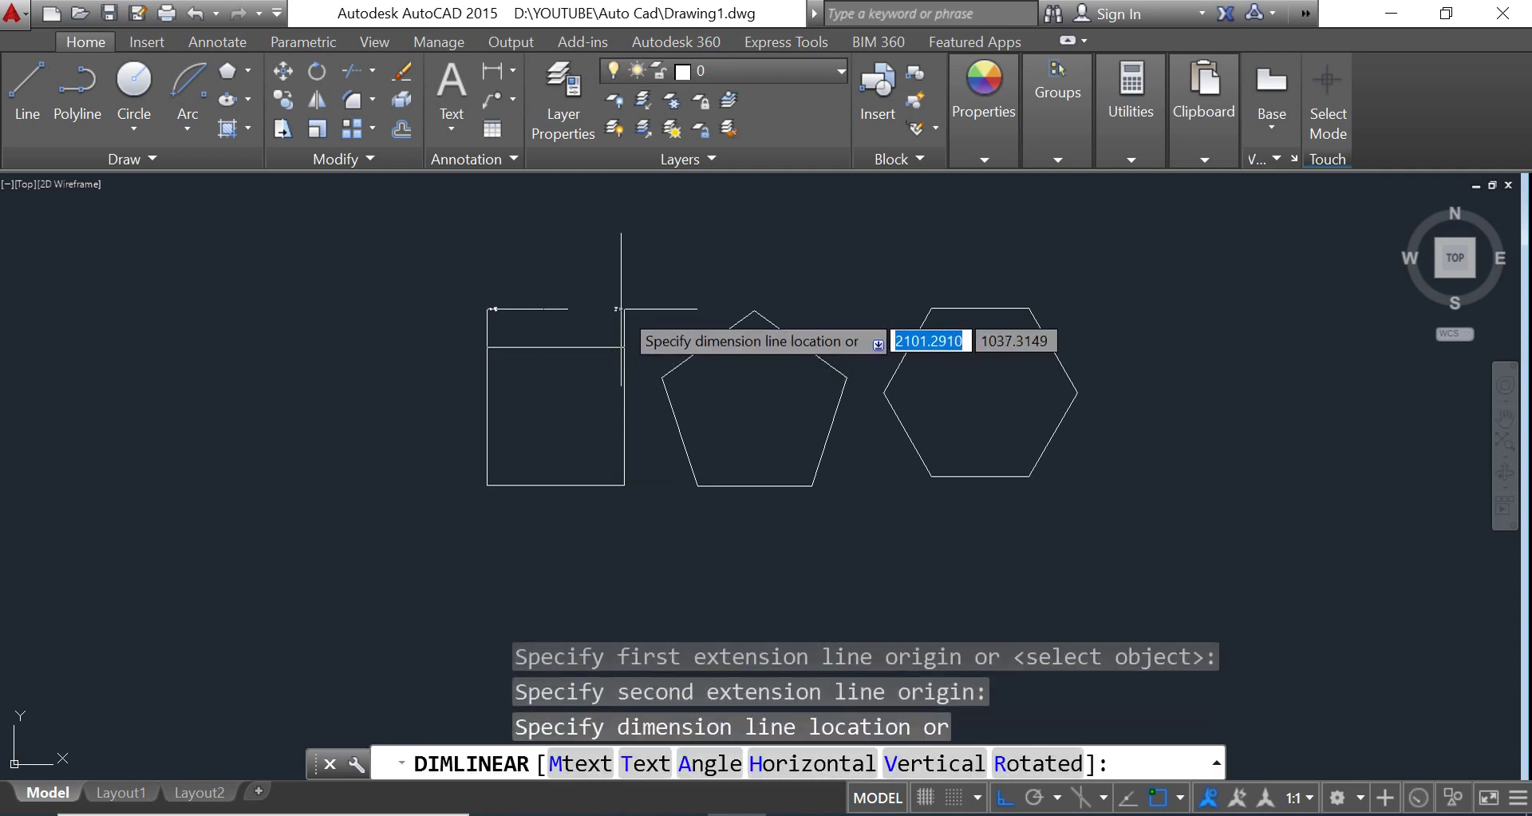
{"action": "left_click", "coordinate": [621, 309]}
{"action": "scroll", "coordinate": [580, 333], "scroll_direction": "up", "scroll_amount": 2}
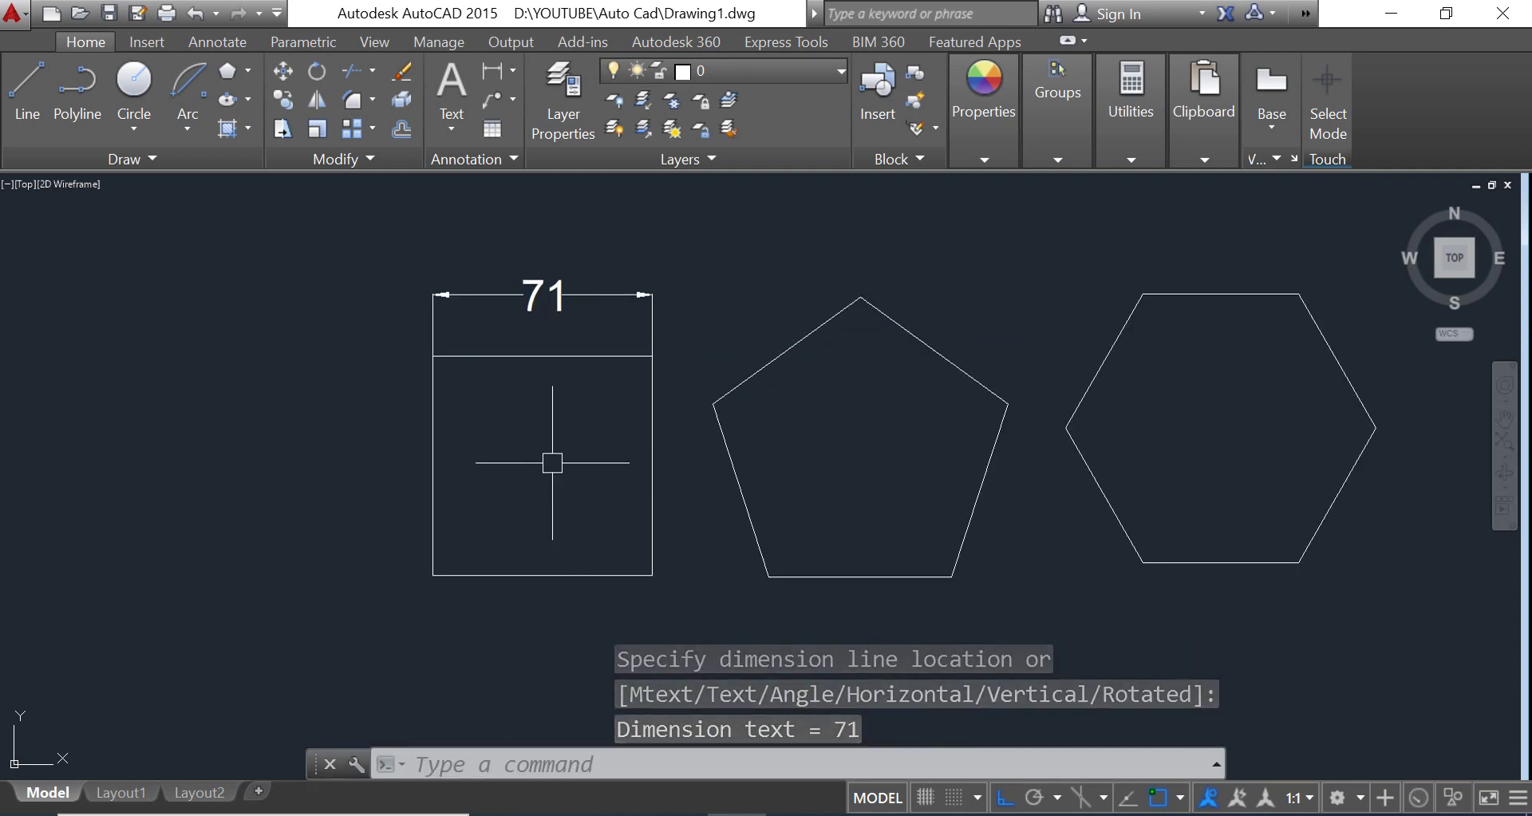
{"action": "left_click", "coordinate": [498, 74]}
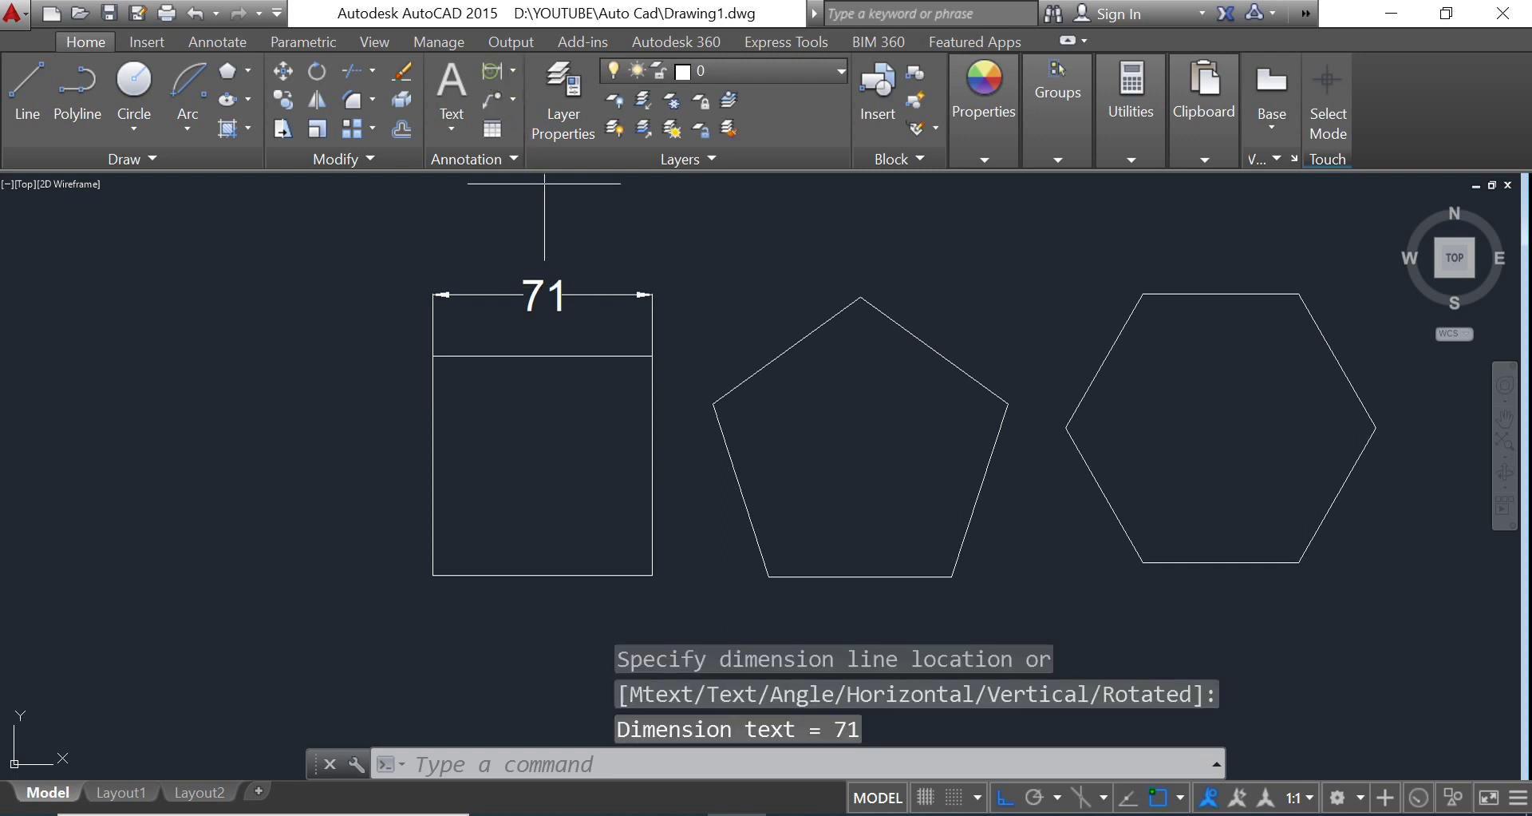
{"action": "left_click", "coordinate": [433, 574]}
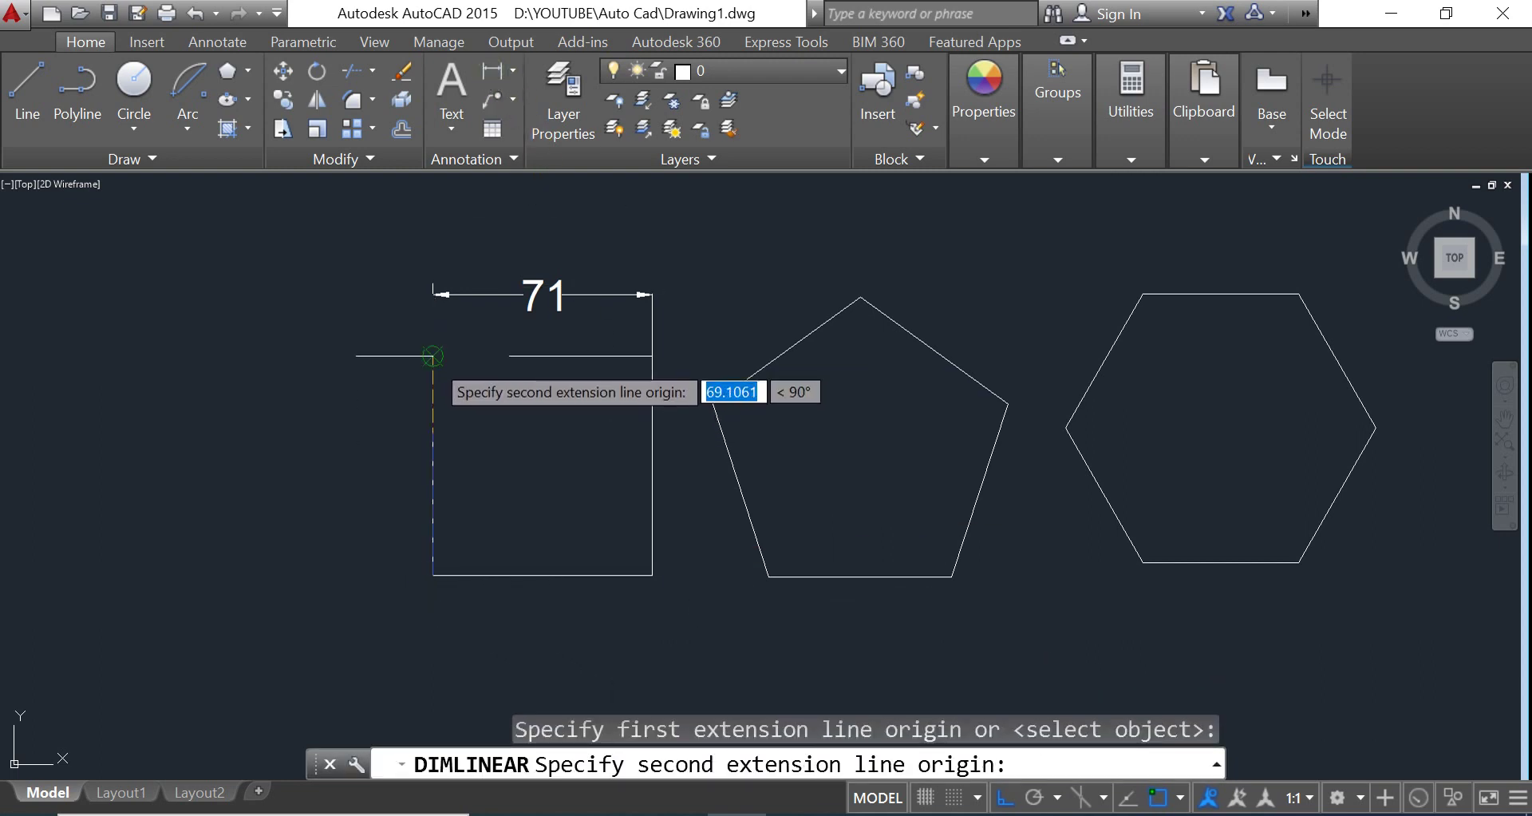
{"action": "left_click", "coordinate": [433, 355]}
{"action": "left_click", "coordinate": [355, 372]}
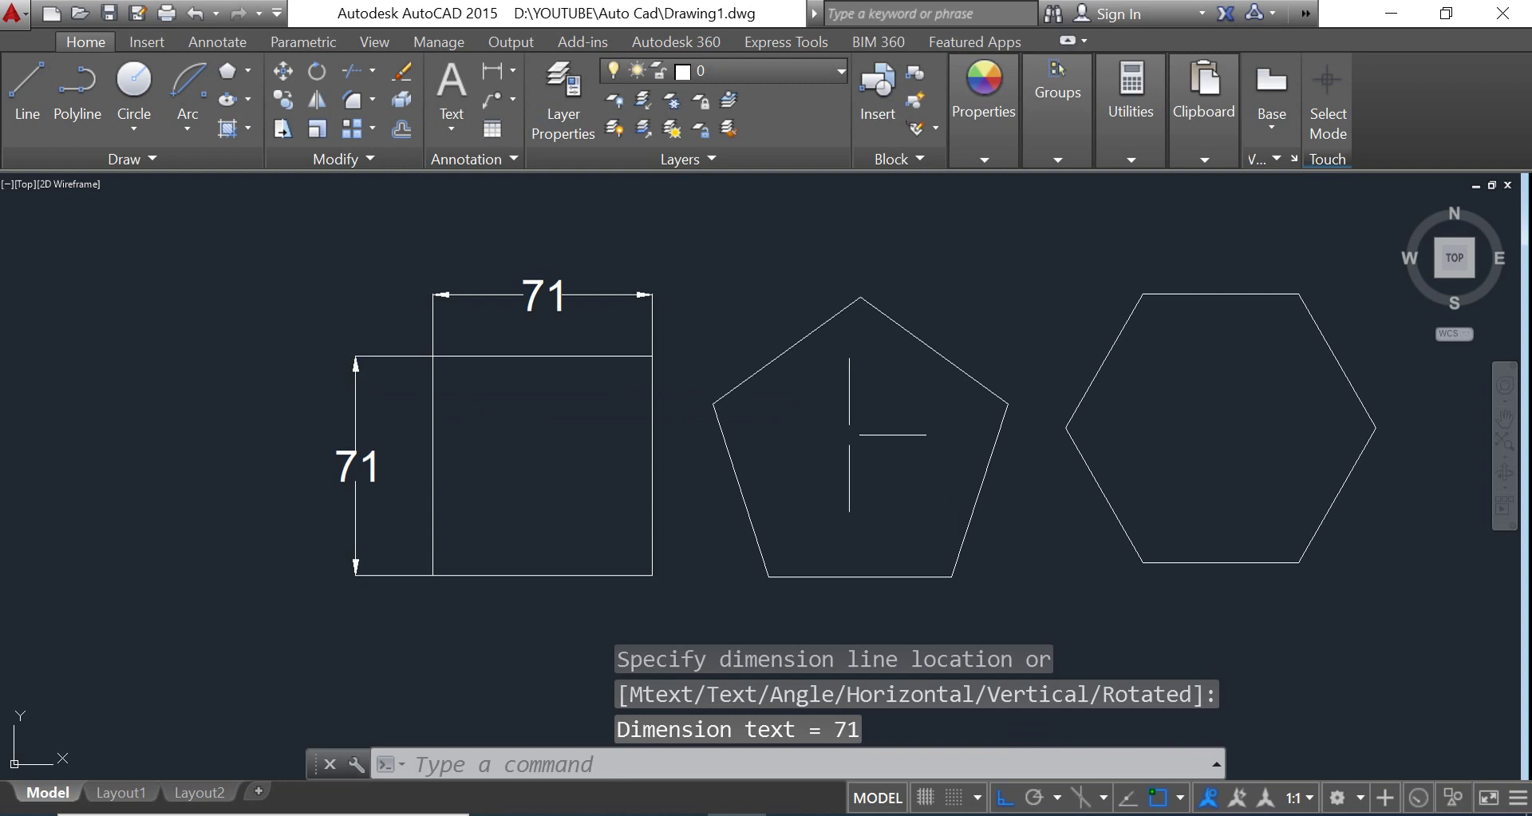
Step: Dimension the pentagon's bottom edge as 59 and the hexagon's bottom edge as 50
{"action": "left_click", "coordinate": [498, 73]}
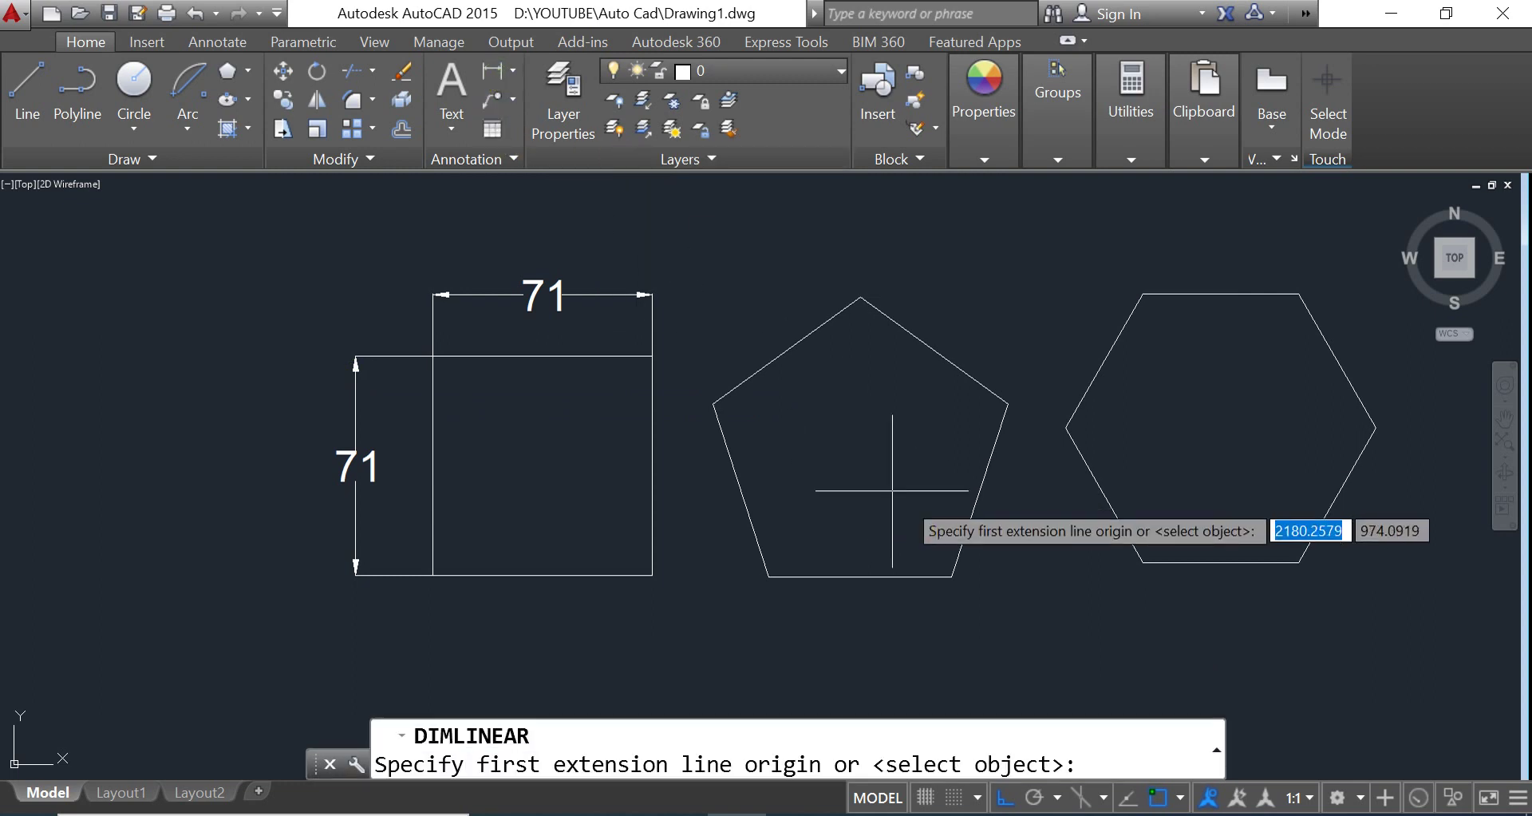
{"action": "left_click", "coordinate": [768, 576]}
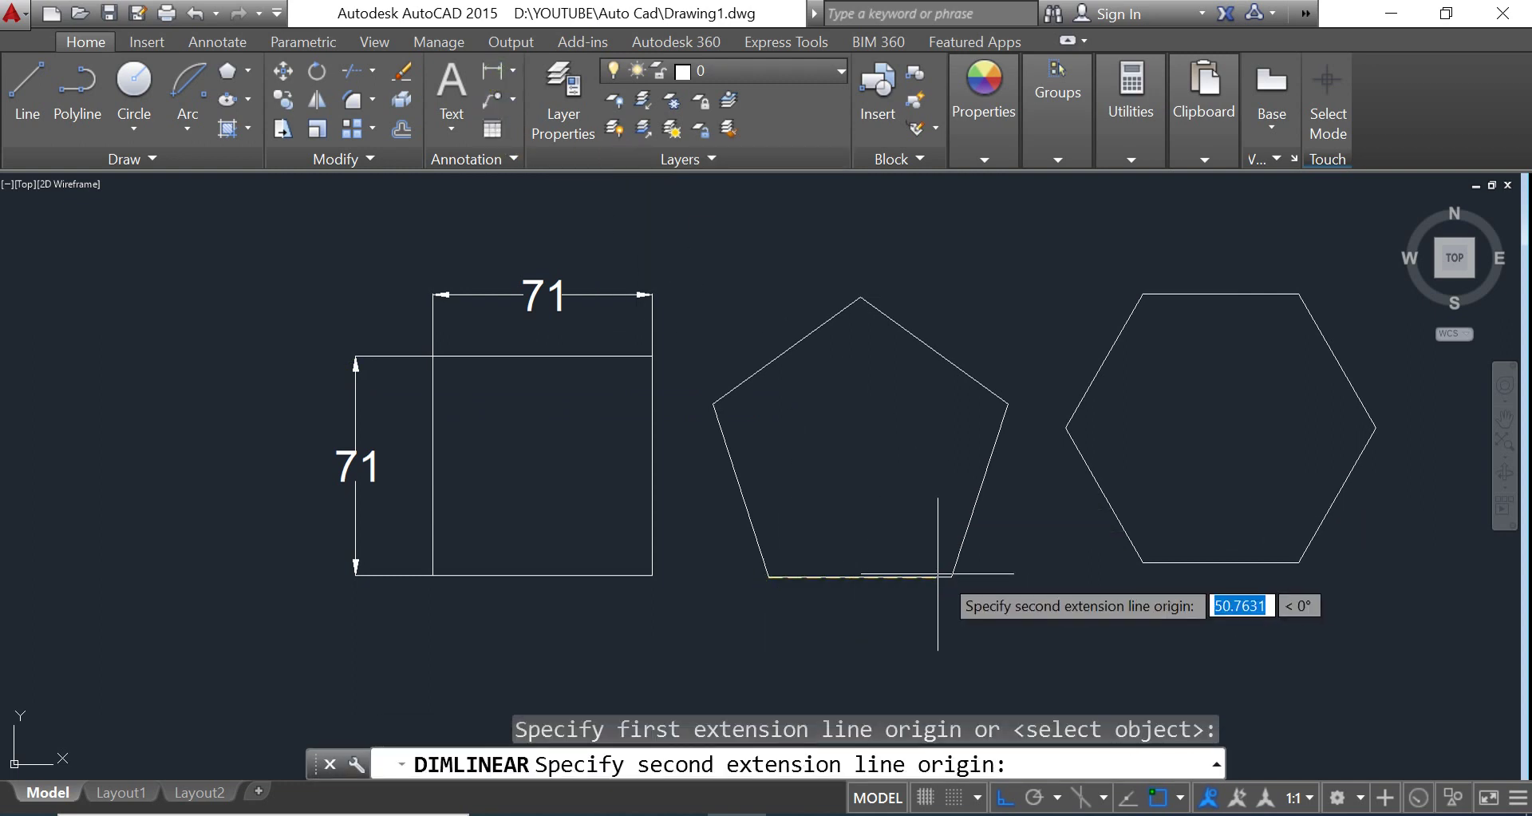
{"action": "left_click", "coordinate": [953, 576]}
{"action": "left_click", "coordinate": [985, 629]}
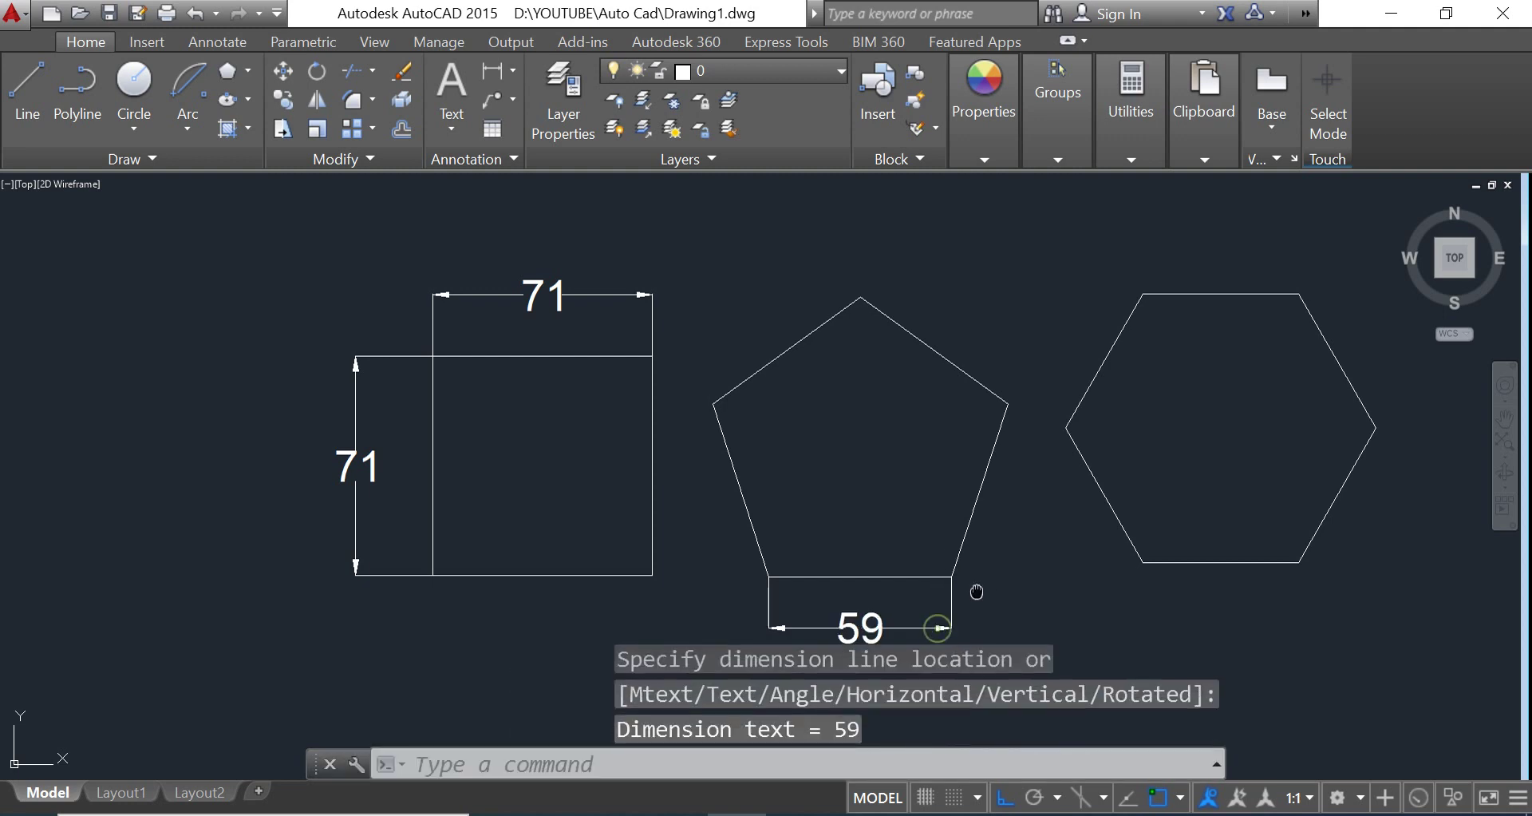
{"action": "middle_click_drag", "start_coordinate": [986, 643], "coordinate": [965, 505]}
{"action": "middle_click_drag", "start_coordinate": [1030, 438], "coordinate": [1011, 482]}
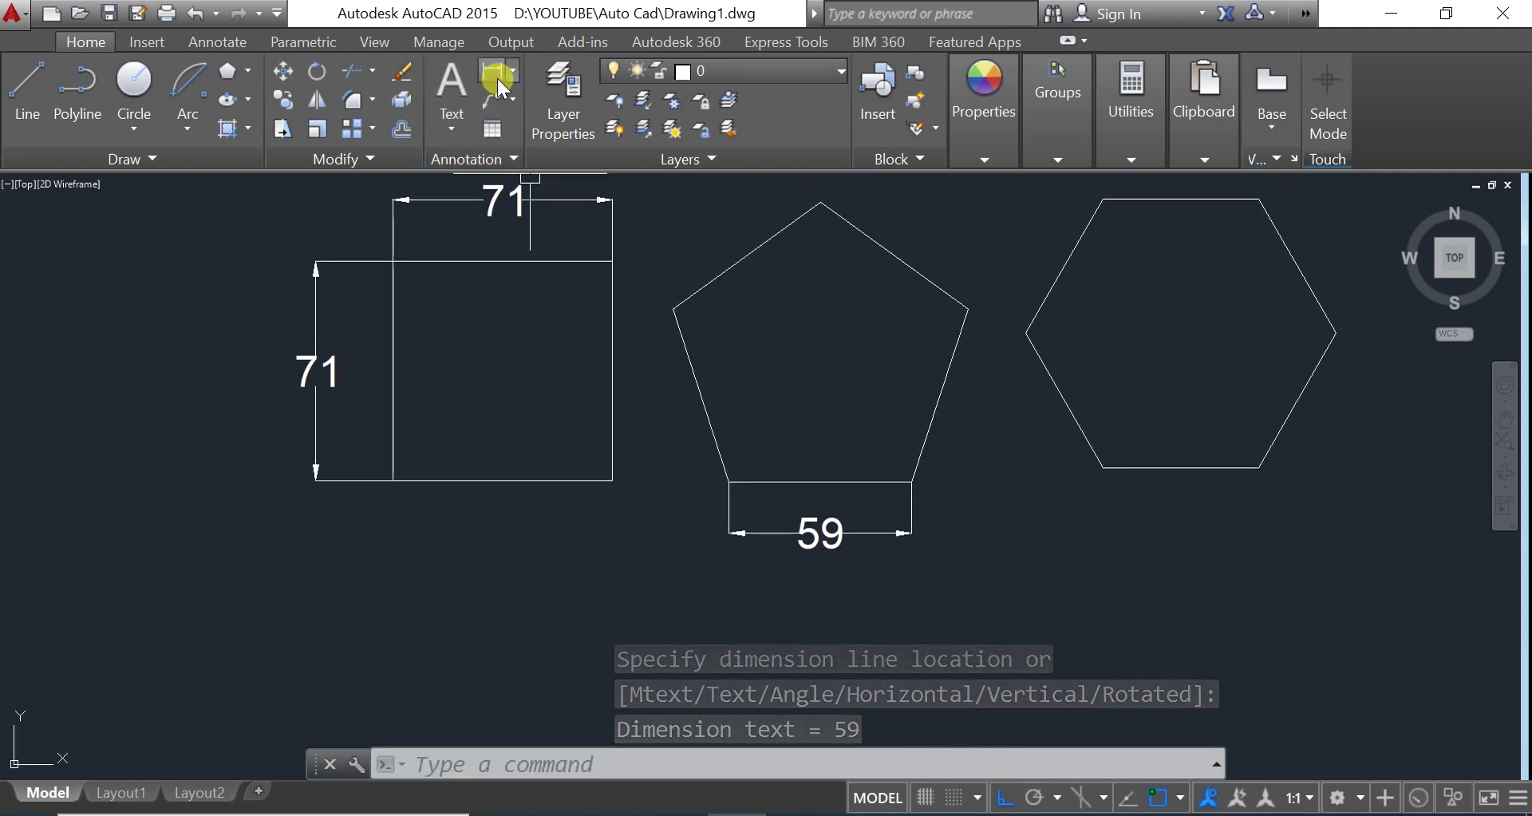
{"action": "key", "text": "Return"}
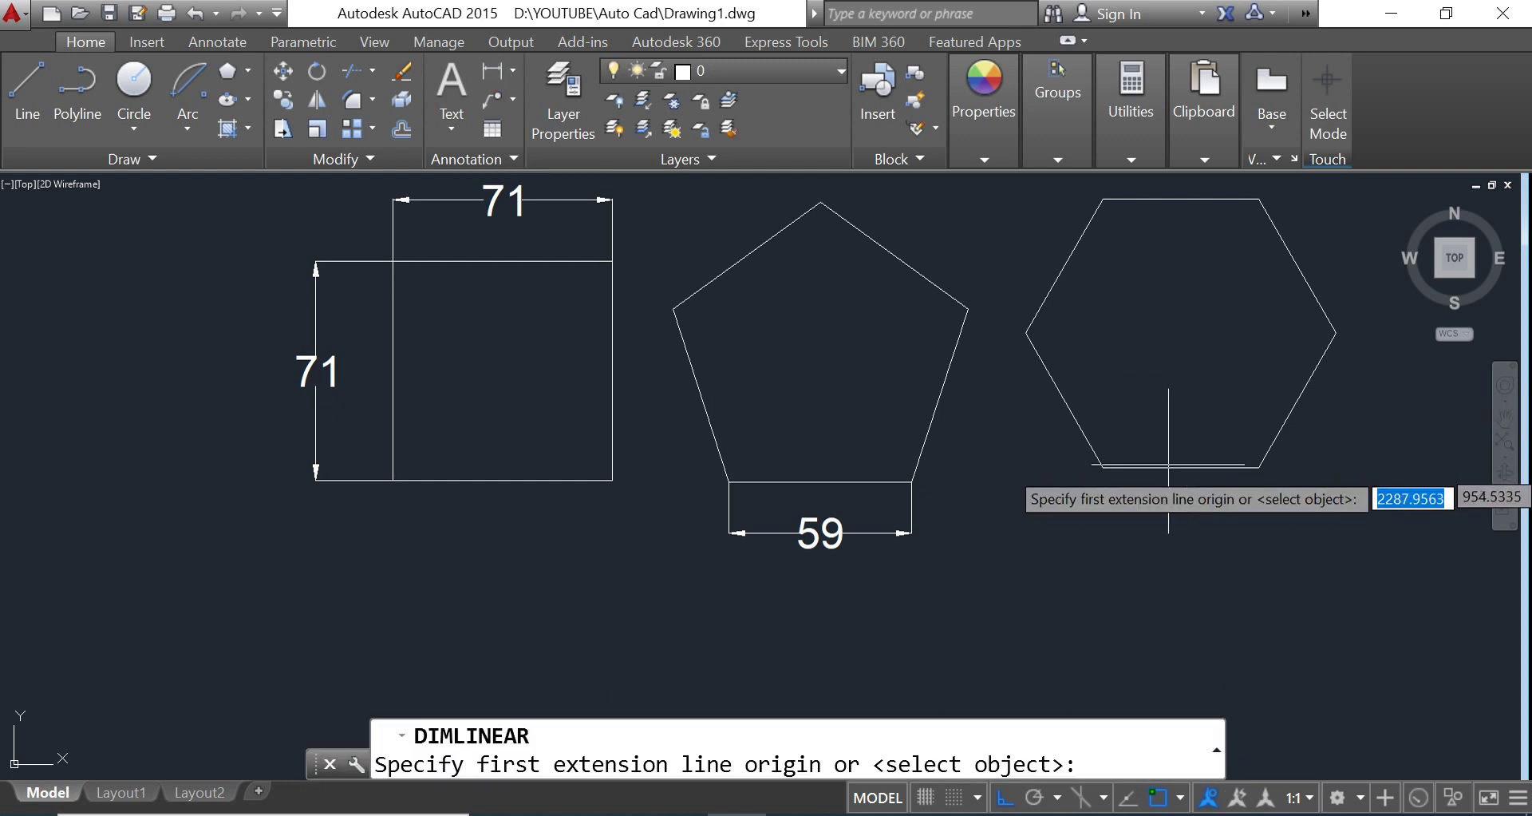
{"action": "left_click", "coordinate": [1106, 470]}
{"action": "left_click", "coordinate": [1258, 469]}
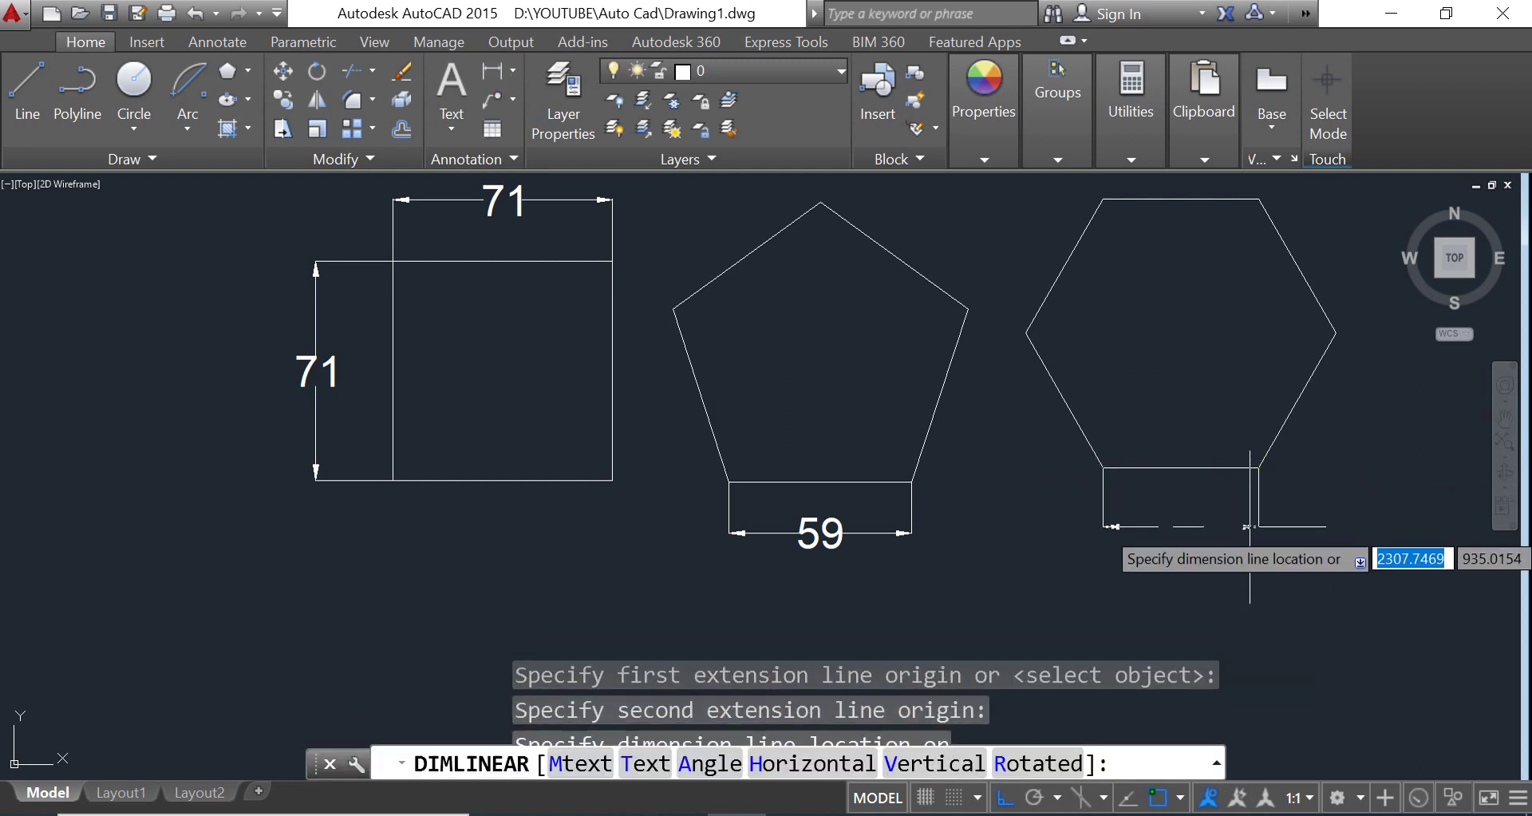
{"action": "left_click", "coordinate": [1250, 526]}
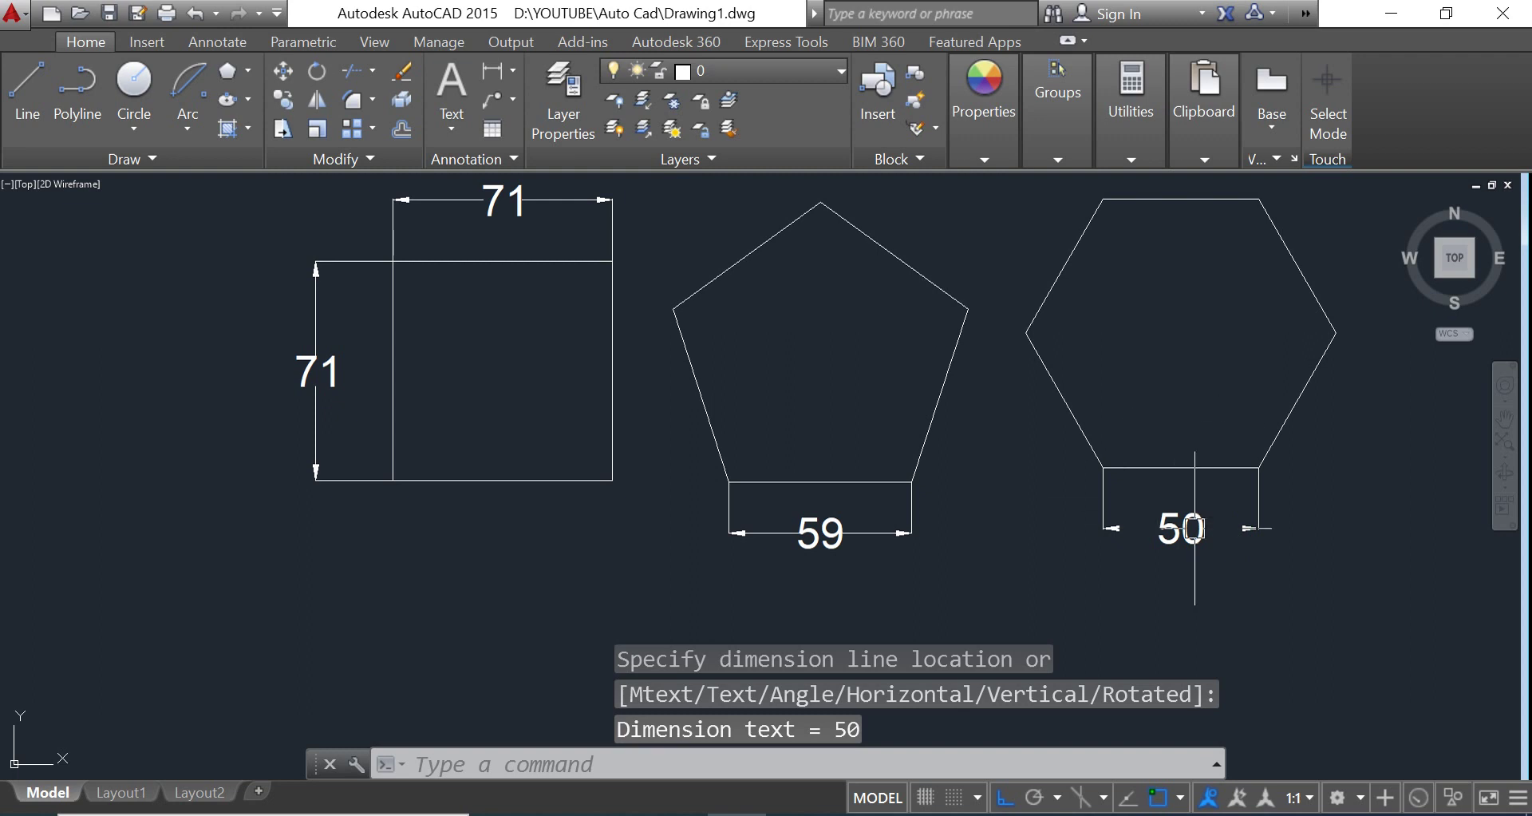
{"action": "scroll", "coordinate": [787, 462], "scroll_direction": "down", "scroll_amount": 3}
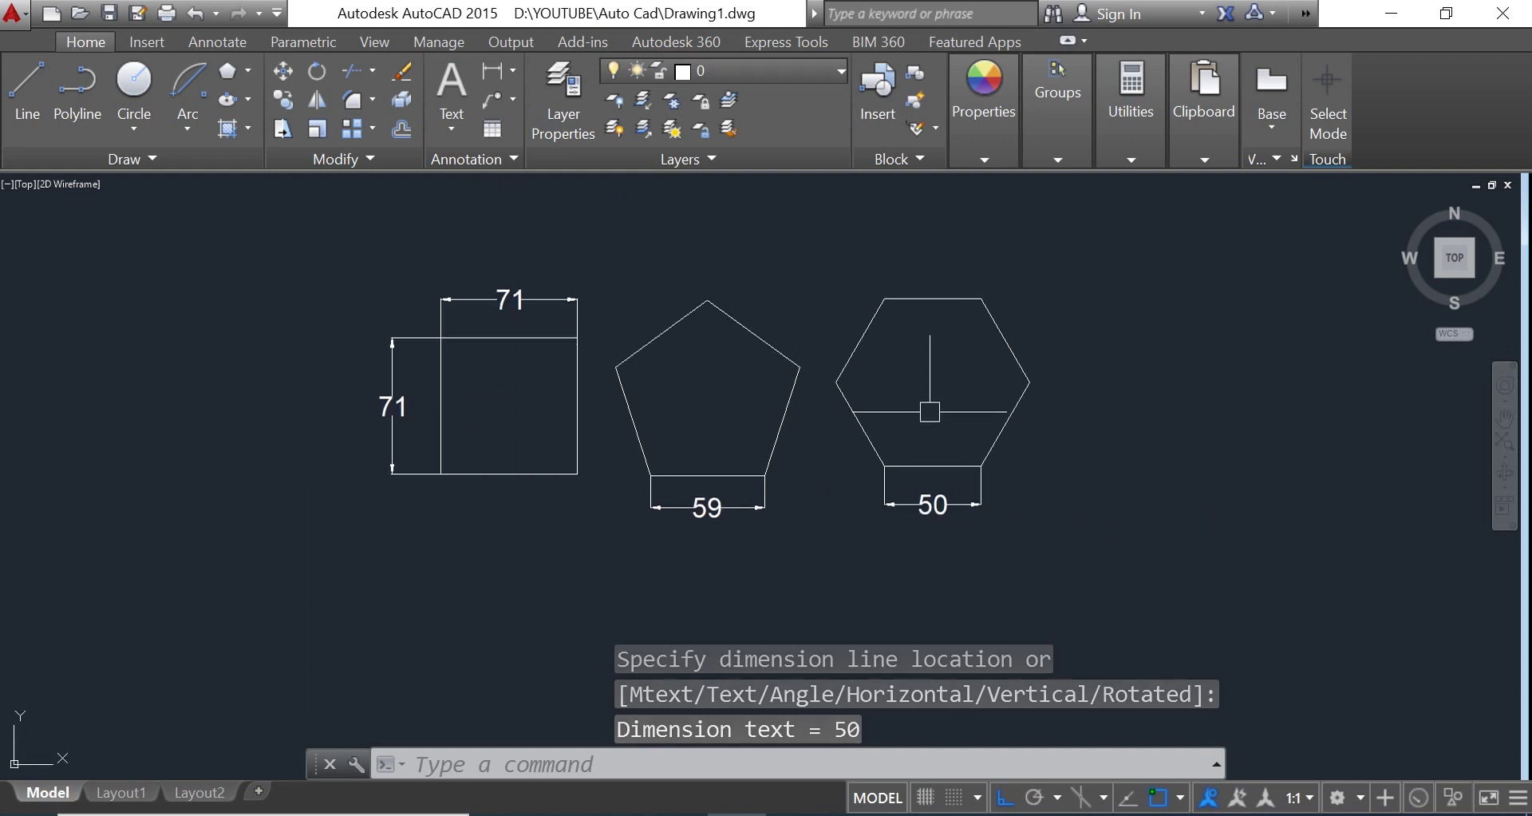
Step: Pan the drawing to free space below the shapes and start the Polygon command
{"action": "scroll", "coordinate": [950, 410], "scroll_direction": "up", "scroll_amount": 3}
{"action": "middle_click_drag", "start_coordinate": [1084, 420], "coordinate": [1125, 425]}
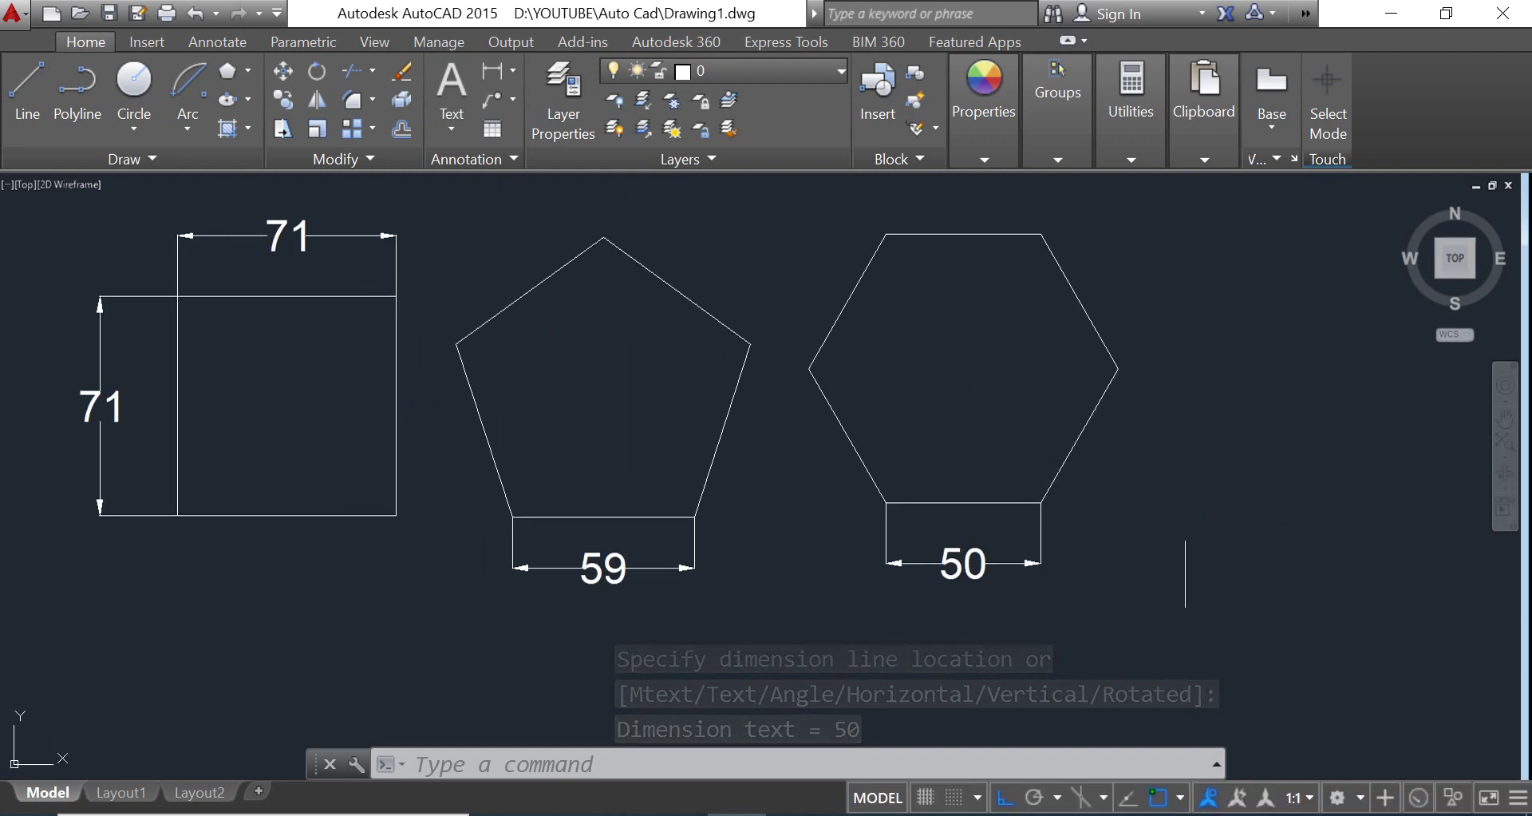
{"action": "middle_click_drag", "start_coordinate": [714, 288], "coordinate": [792, 296]}
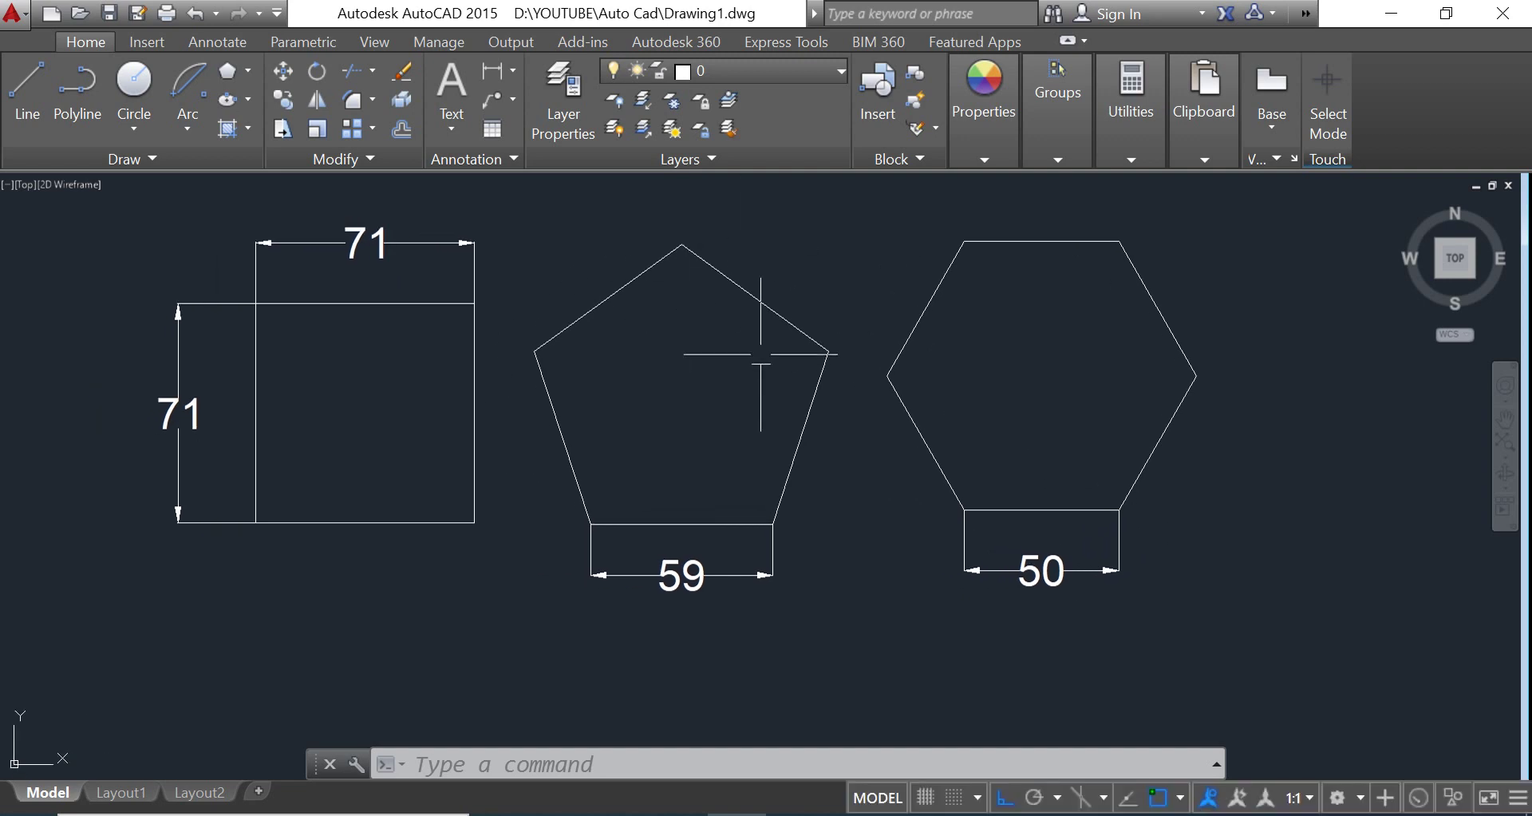
{"action": "middle_click_drag", "start_coordinate": [682, 456], "coordinate": [842, 421]}
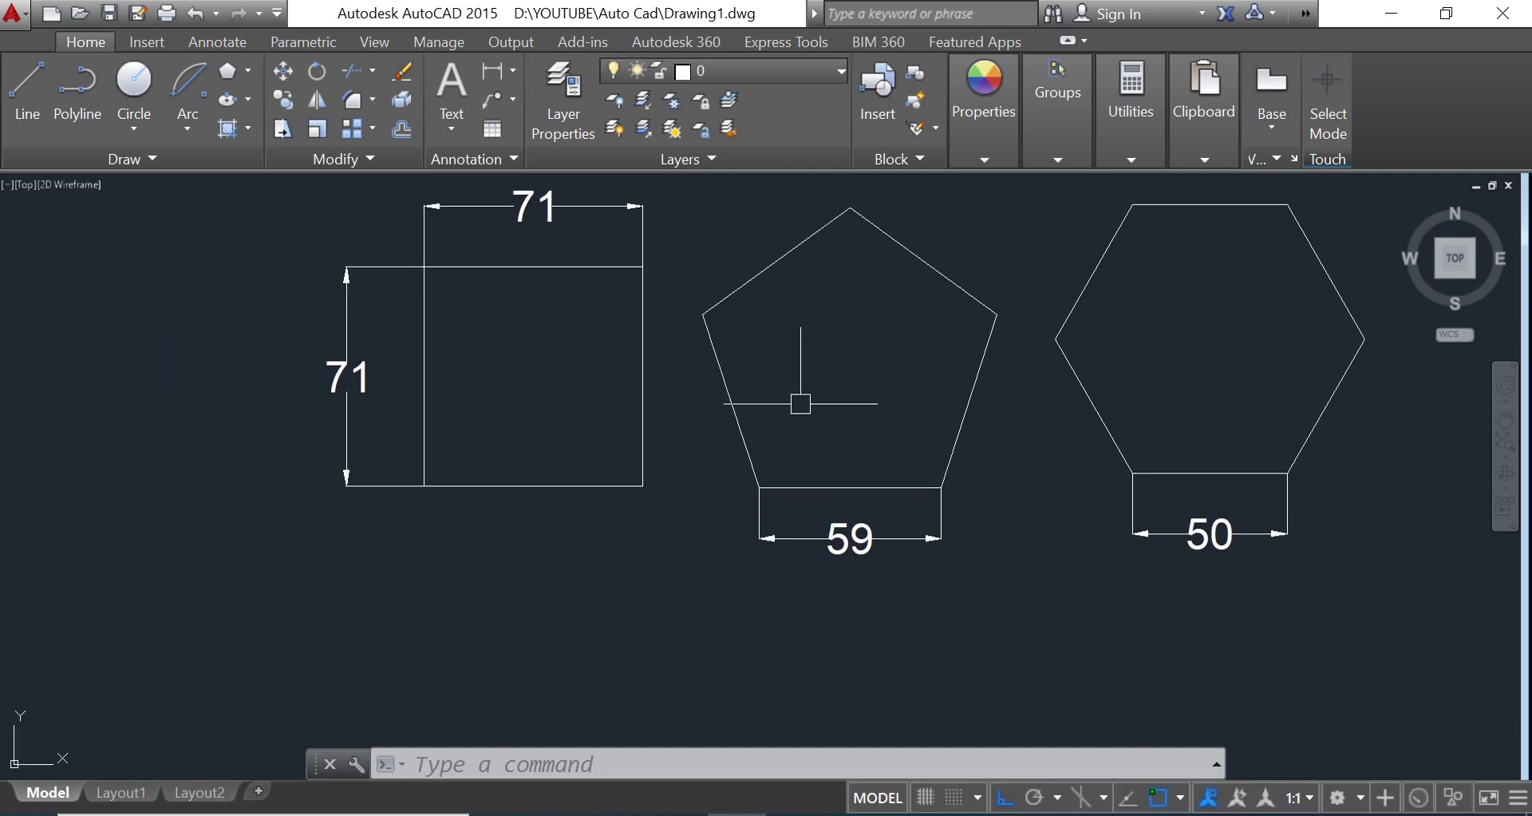
{"action": "mouse_move", "coordinate": [844, 530]}
{"action": "middle_mouse_down"}
{"action": "mouse_move", "coordinate": [863, 499]}
{"action": "mouse_move", "coordinate": [852, 513]}
{"action": "middle_mouse_up"}
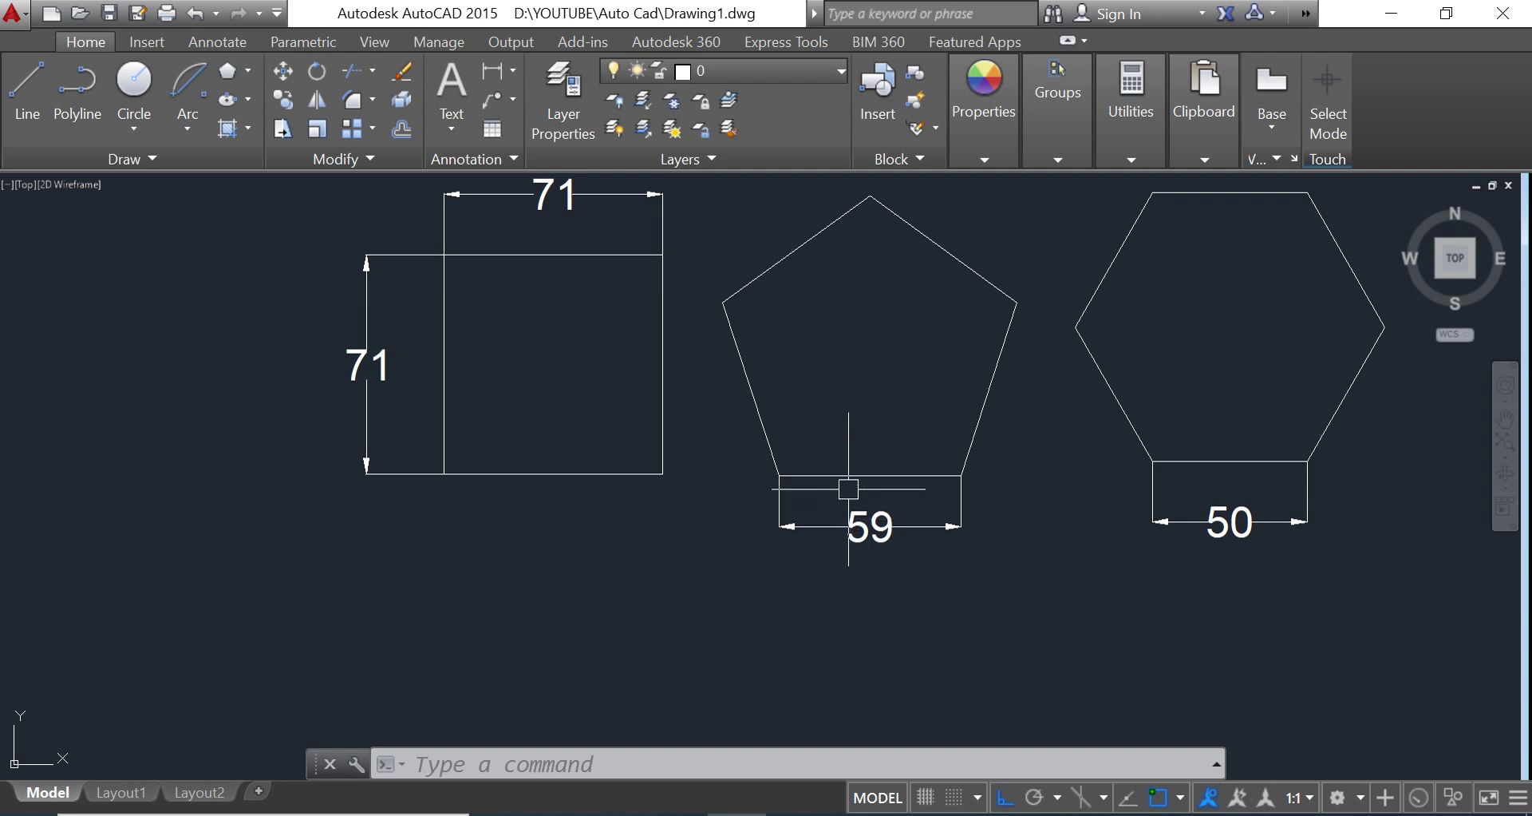
{"action": "mouse_move", "coordinate": [1012, 444]}
{"action": "middle_mouse_down"}
{"action": "mouse_move", "coordinate": [882, 489]}
{"action": "mouse_move", "coordinate": [876, 472]}
{"action": "middle_mouse_up"}
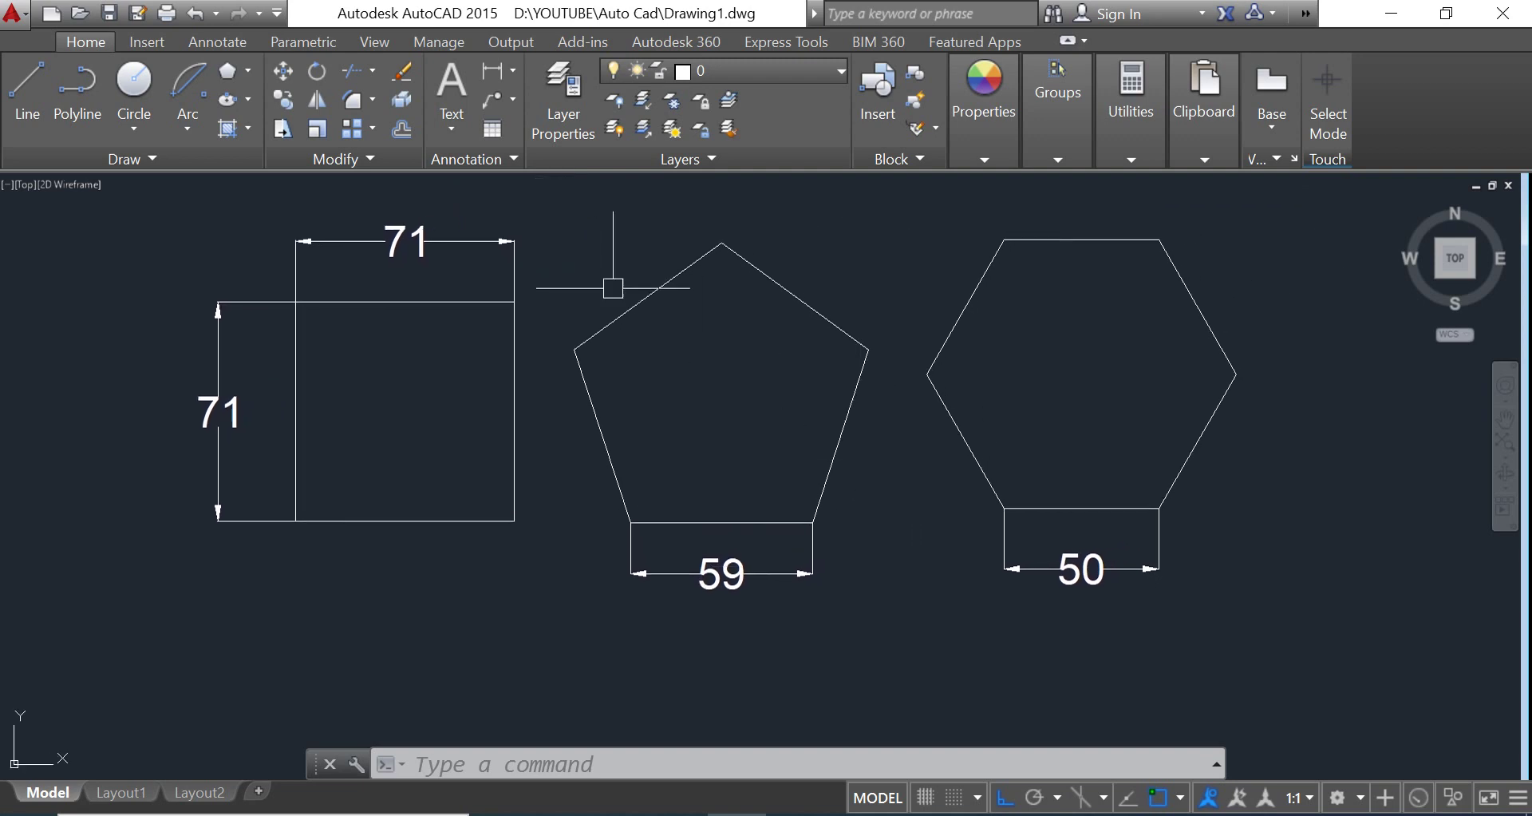
{"action": "left_click", "coordinate": [262, 76]}
Step: Draw a 16-sided polygon, inscribed with radius 50, centred below the square
{"action": "middle_click_drag", "start_coordinate": [796, 511], "coordinate": [961, 376]}
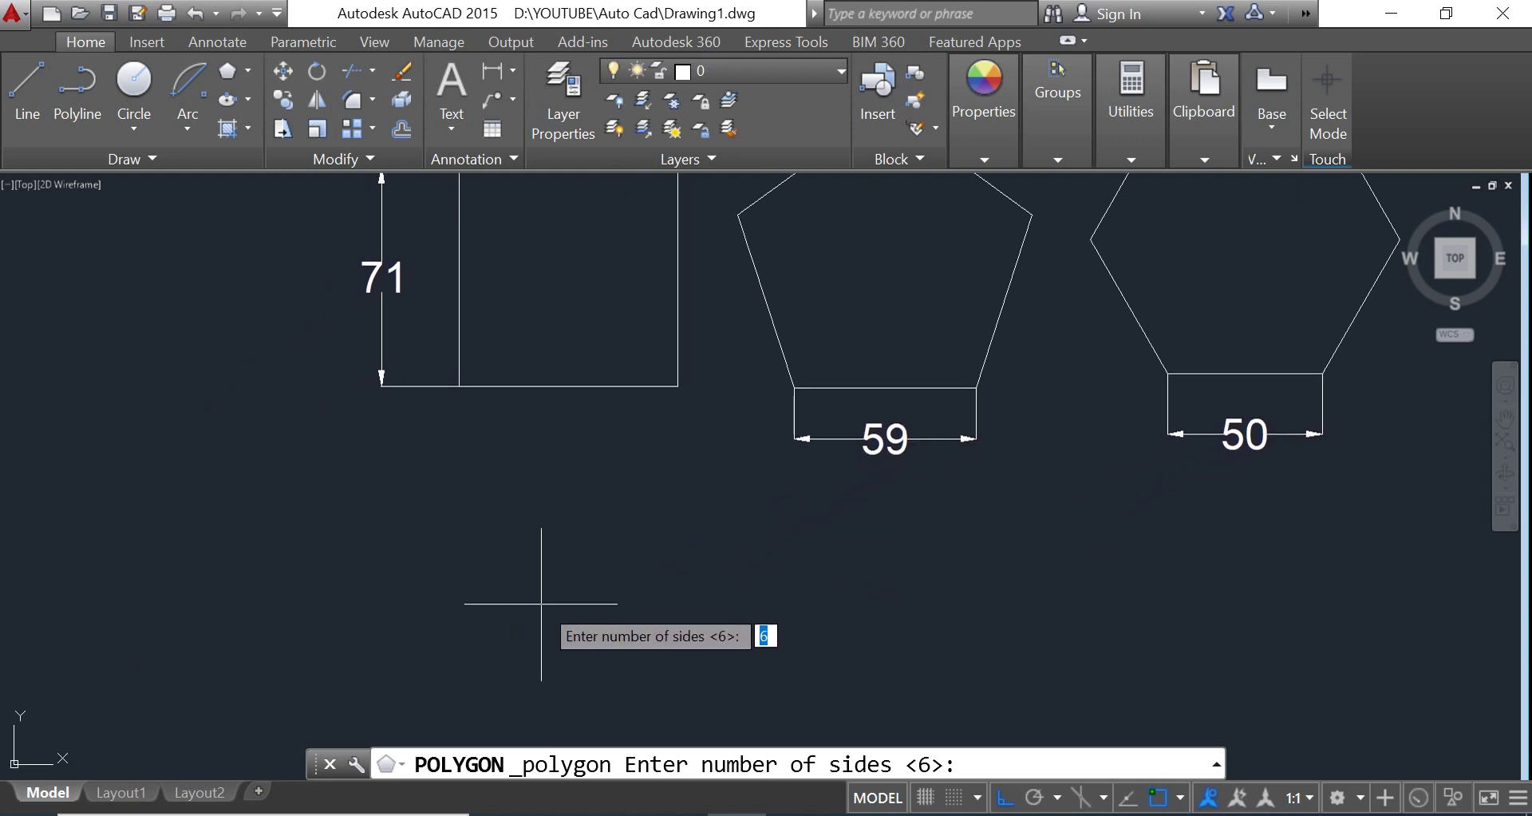
{"action": "type", "text": "16"}
{"action": "key", "text": "Return"}
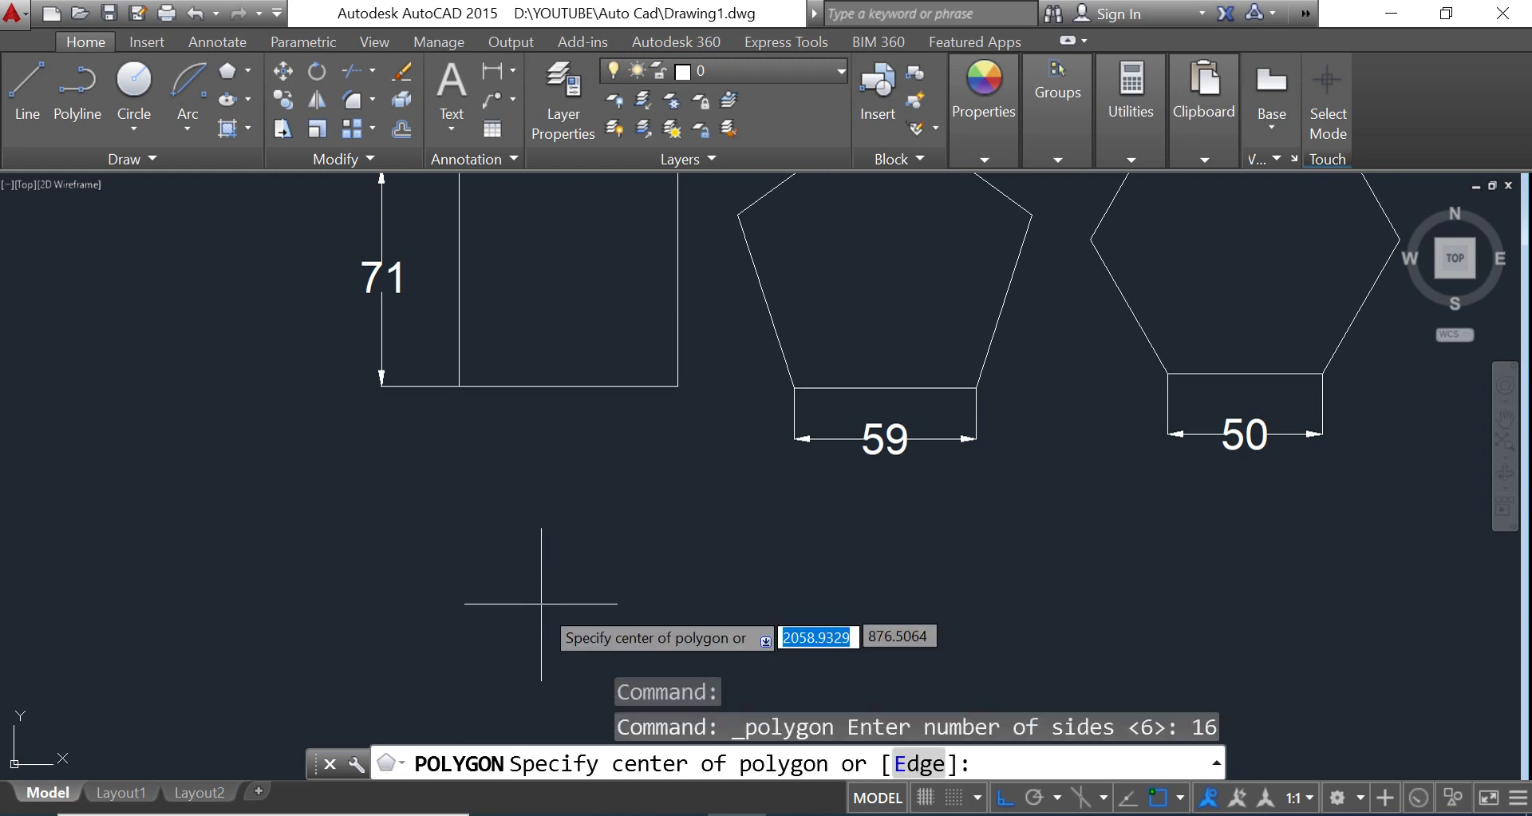
{"action": "middle_click_drag", "start_coordinate": [679, 568], "coordinate": [673, 541]}
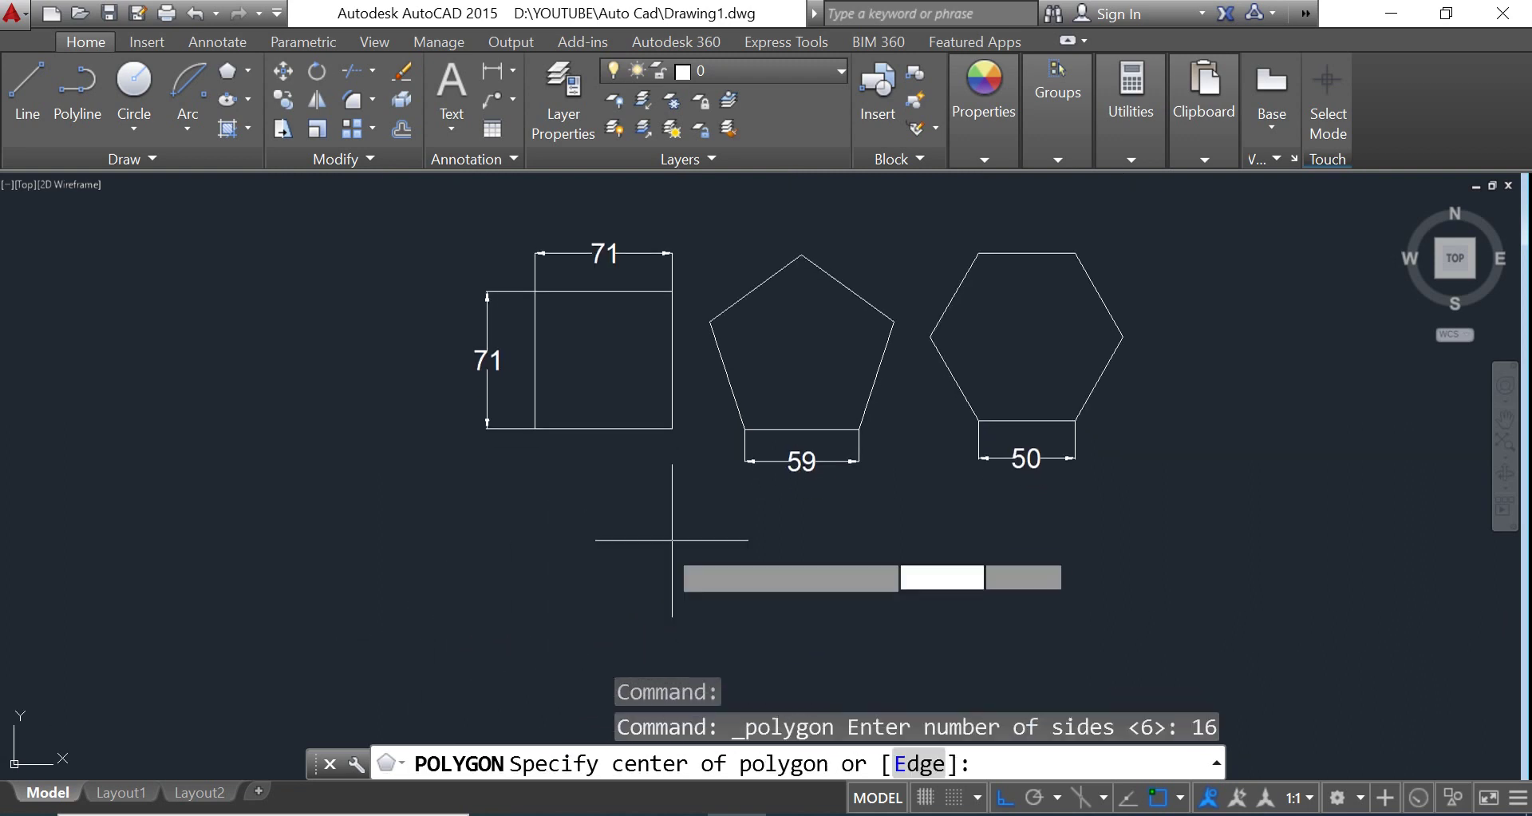
{"action": "left_click", "coordinate": [605, 570]}
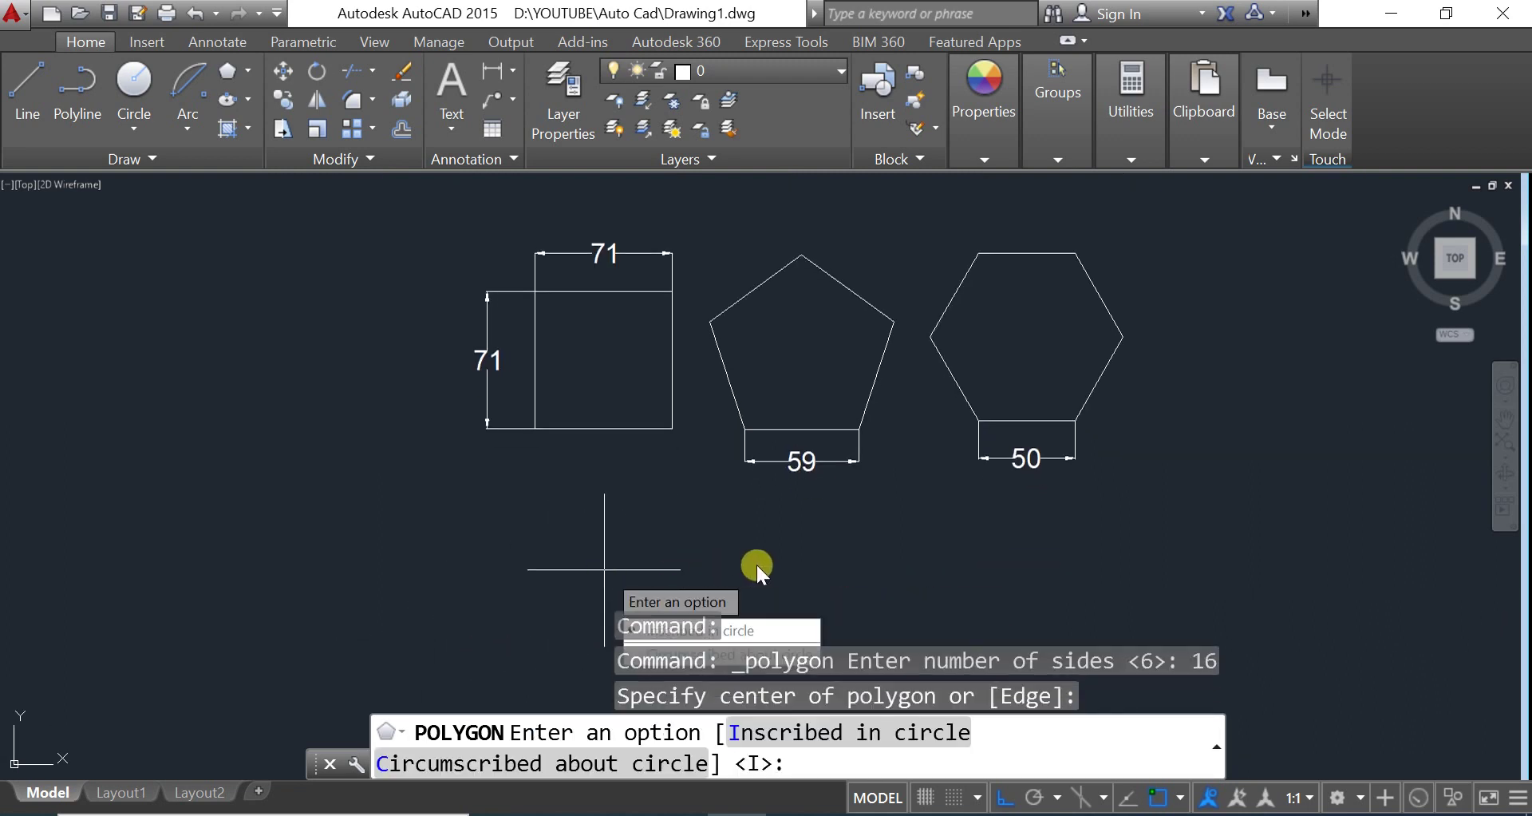
{"action": "left_click", "coordinate": [744, 627]}
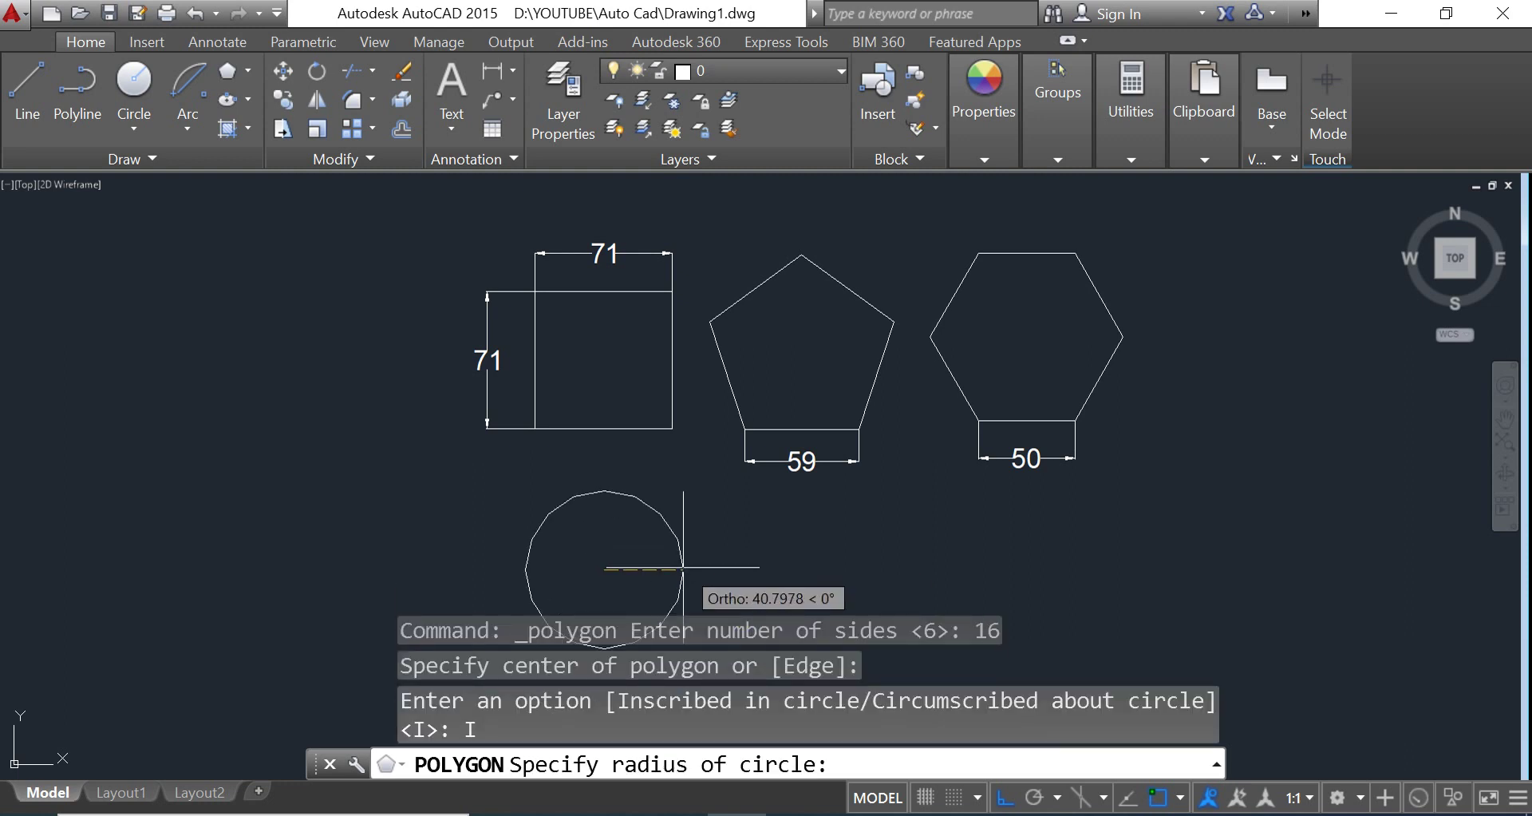
{"action": "middle_click_drag", "start_coordinate": [680, 568], "coordinate": [678, 528]}
{"action": "type", "text": "50"}
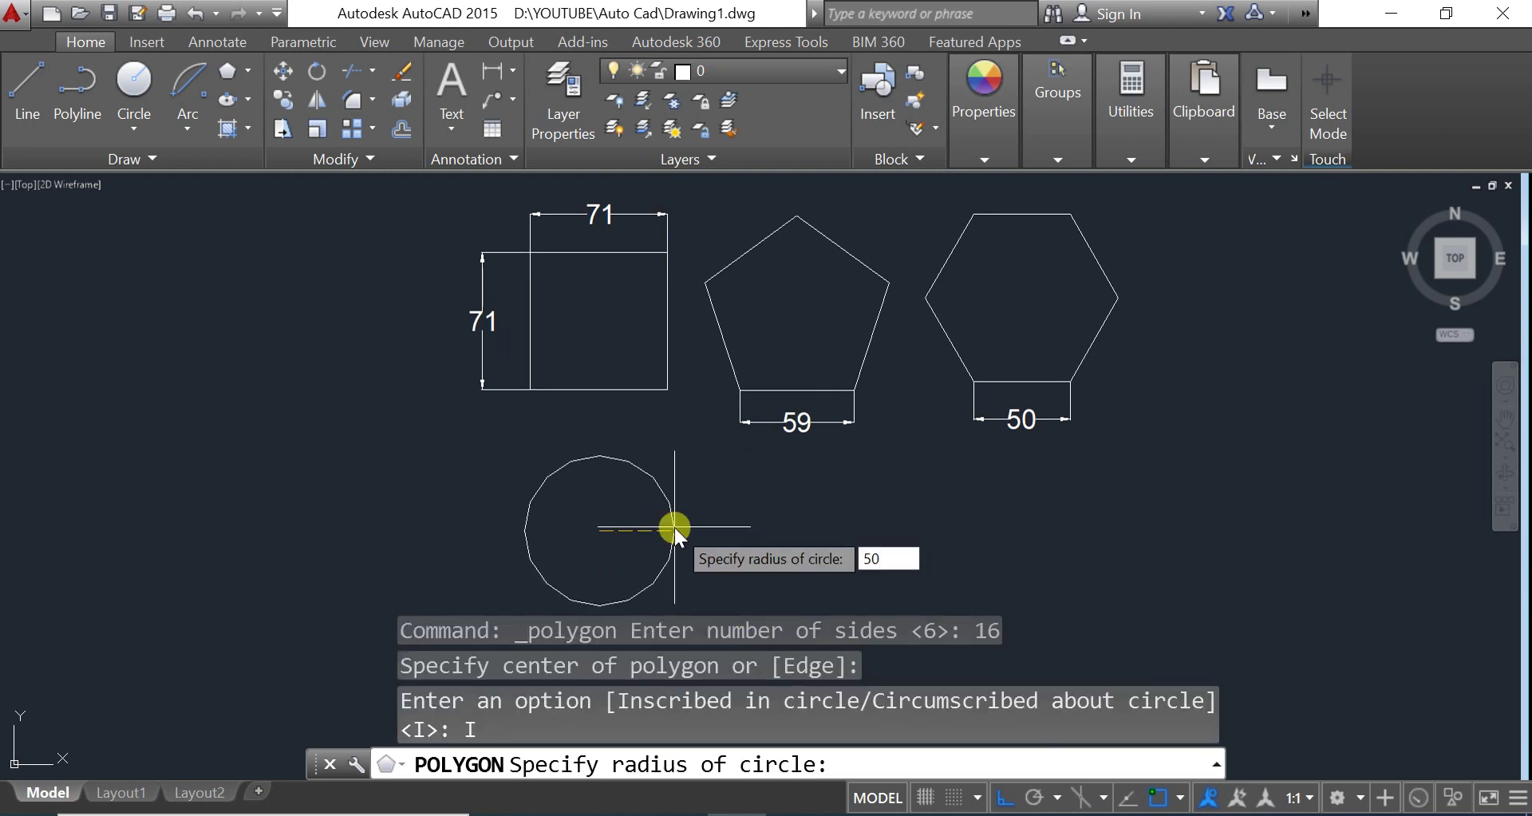
{"action": "key", "text": "Return"}
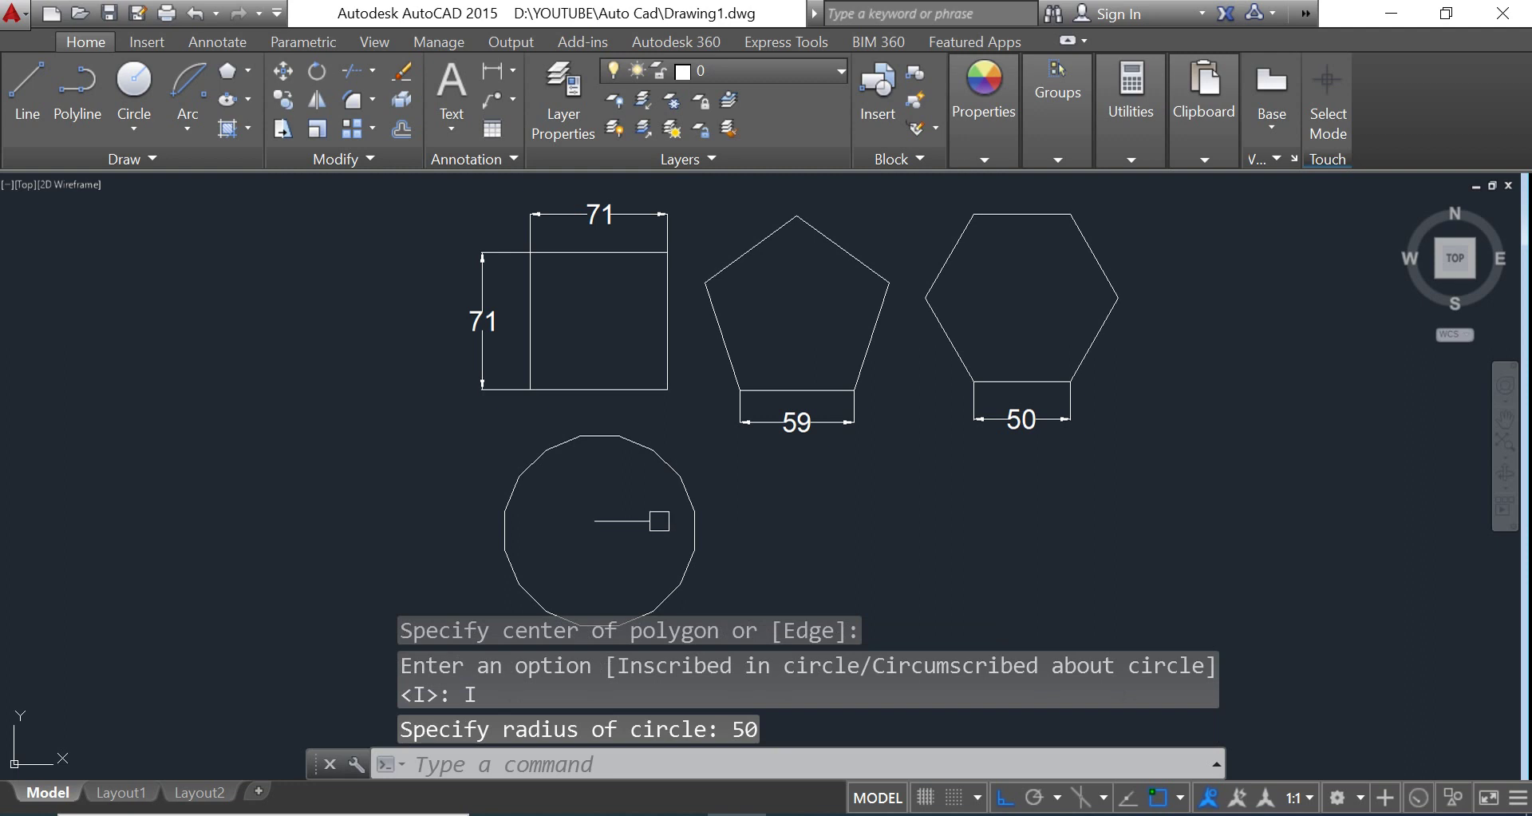
{"action": "middle_click_drag", "start_coordinate": [572, 484], "coordinate": [574, 465]}
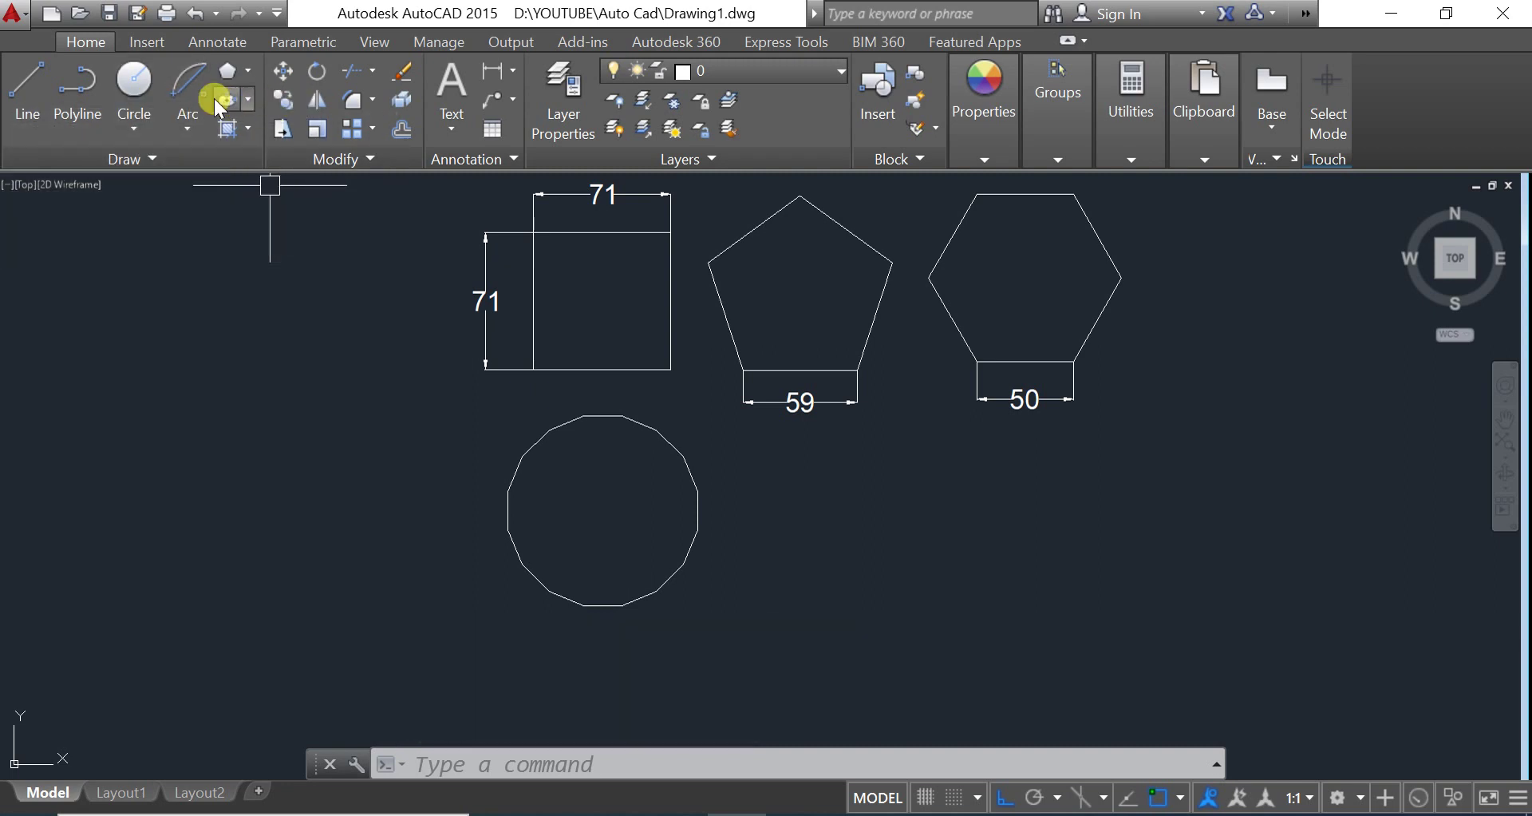
Step: Draw a vertical line from the 16-sided polygon's bottom point to its top
{"action": "left_click", "coordinate": [27, 89]}
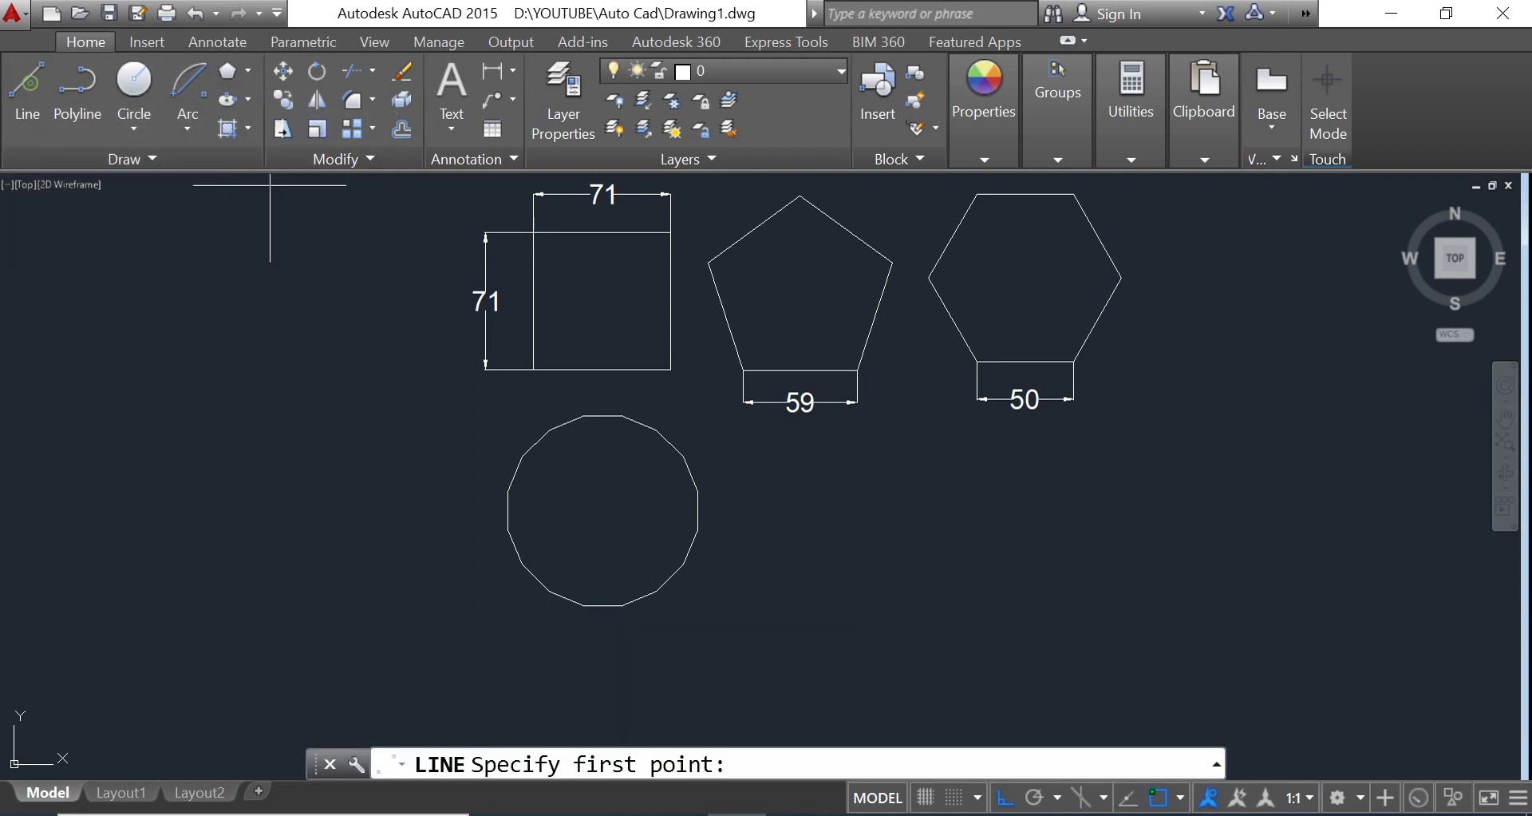
{"action": "left_click", "coordinate": [602, 605]}
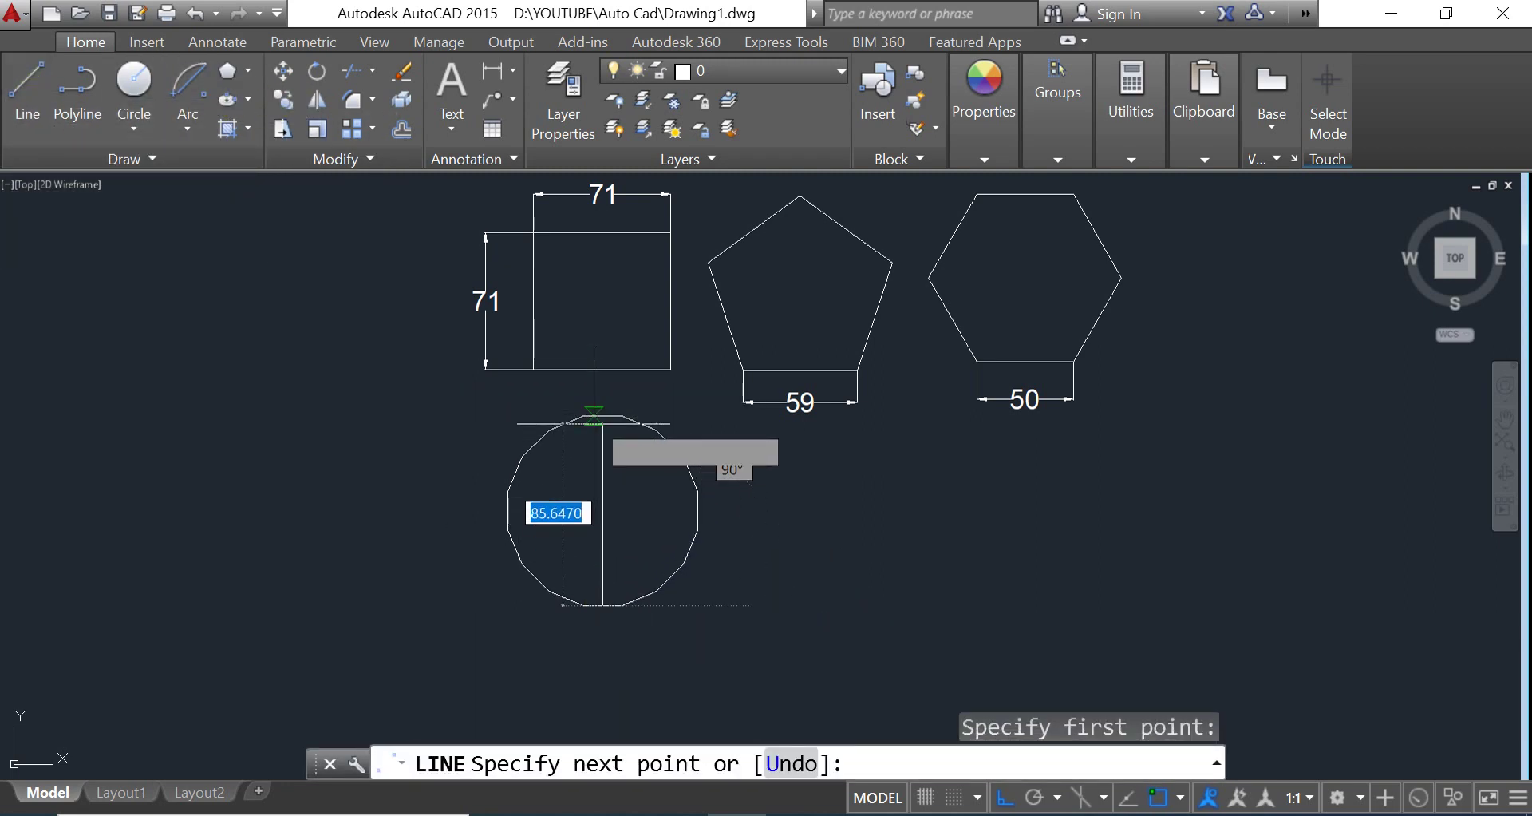
{"action": "left_click", "coordinate": [629, 484]}
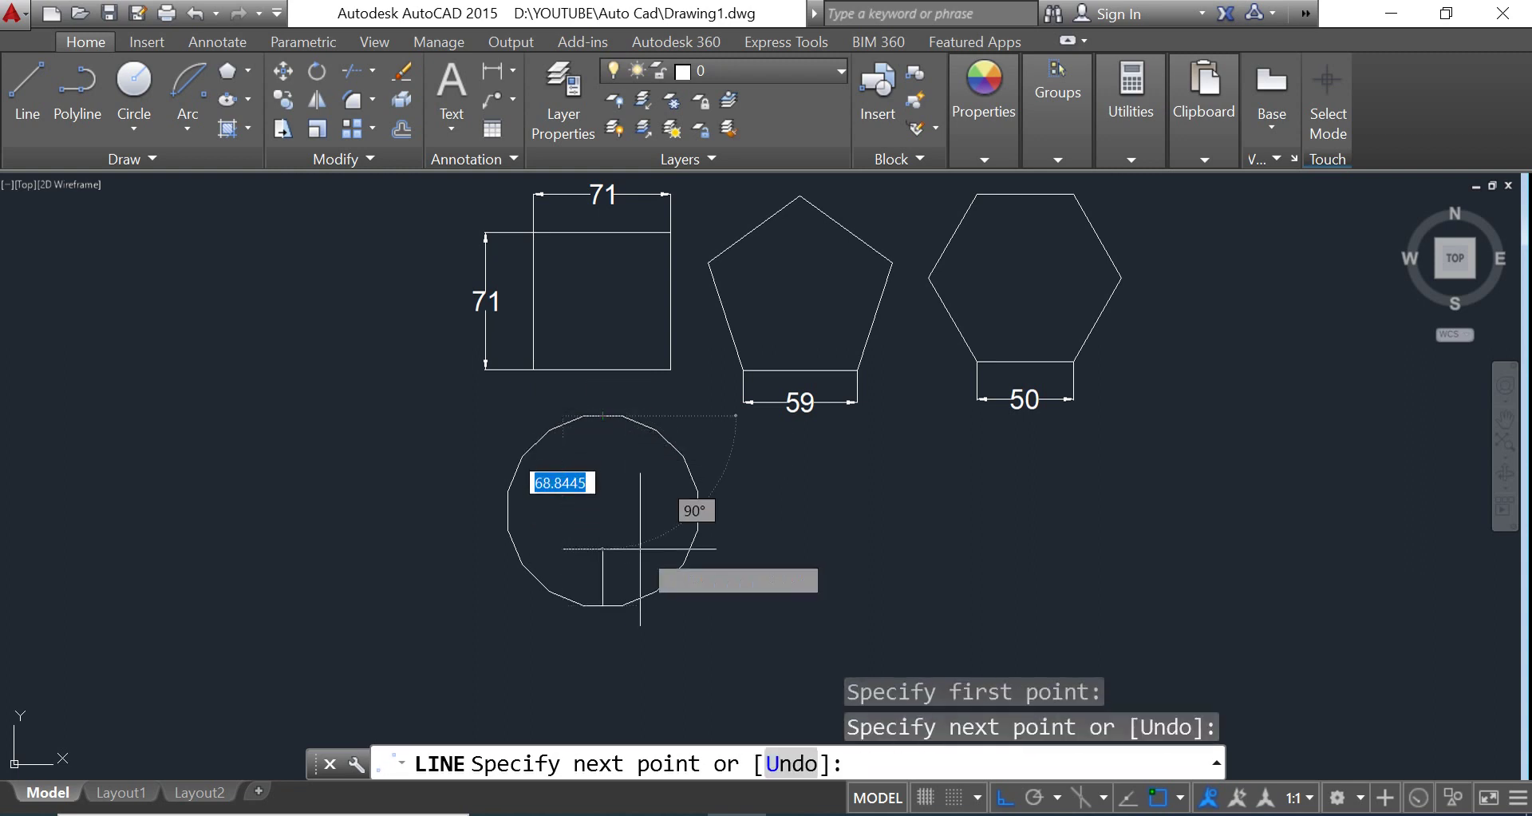
{"action": "key", "text": "Escape"}
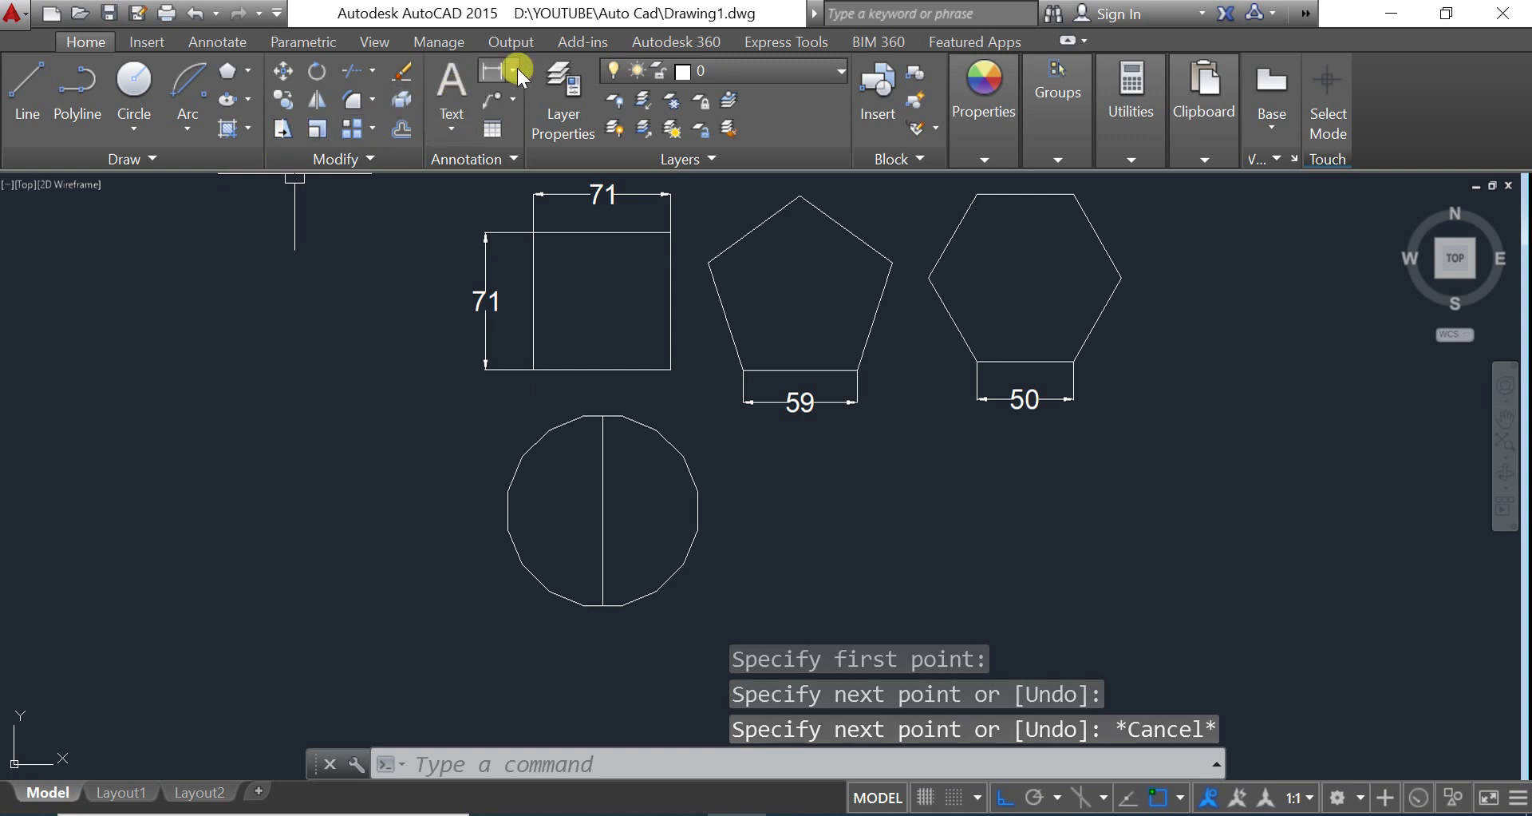
Step: Add a 49 linear dimension below the 16-gon, from centre line to right side
{"action": "left_click", "coordinate": [490, 70]}
{"action": "left_click", "coordinate": [603, 510]}
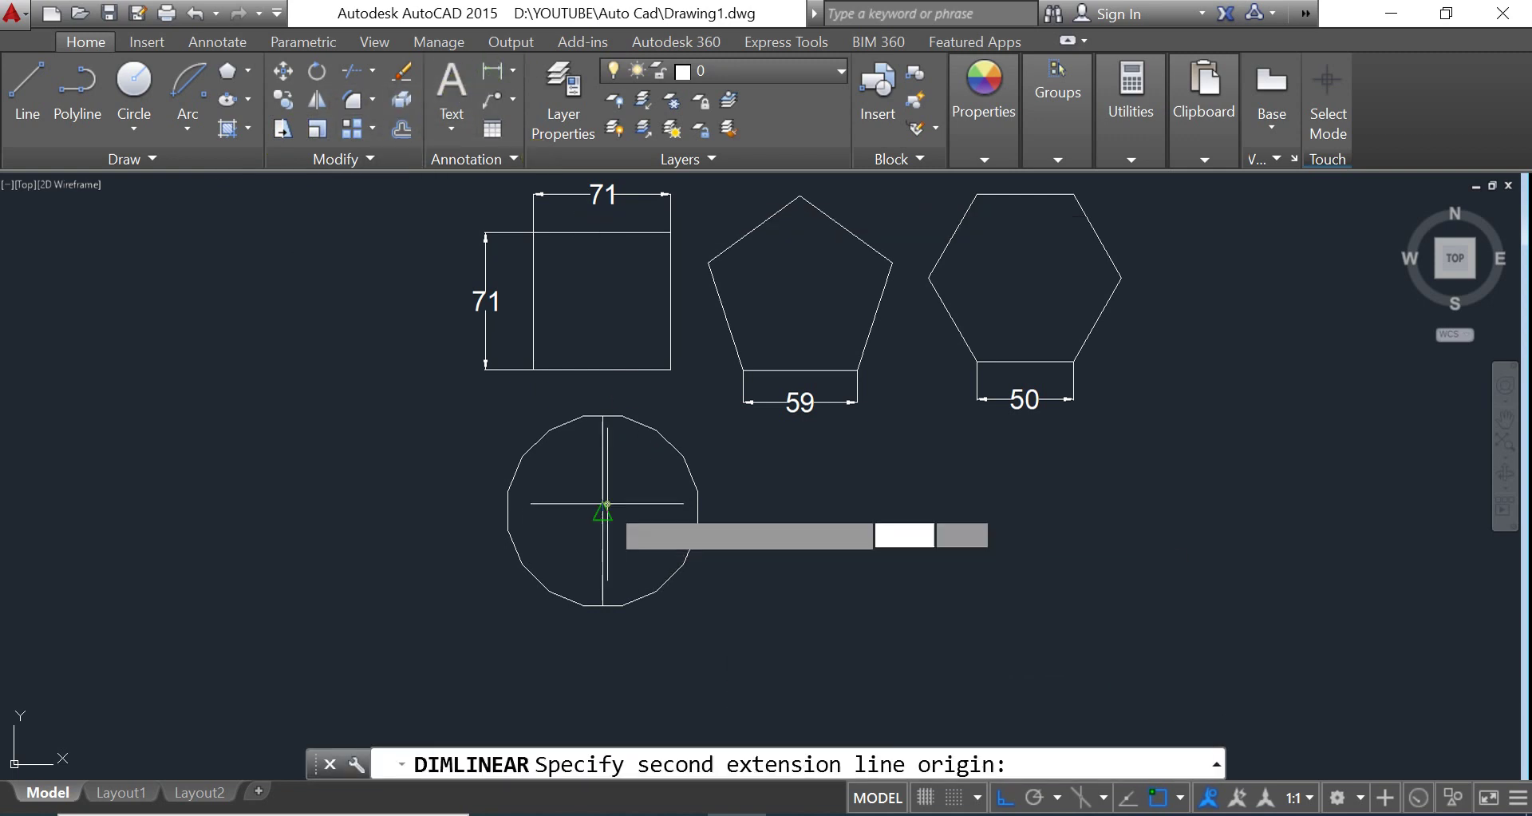
{"action": "left_click", "coordinate": [698, 510]}
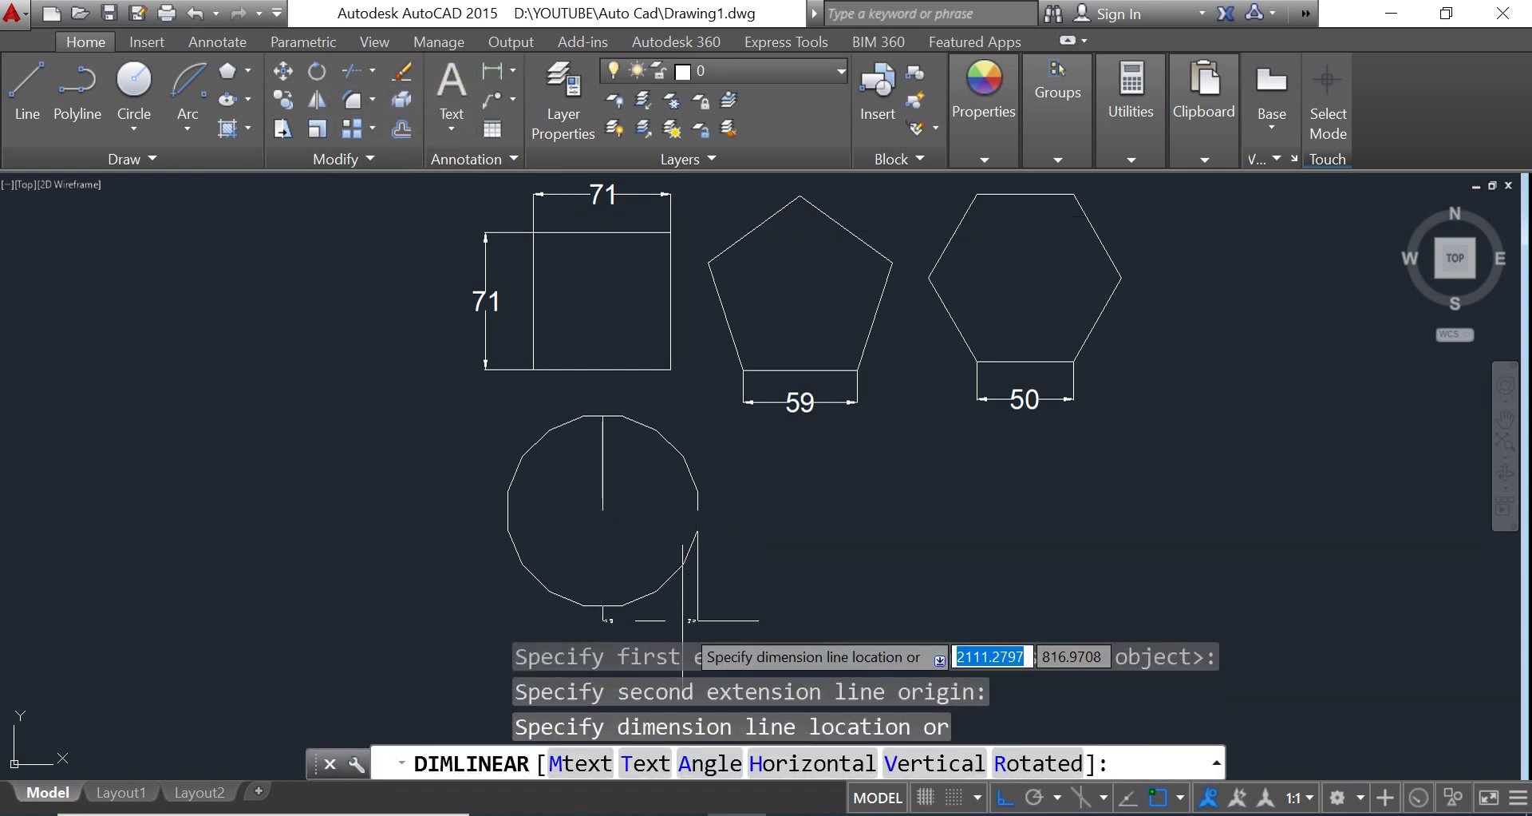
{"action": "middle_click_drag", "start_coordinate": [683, 592], "coordinate": [702, 519]}
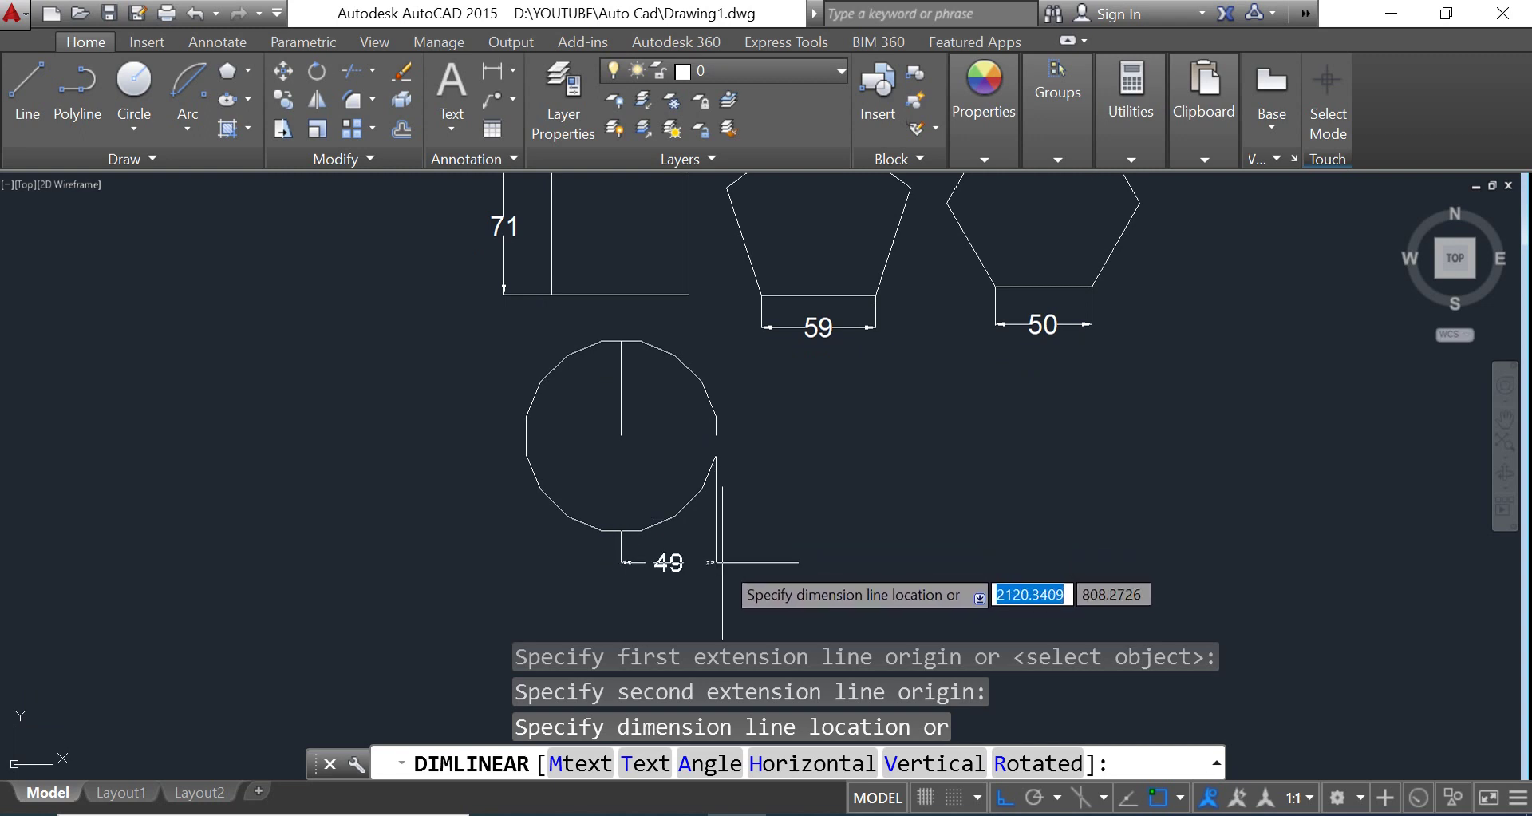
{"action": "left_click", "coordinate": [807, 576]}
{"action": "scroll", "coordinate": [661, 580], "scroll_direction": "up", "scroll_amount": 2}
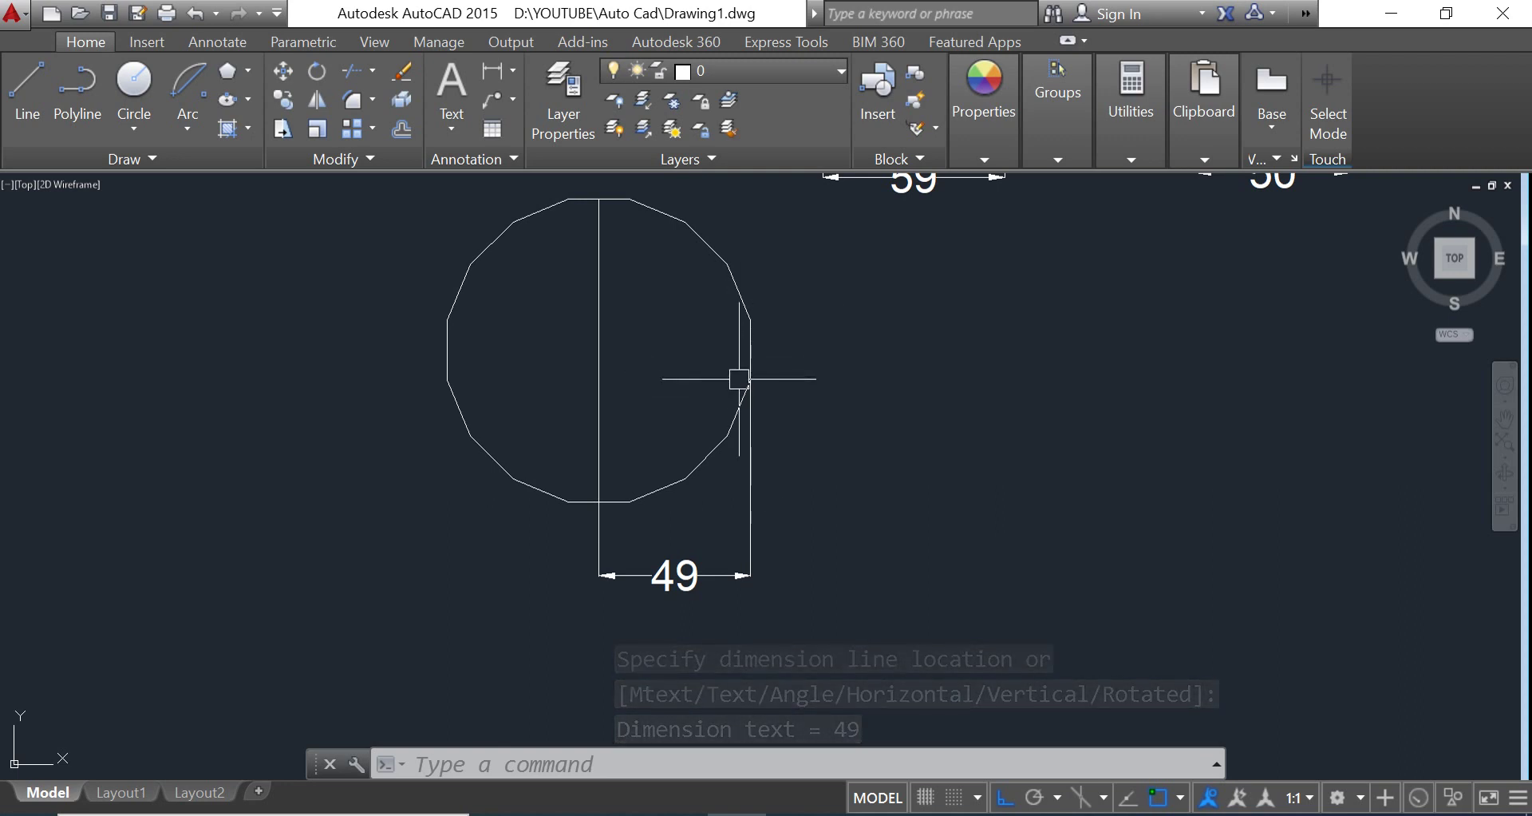
{"action": "middle_click_drag", "start_coordinate": [749, 360], "coordinate": [746, 403]}
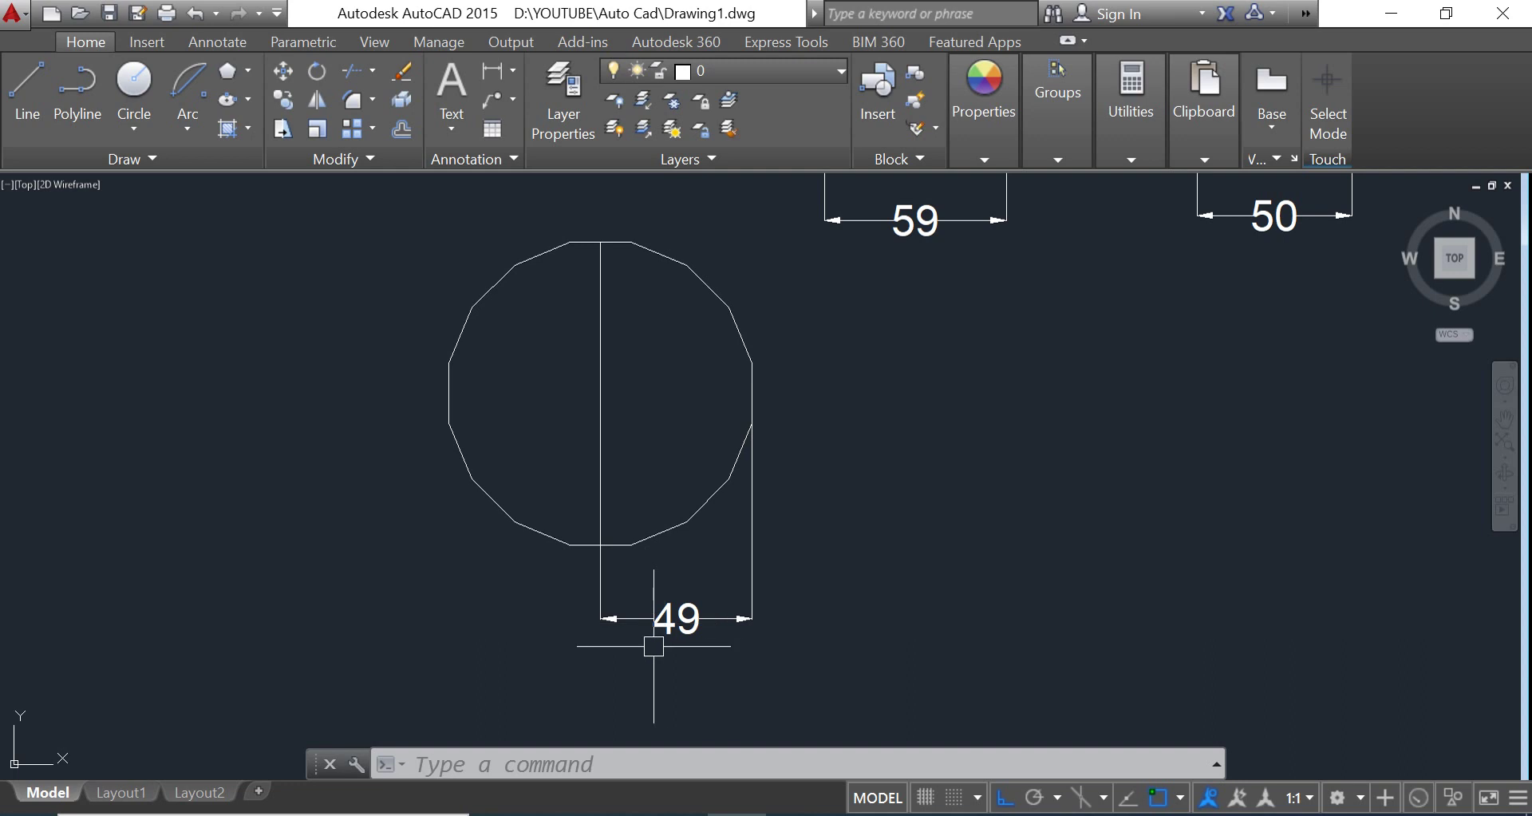
{"action": "middle_click_drag", "start_coordinate": [903, 541], "coordinate": [790, 579]}
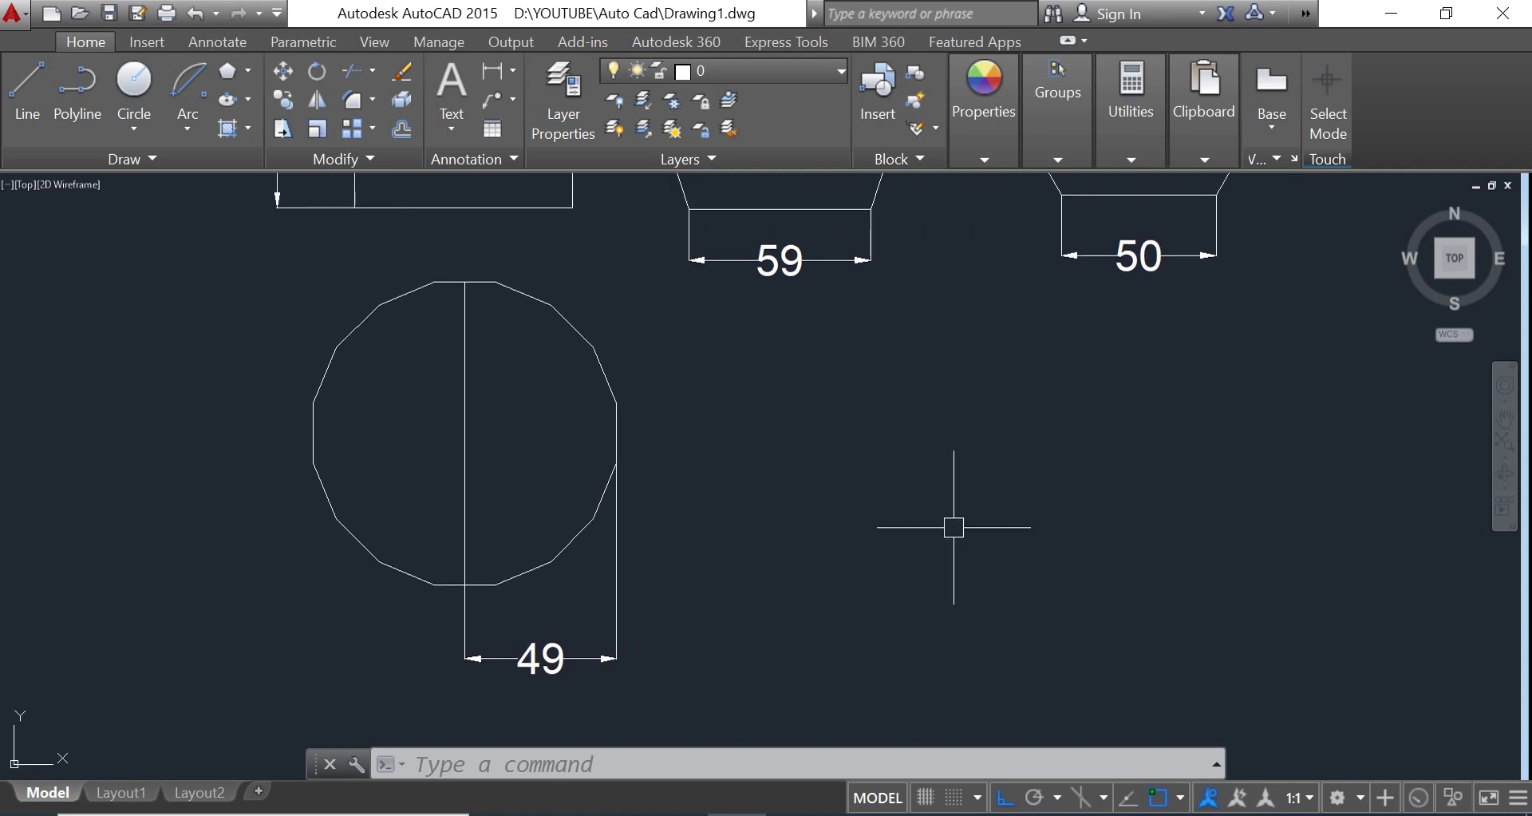
{"action": "middle_click_drag", "start_coordinate": [990, 472], "coordinate": [984, 527]}
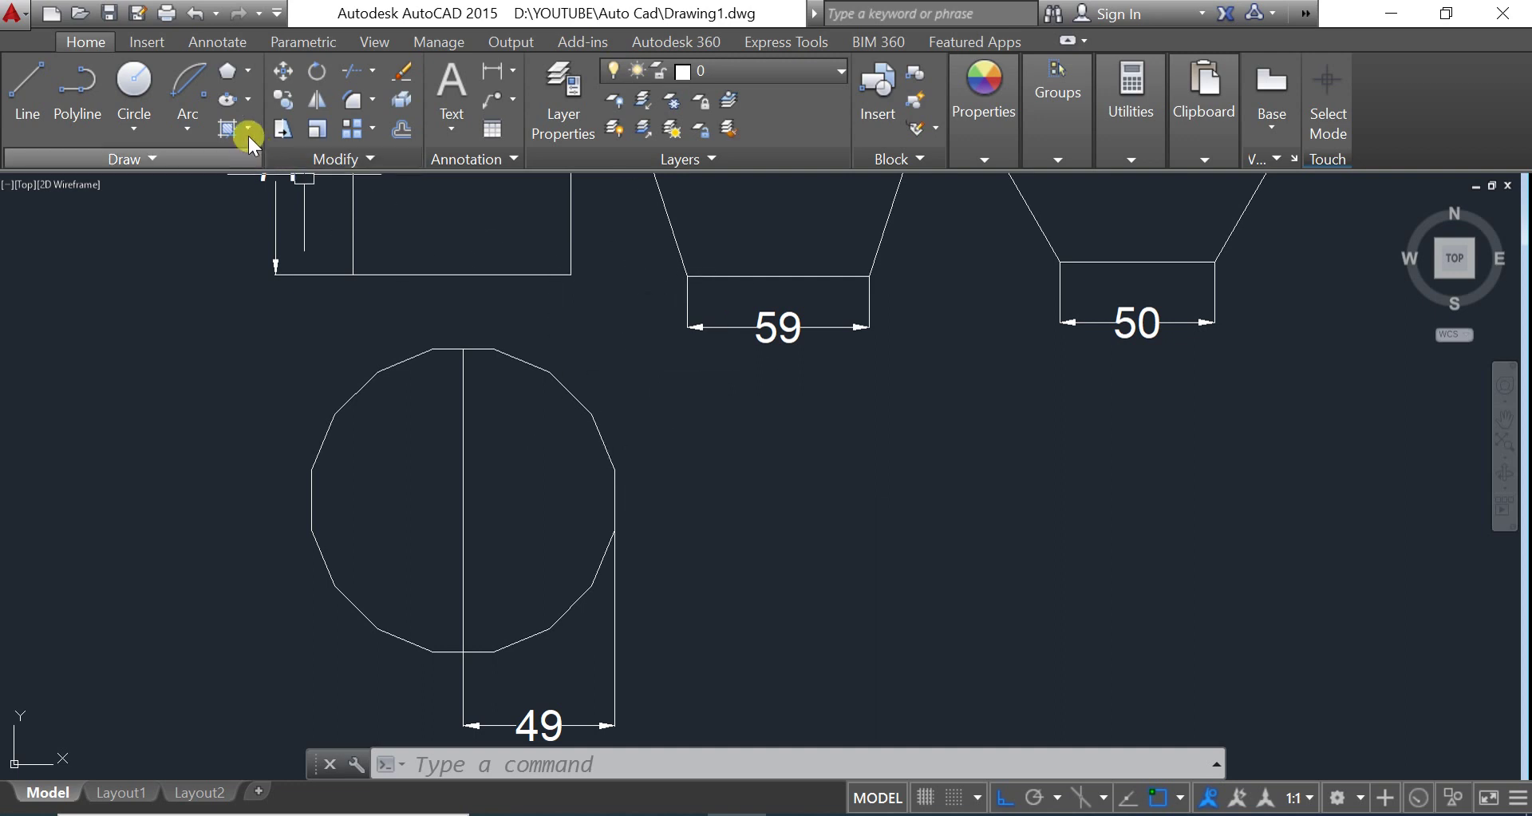
Step: Draw a 32-sided polygon, inscribed with radius 50, centred right of the 16-gon
{"action": "left_click", "coordinate": [229, 76]}
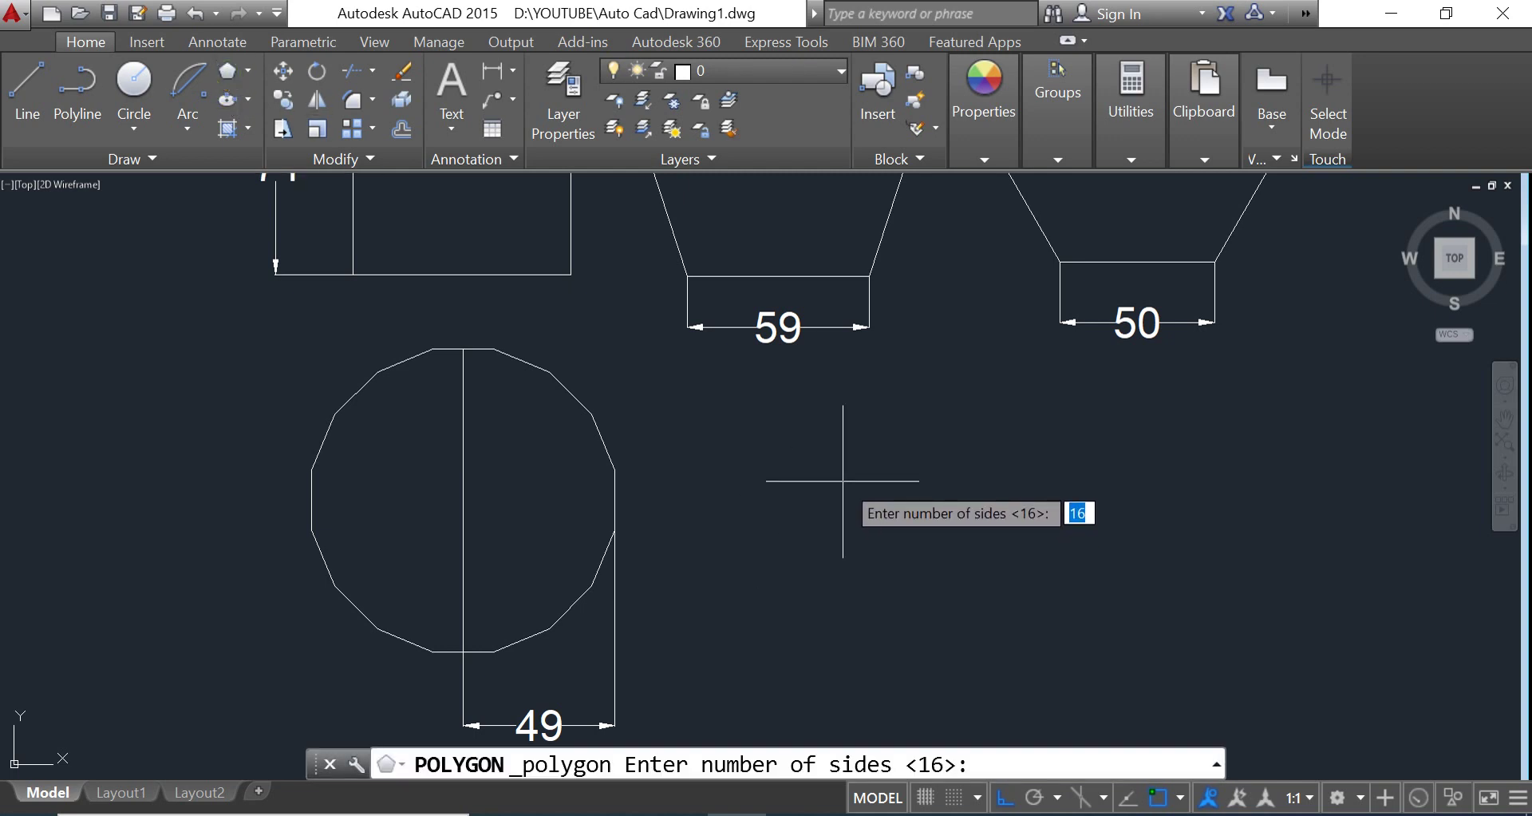
{"action": "type", "text": "32"}
{"action": "key", "text": "Return"}
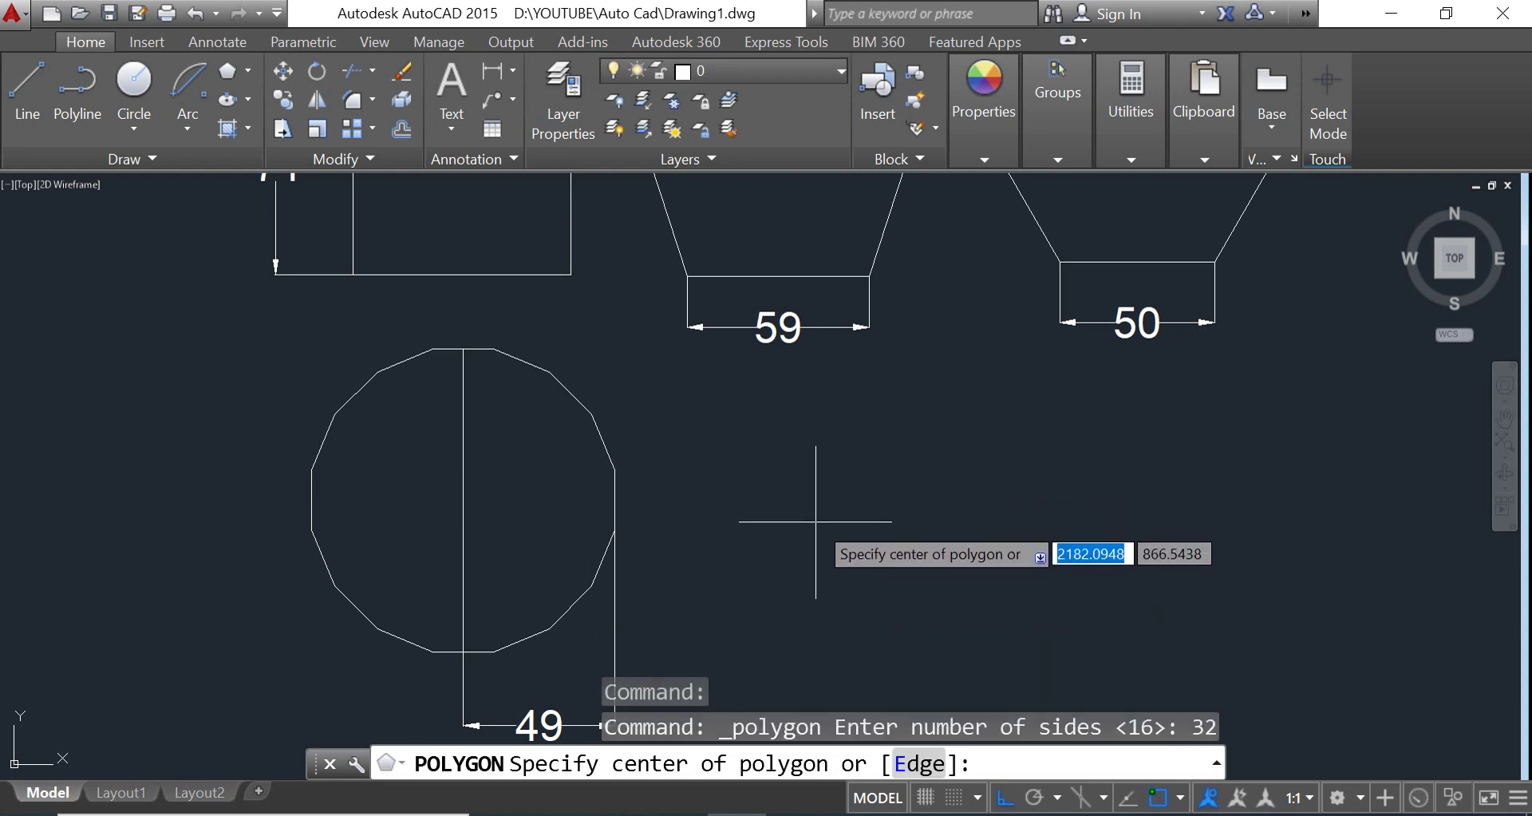
{"action": "left_click", "coordinate": [841, 517]}
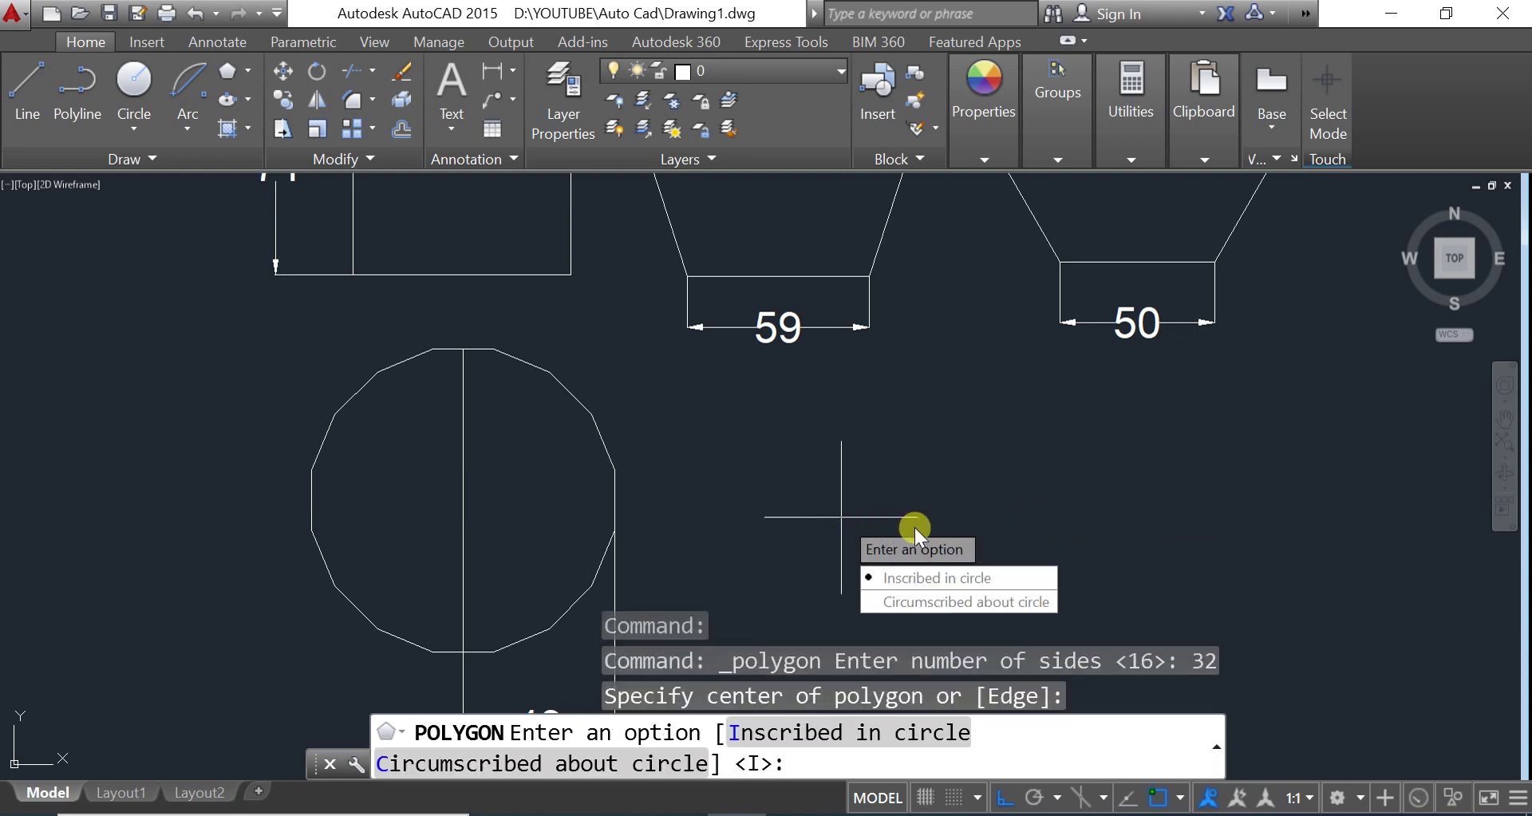
{"action": "left_click", "coordinate": [936, 578]}
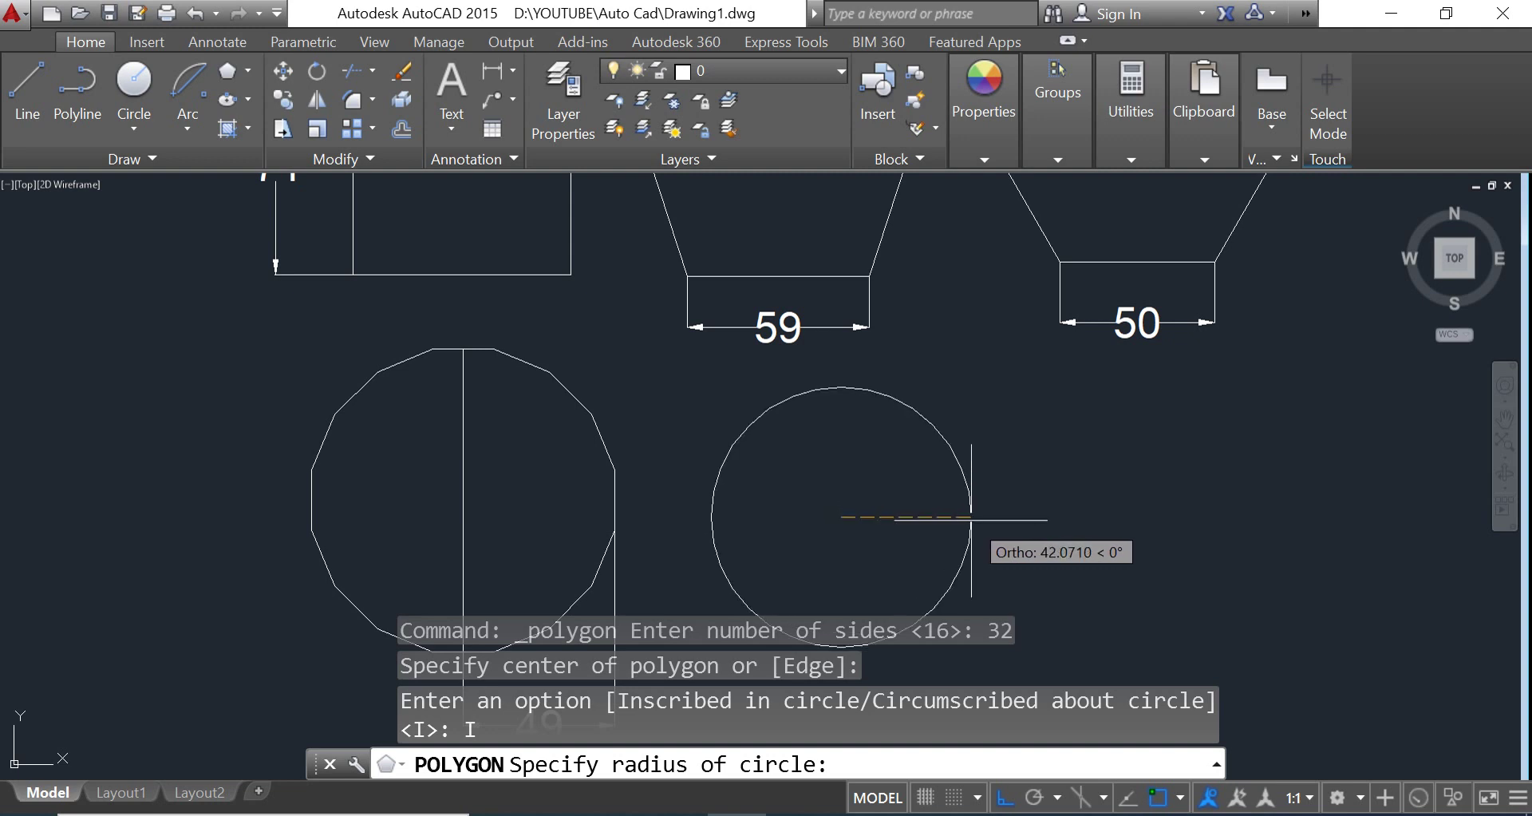
{"action": "type", "text": "50"}
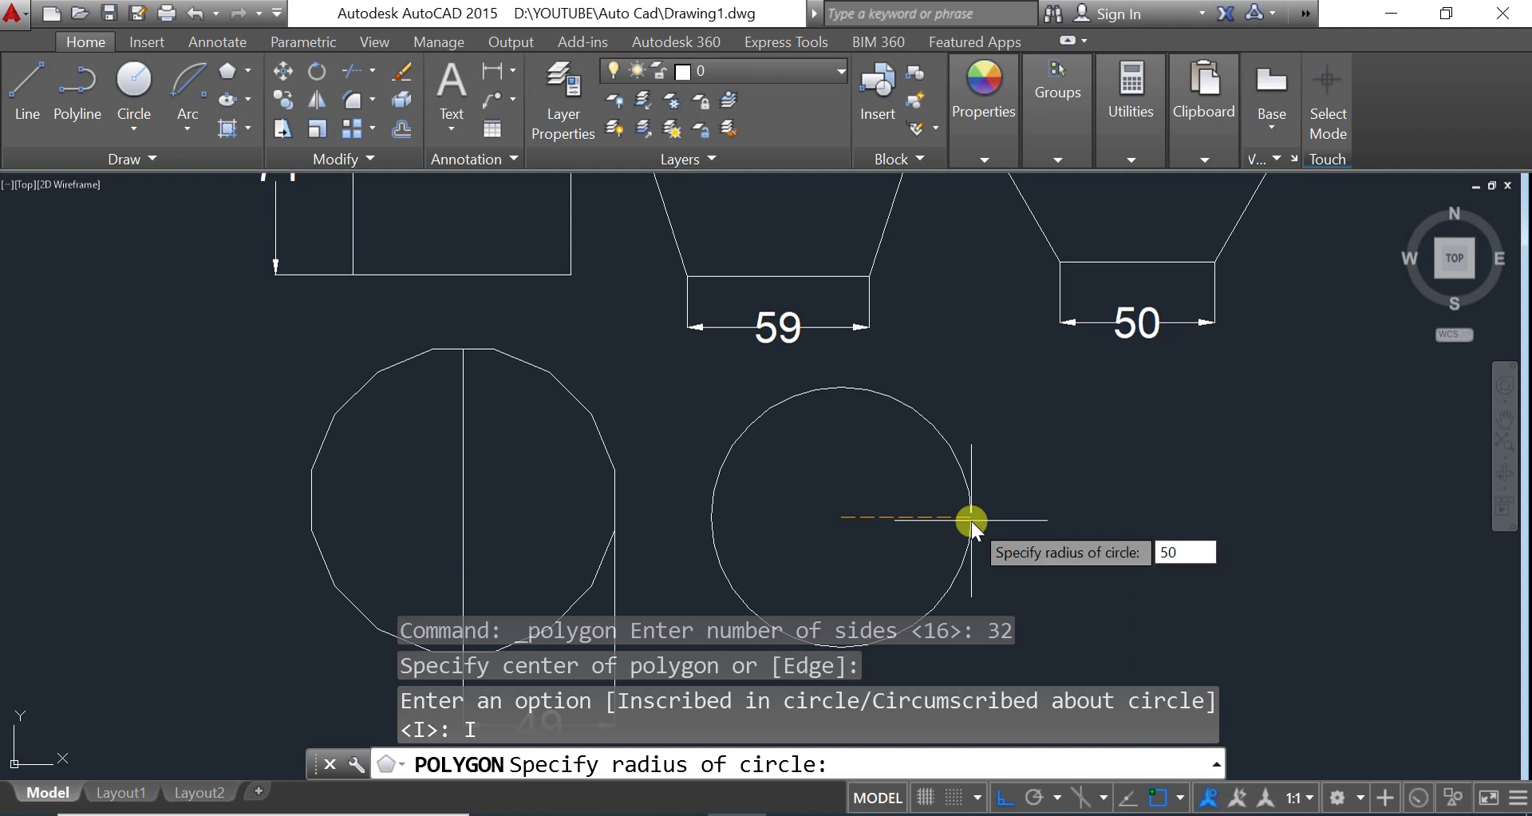
{"action": "key", "text": "Return"}
{"action": "scroll", "coordinate": [898, 620], "scroll_direction": "down", "scroll_amount": 5}
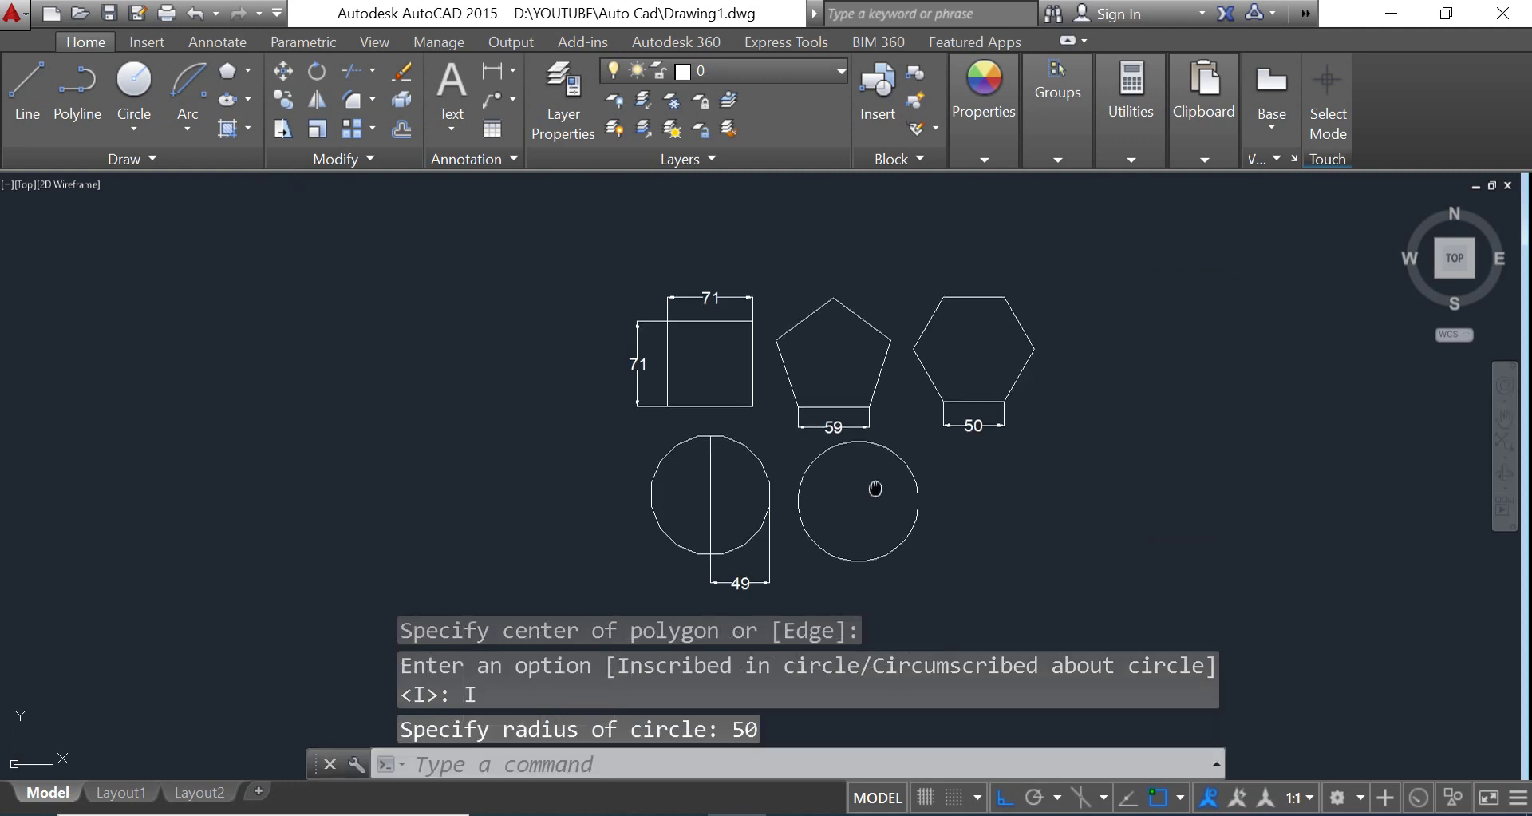
{"action": "scroll", "coordinate": [875, 483], "scroll_direction": "up", "scroll_amount": 3}
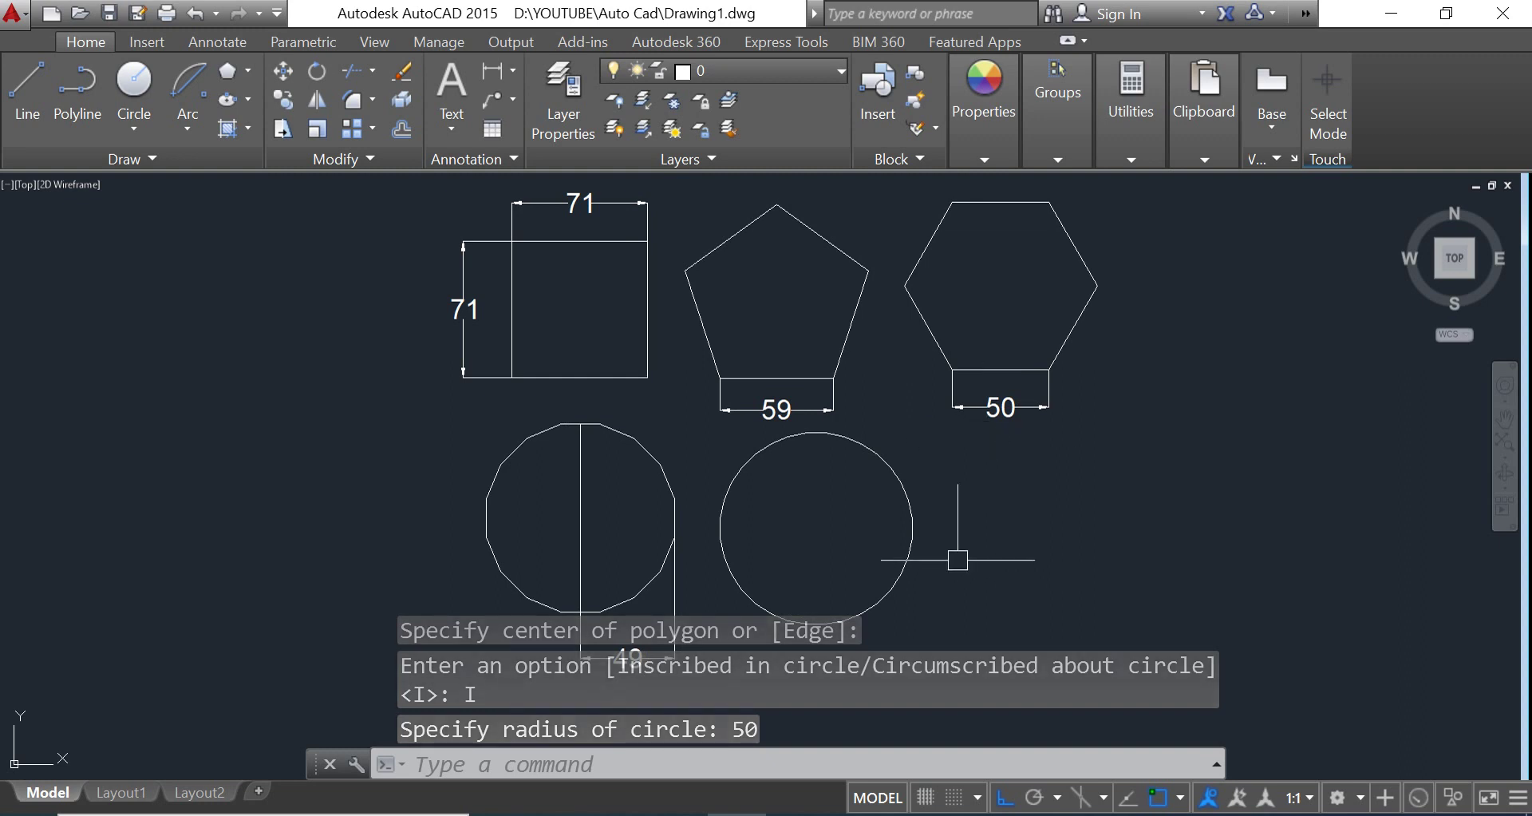
Step: Draw a vertical centre line through the 32-sided polygon from bottom to top
{"action": "left_click", "coordinate": [28, 92]}
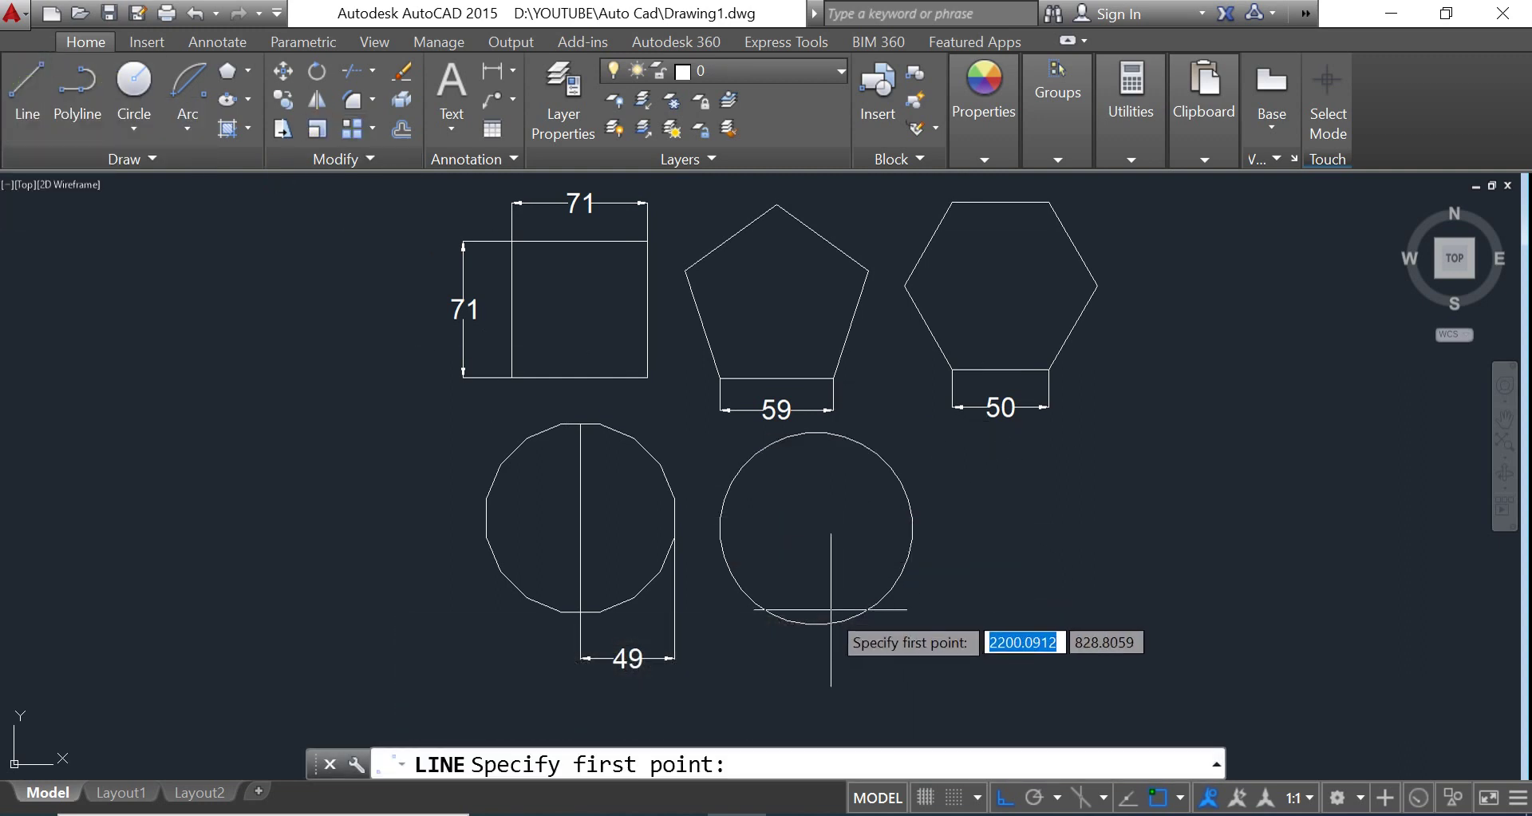
{"action": "left_click", "coordinate": [812, 628]}
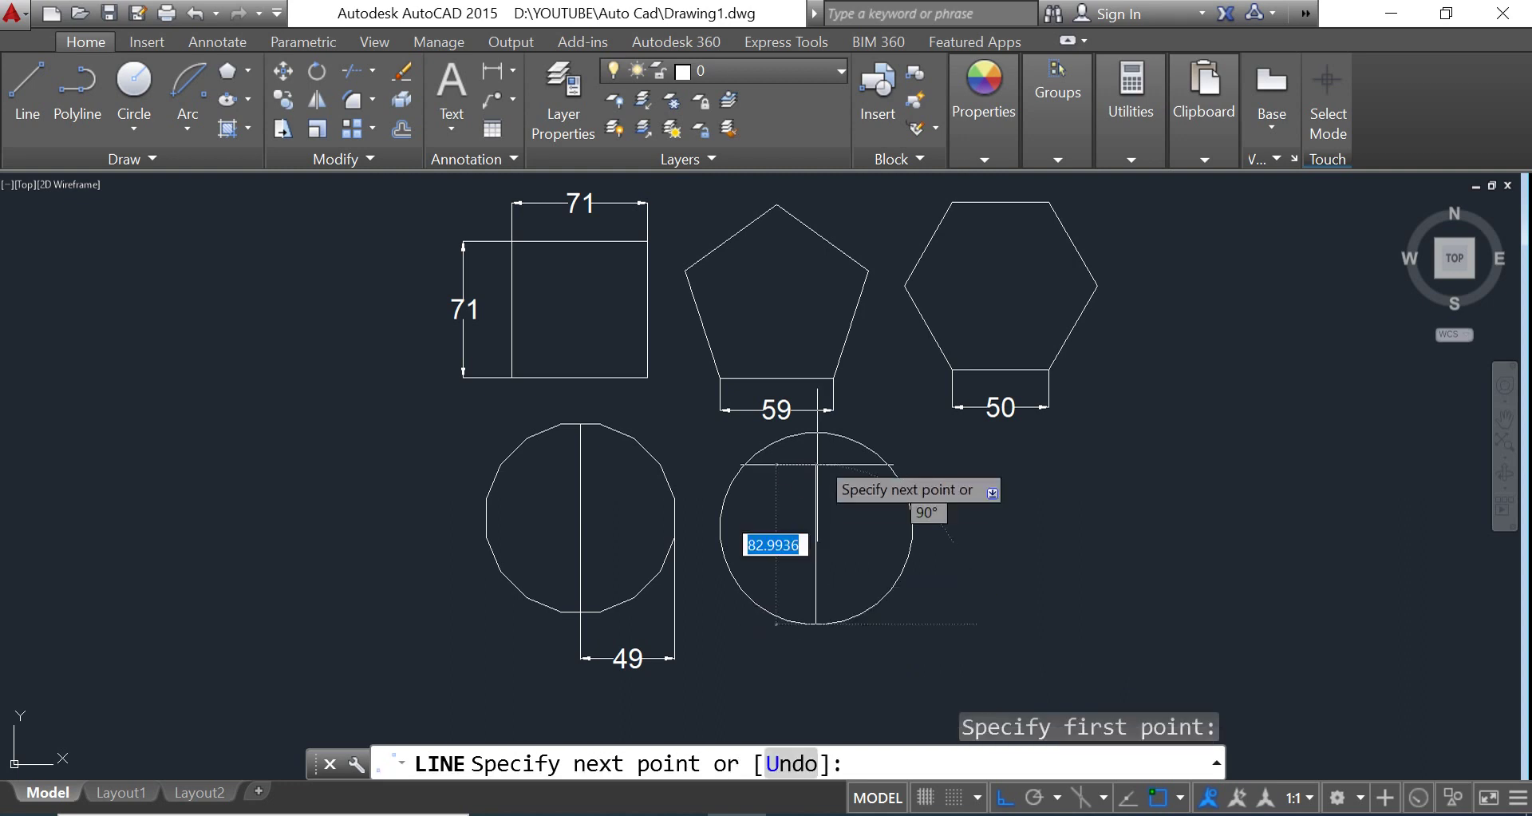
{"action": "left_click", "coordinate": [816, 432]}
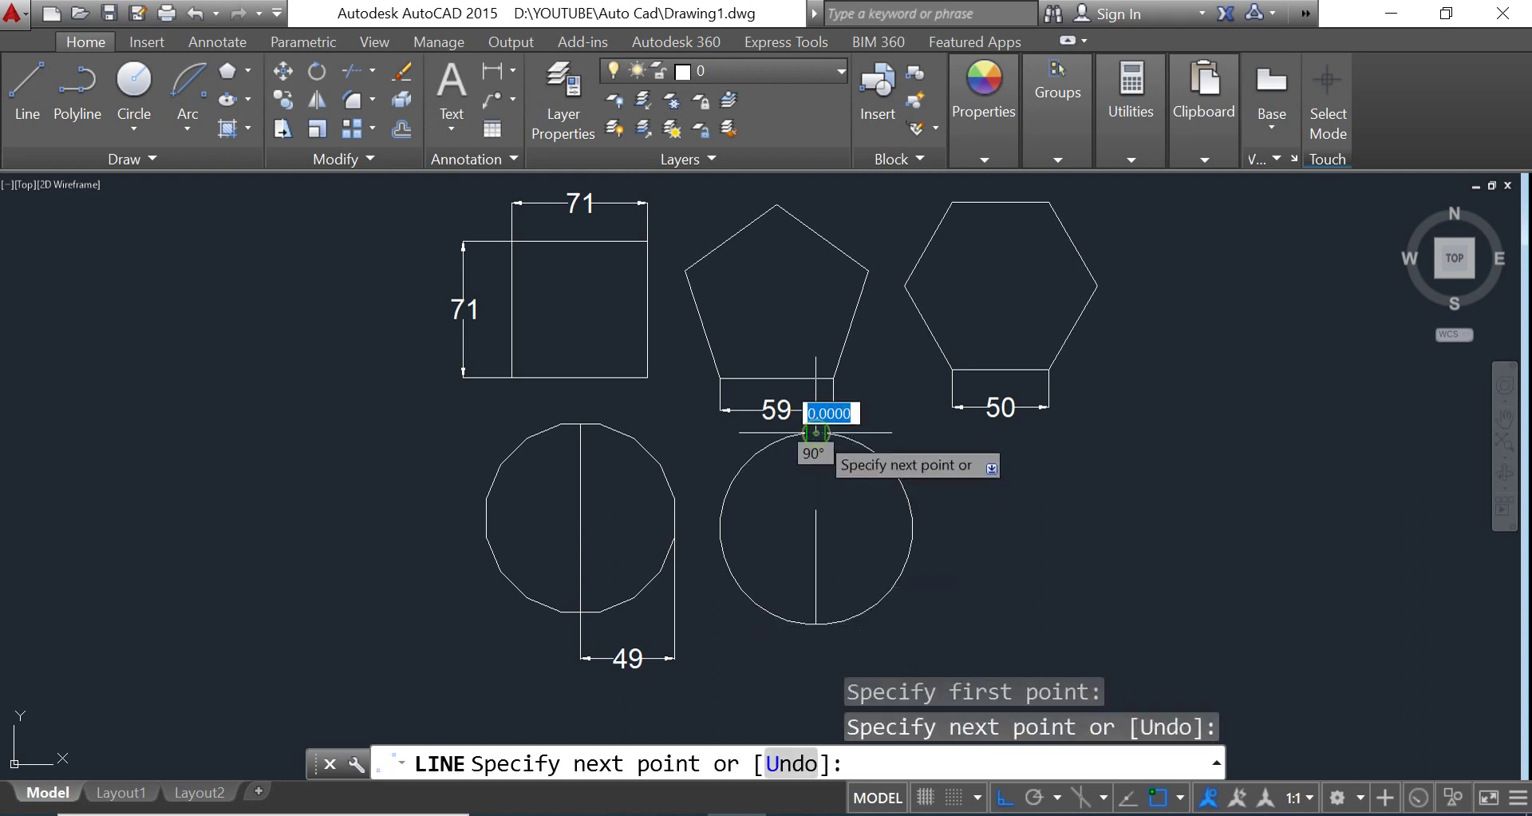
{"action": "key", "text": "Return"}
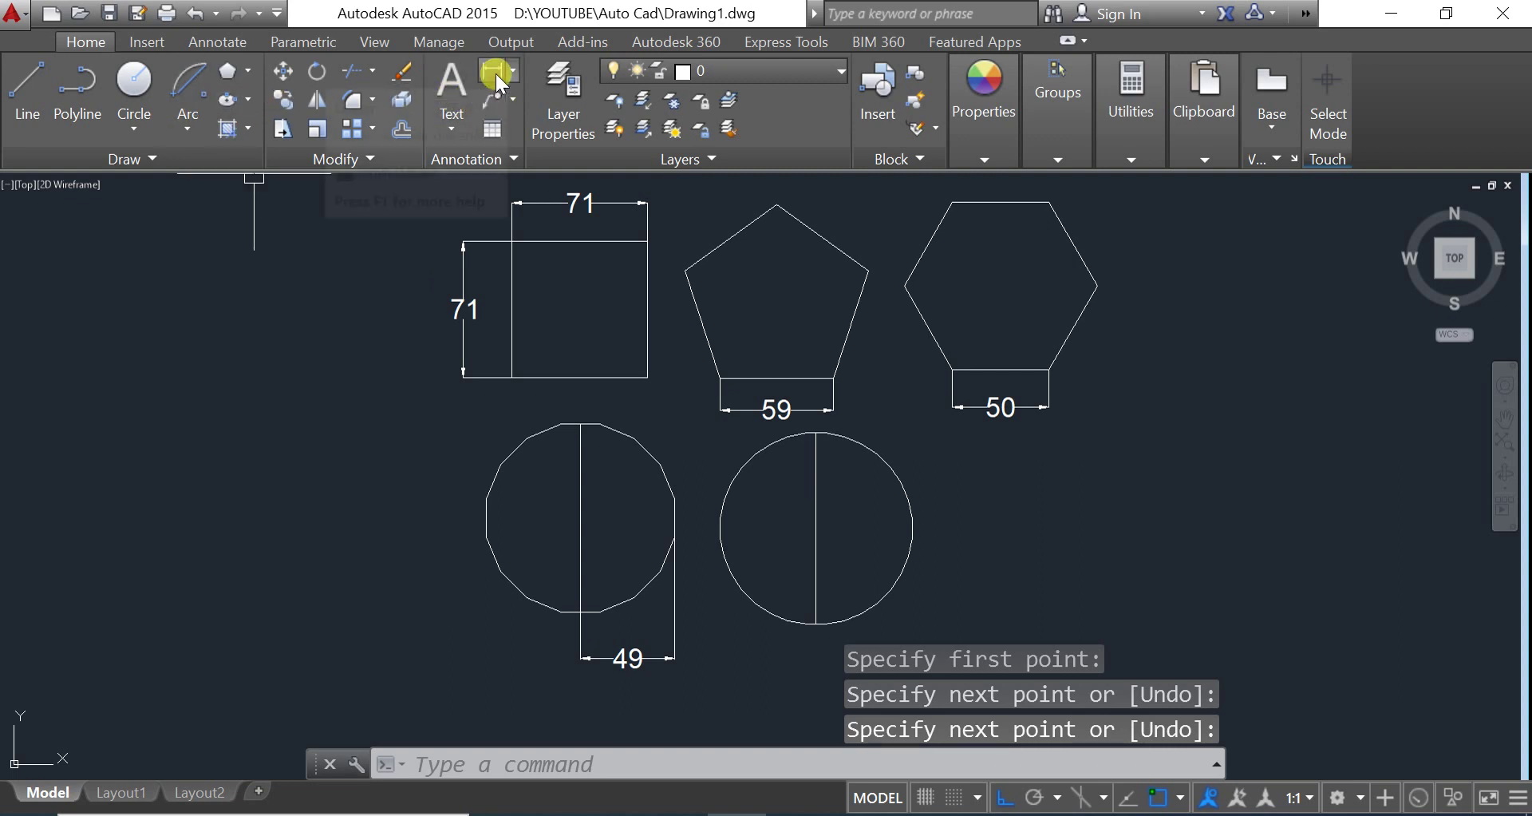
Step: Add a 50 linear dimension below it, from the centre line to the right edge
{"action": "left_click", "coordinate": [498, 80]}
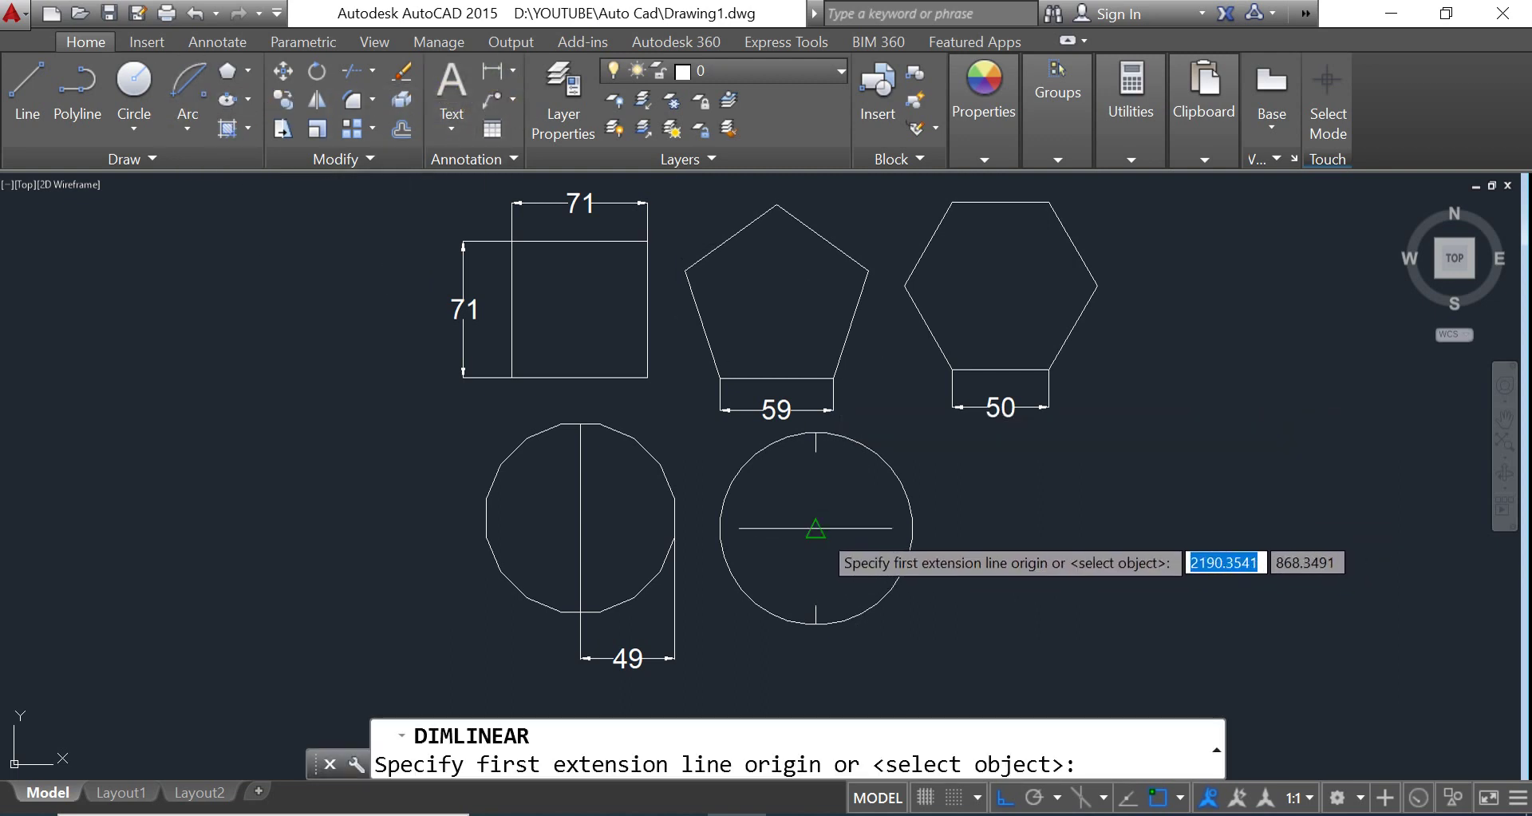
{"action": "left_click", "coordinate": [815, 528]}
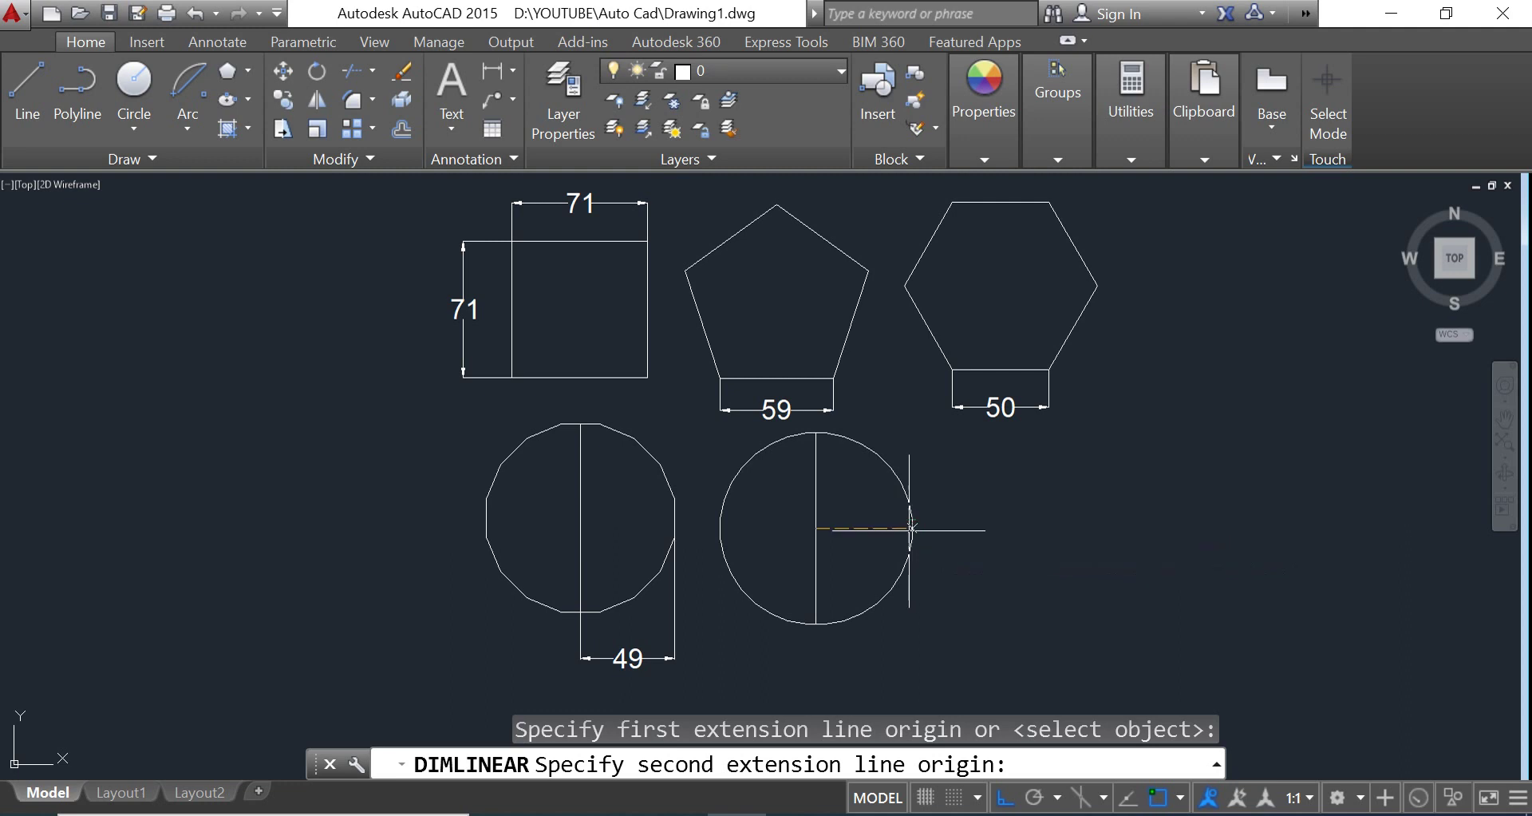
{"action": "scroll", "coordinate": [910, 528], "scroll_direction": "up", "scroll_amount": 4}
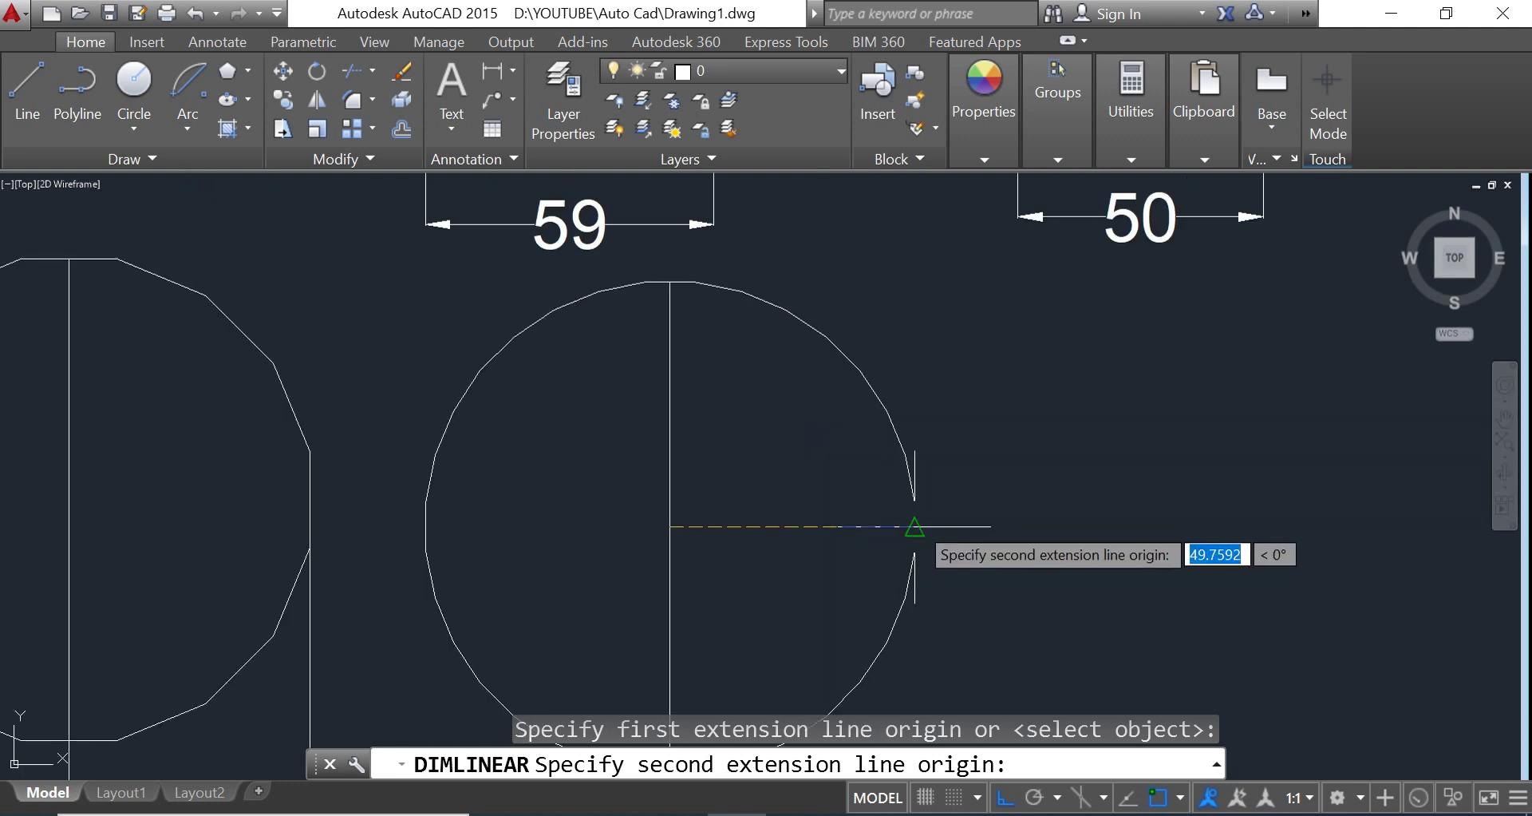
{"action": "left_click", "coordinate": [914, 527]}
{"action": "middle_click_drag", "start_coordinate": [918, 535], "coordinate": [952, 270]}
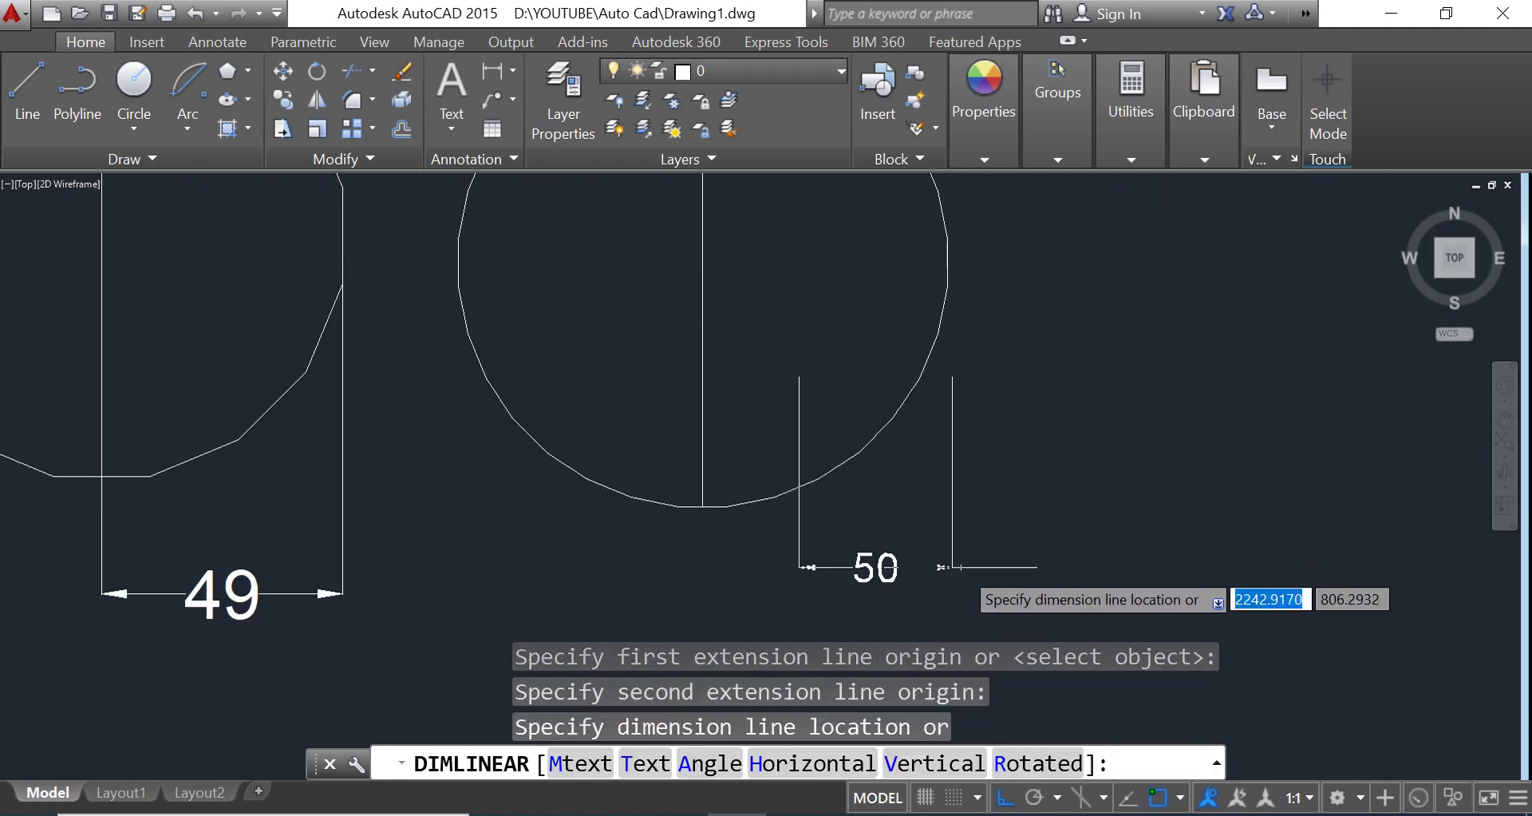
{"action": "scroll", "coordinate": [954, 568], "scroll_direction": "down", "scroll_amount": 3}
{"action": "left_click", "coordinate": [969, 596]}
{"action": "middle_click_drag", "start_coordinate": [1106, 466], "coordinate": [1117, 509]}
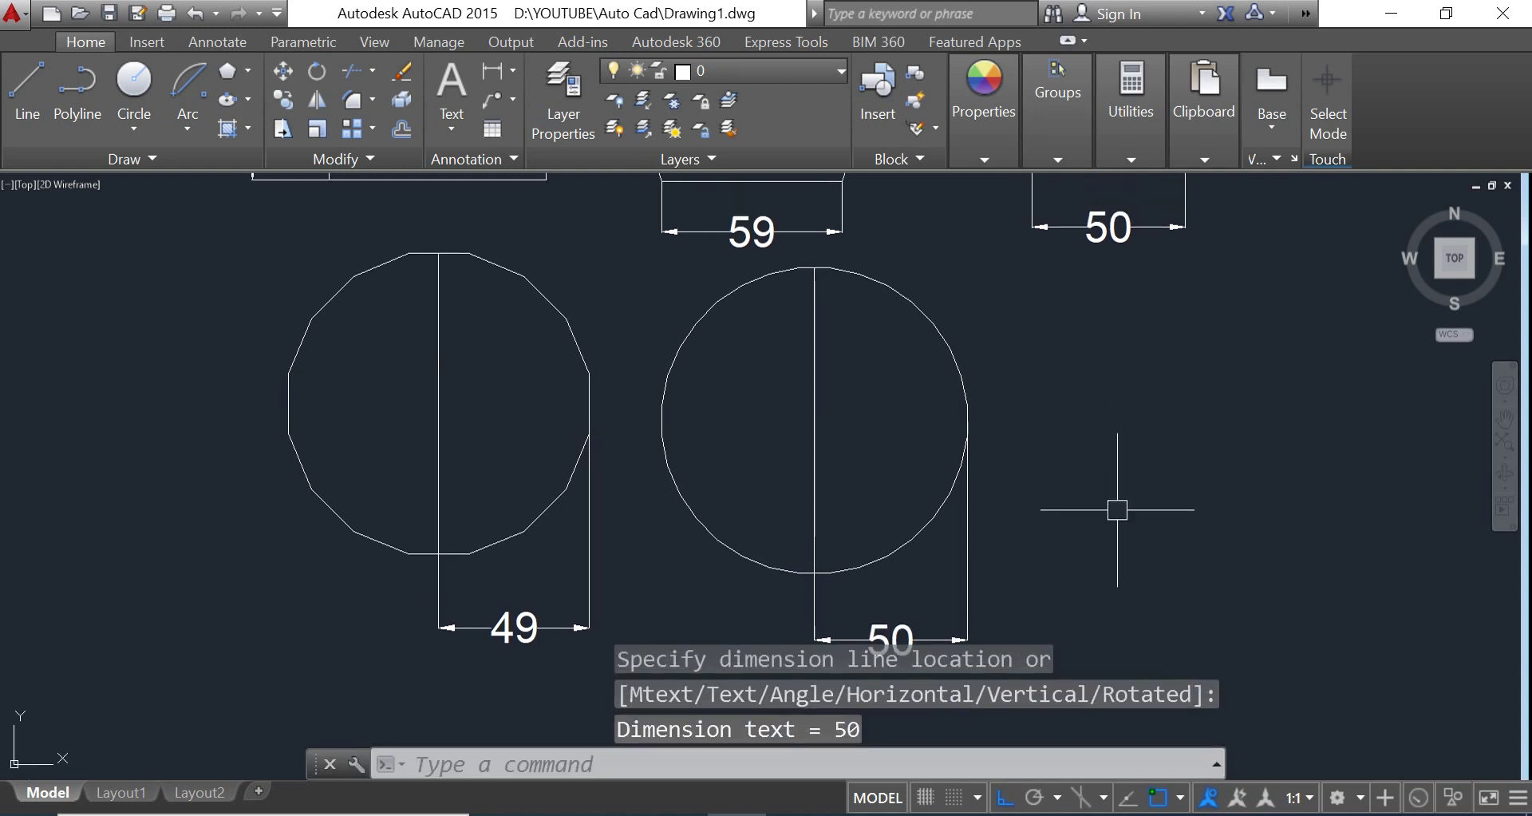
{"action": "left_click", "coordinate": [898, 348]}
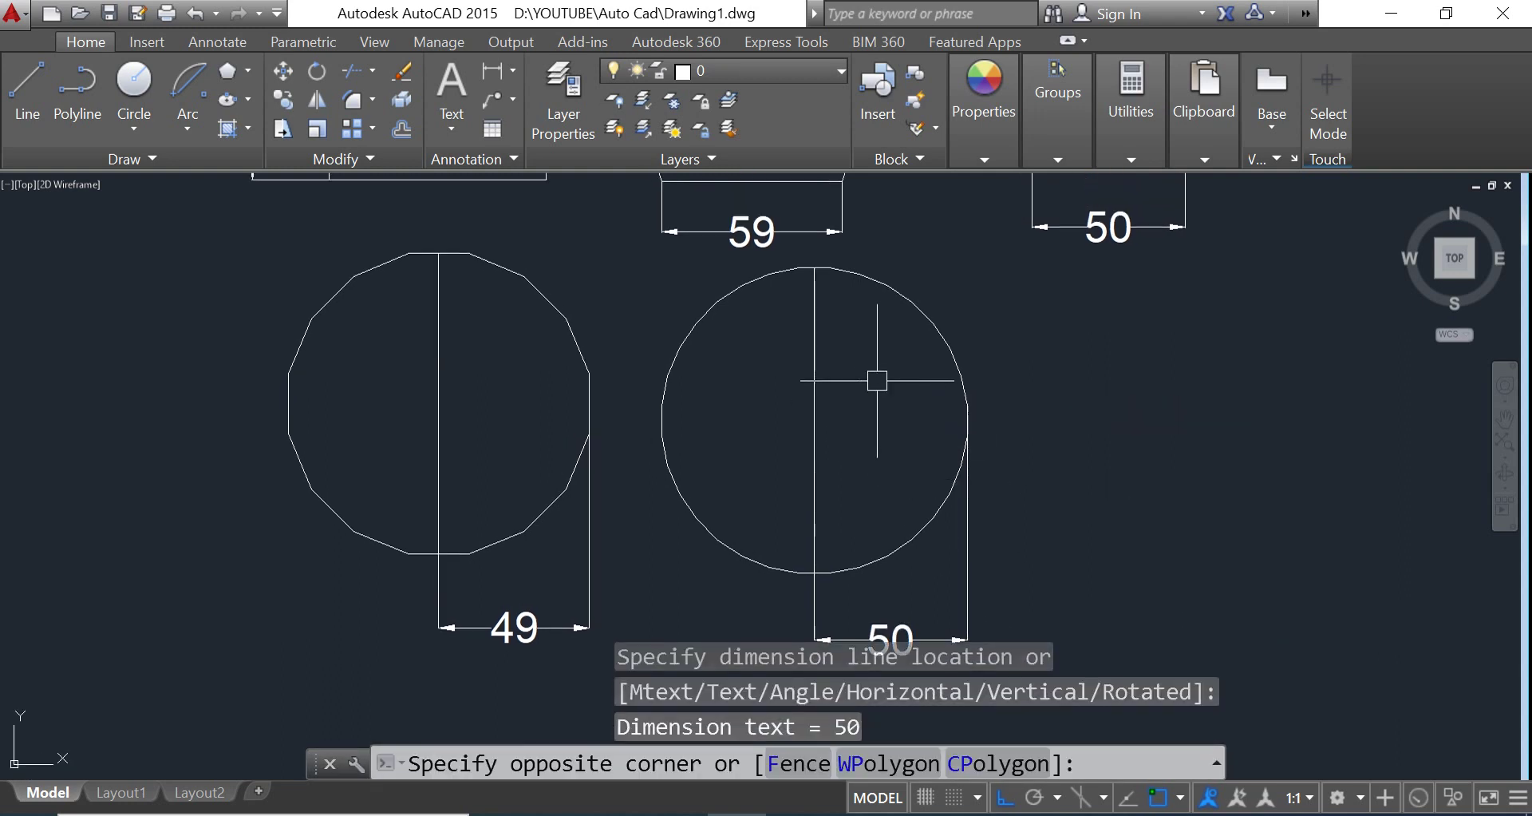
{"action": "scroll", "coordinate": [973, 507], "scroll_direction": "down", "scroll_amount": 2}
{"action": "left_click", "coordinate": [968, 582]}
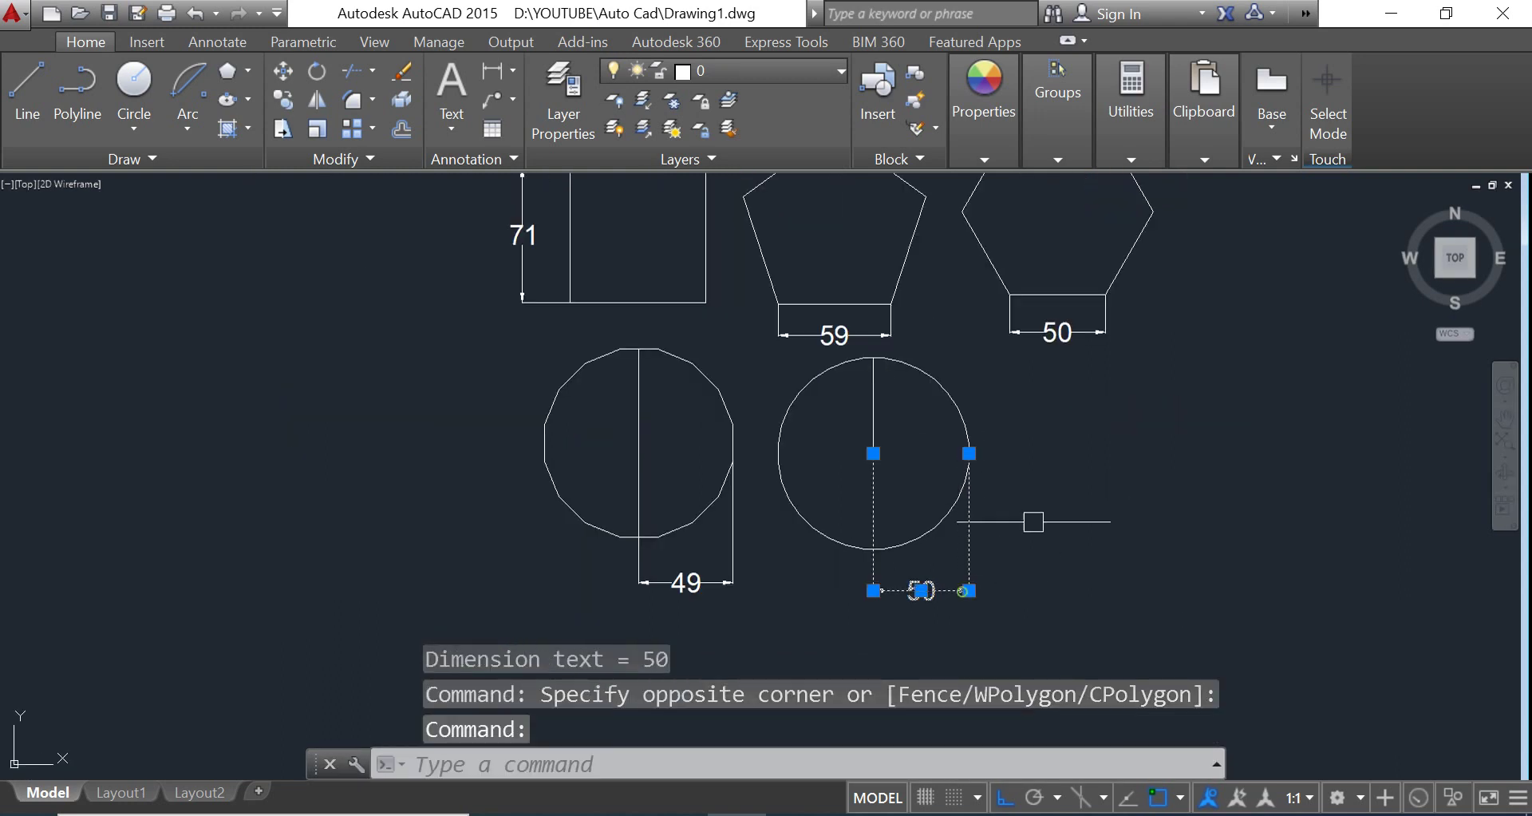
Step: Select the 50, 59, 49 and both 71 dimensions and change their colour to Yellow
{"action": "left_click", "coordinate": [1062, 332]}
{"action": "left_click", "coordinate": [858, 336]}
{"action": "left_click", "coordinate": [721, 576]}
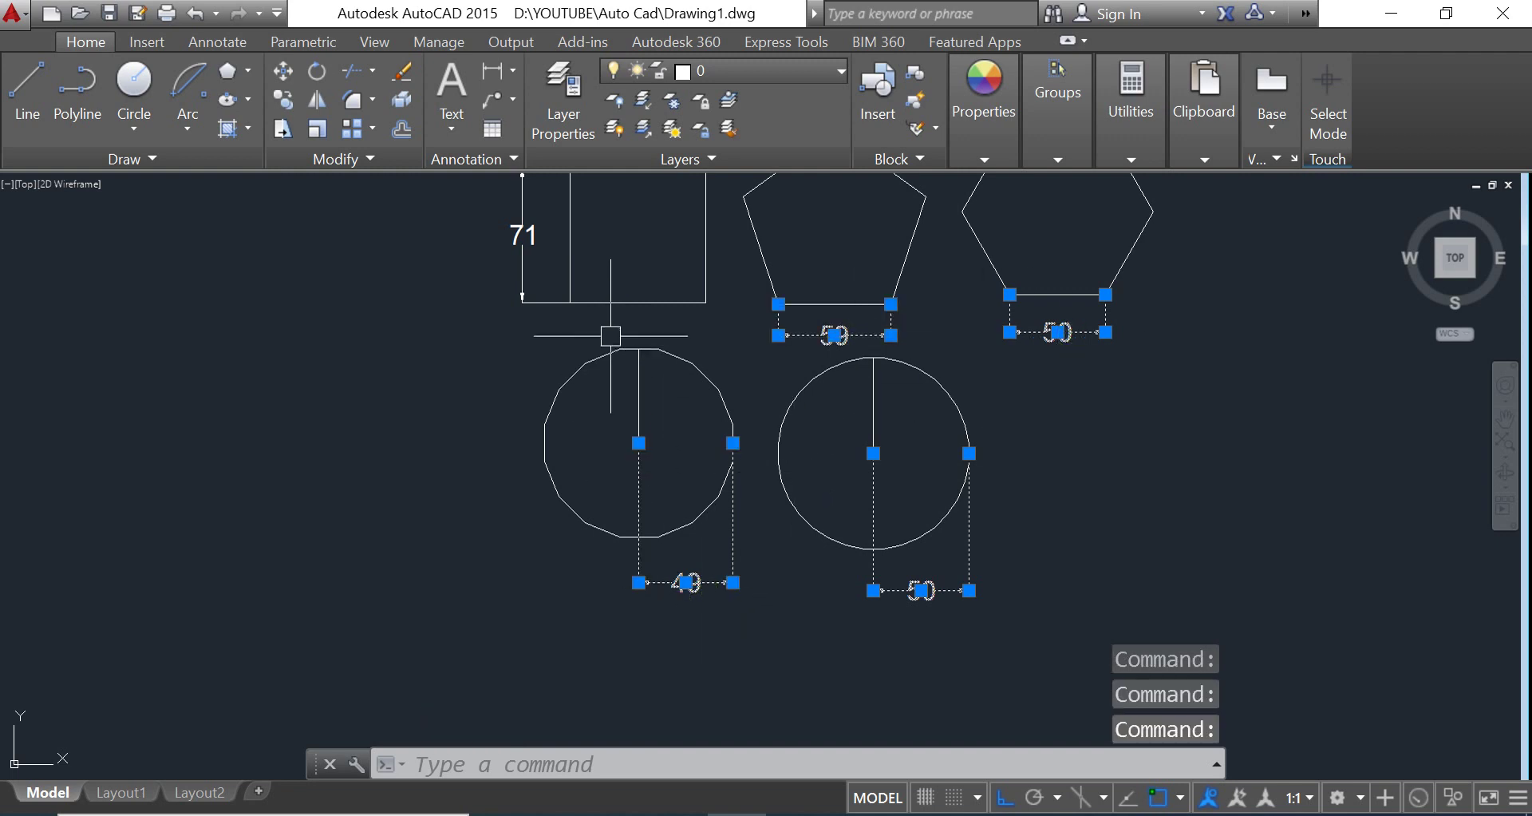
{"action": "left_click", "coordinate": [519, 279]}
{"action": "middle_click_drag", "start_coordinate": [519, 278], "coordinate": [483, 476]}
{"action": "left_click", "coordinate": [606, 326]}
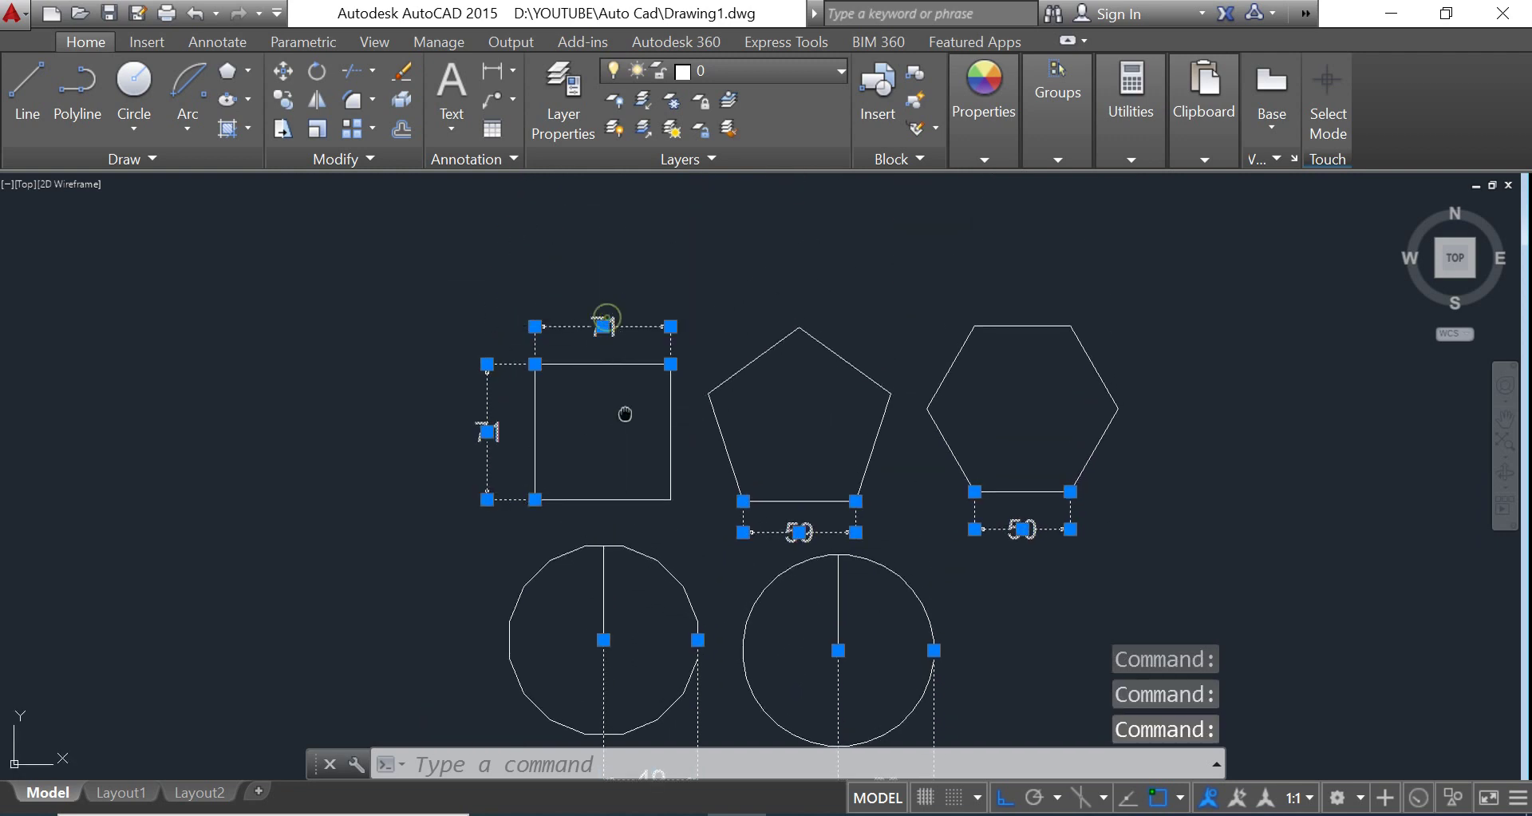
{"action": "middle_click_drag", "start_coordinate": [622, 411], "coordinate": [631, 312]}
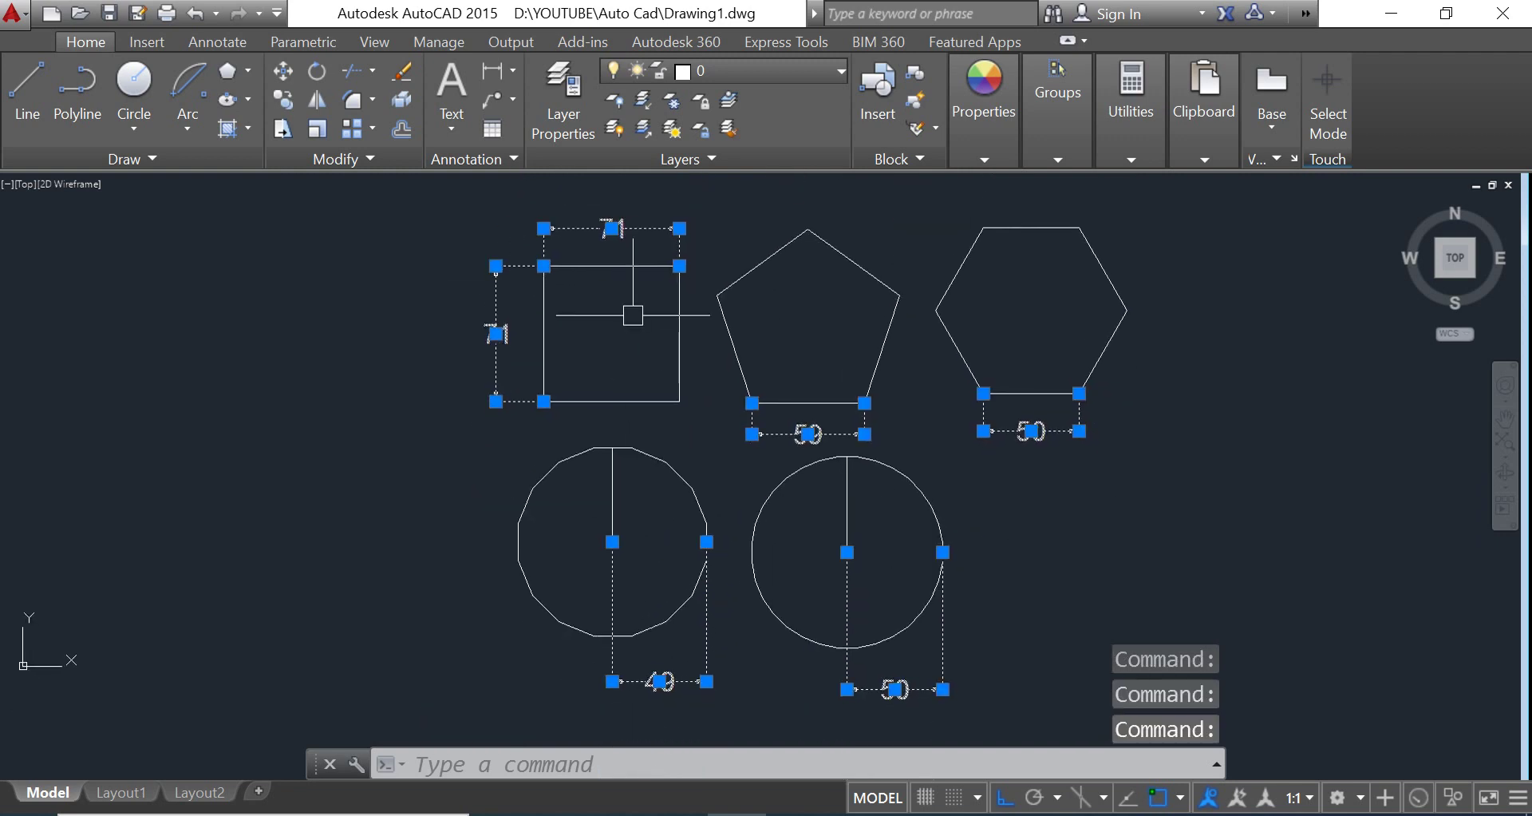
{"action": "left_click", "coordinate": [981, 120]}
{"action": "left_click", "coordinate": [943, 191]}
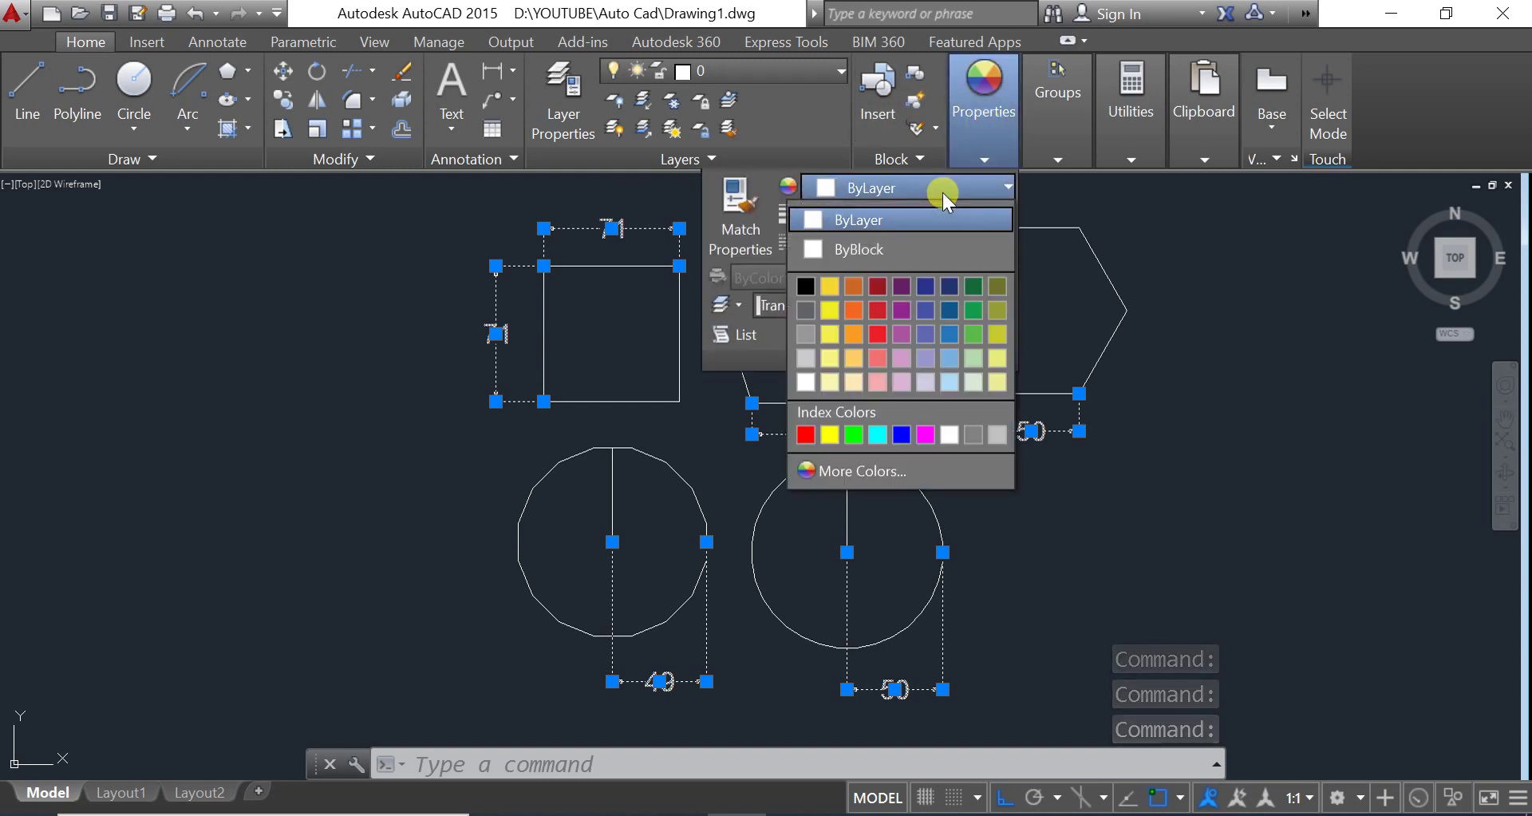
{"action": "left_click", "coordinate": [830, 434]}
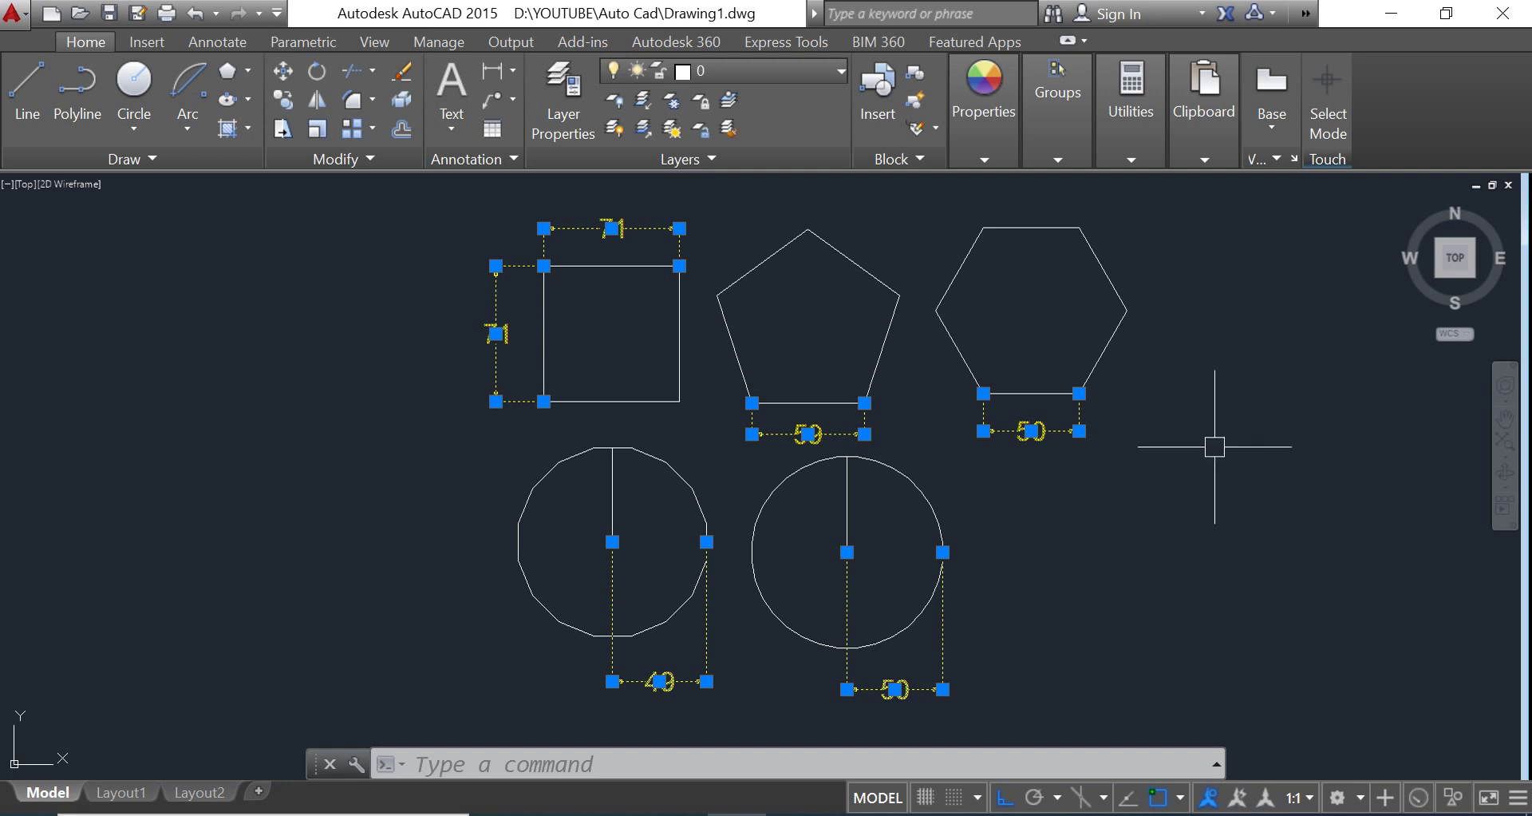
{"action": "key", "text": "Escape"}
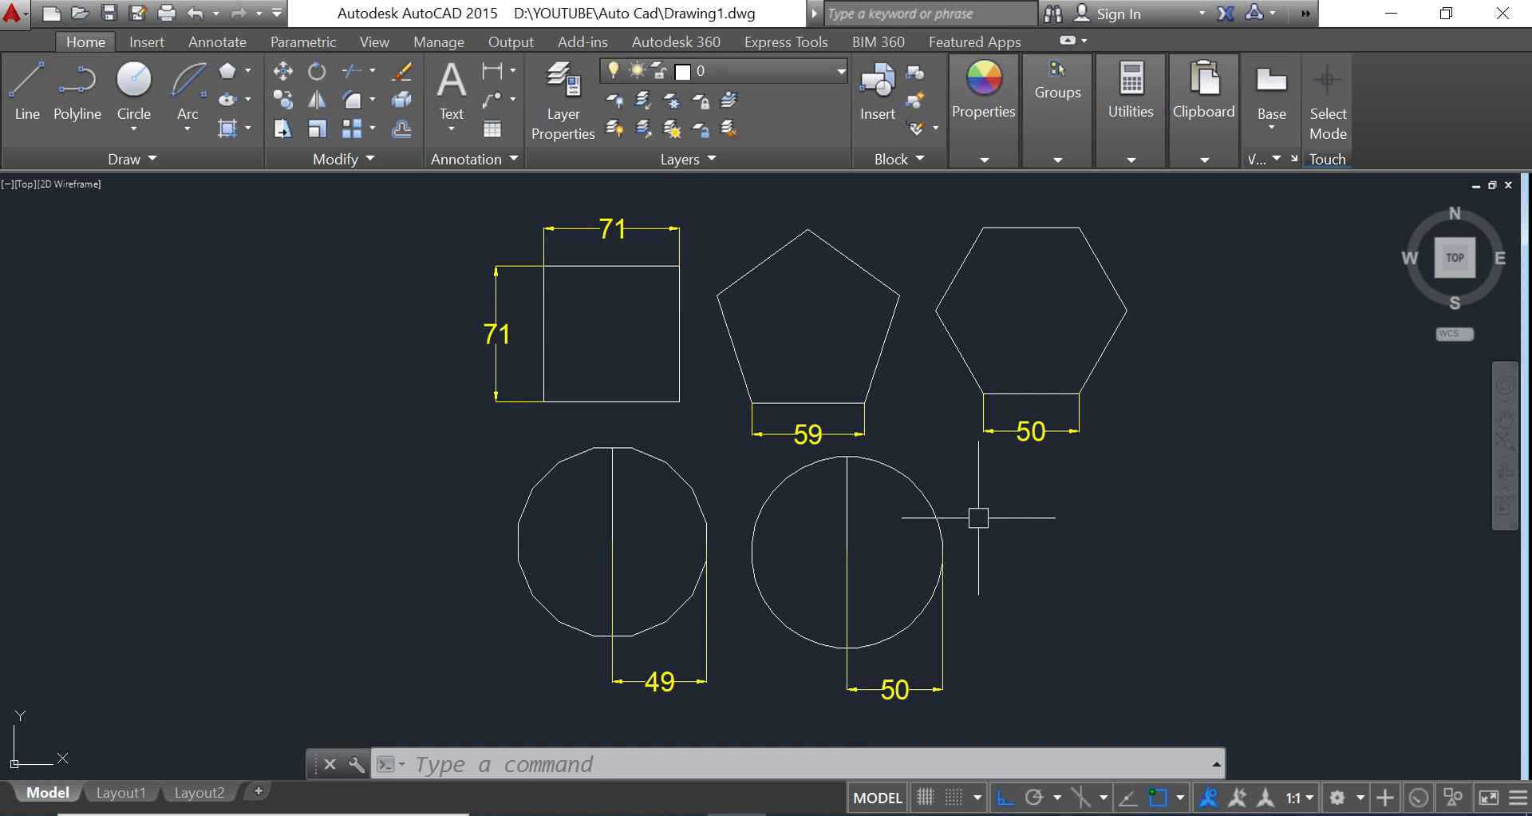
Step: Use PEDIT on the 32-sided polygon to set its polyline width to 3
{"action": "left_click", "coordinate": [929, 488]}
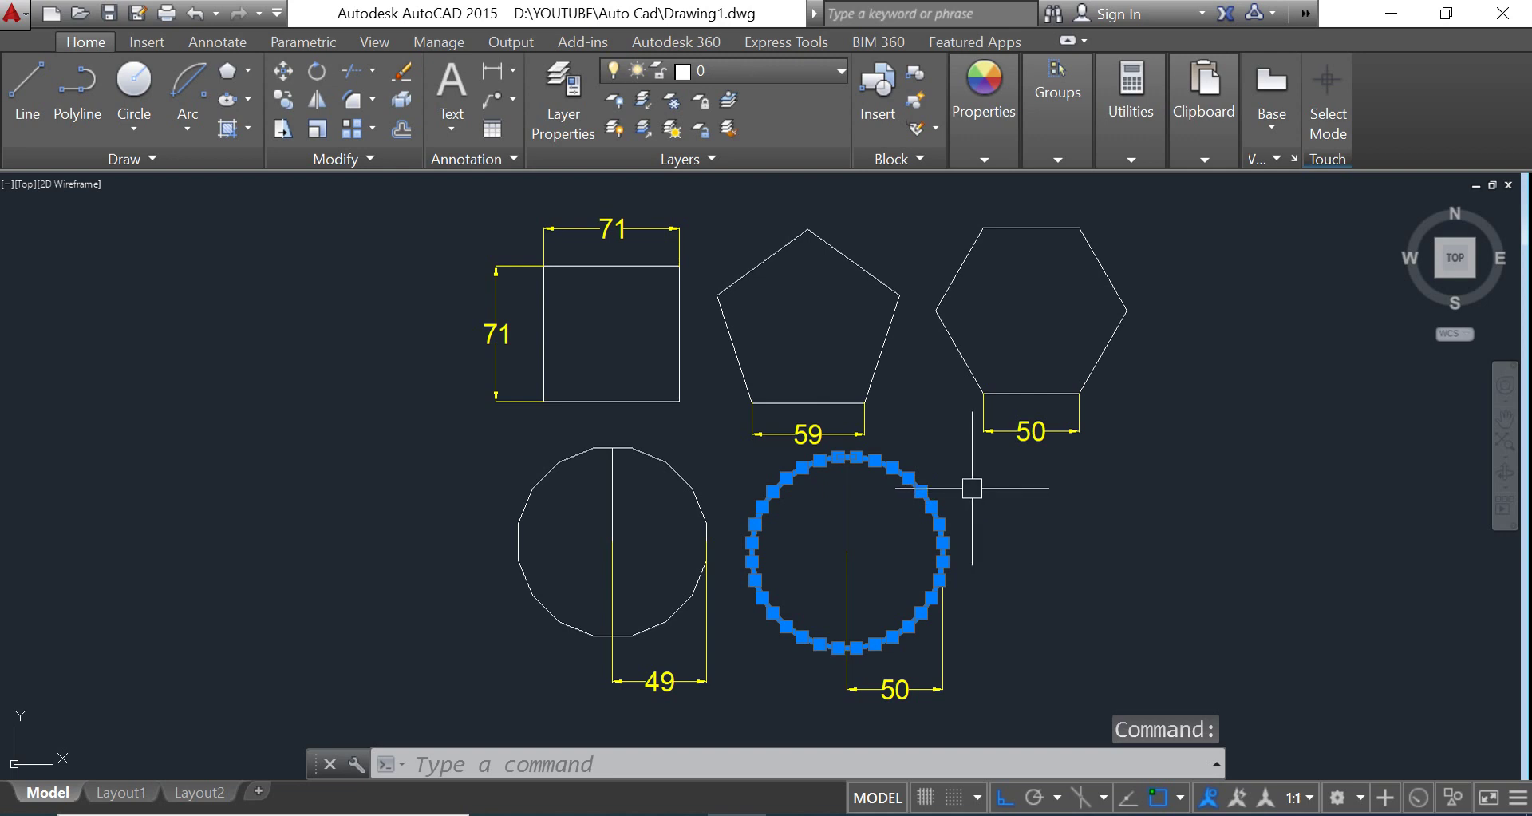
{"action": "type", "text": "pe"}
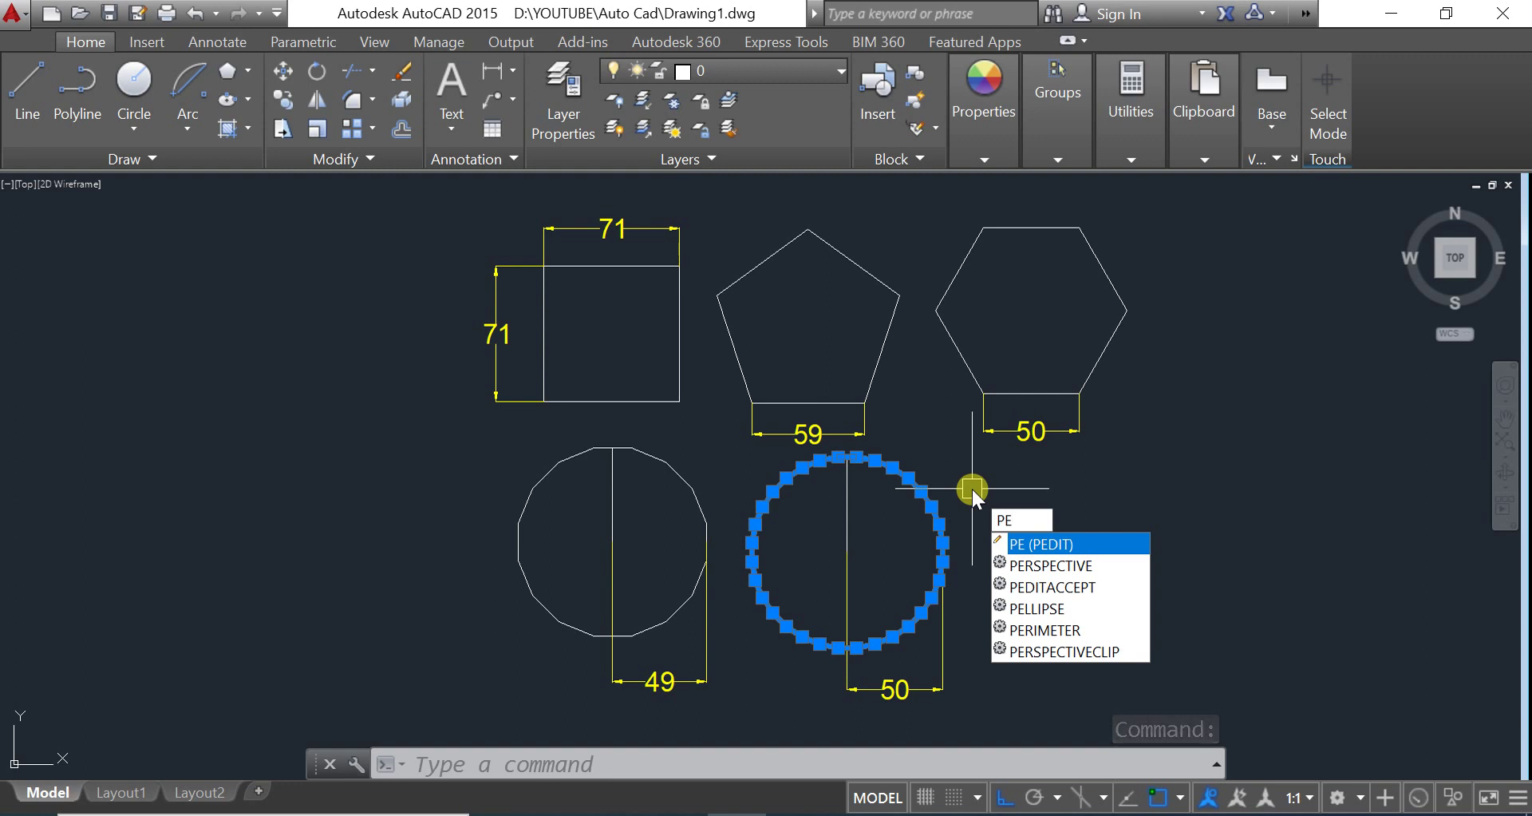
{"action": "key", "text": "Return"}
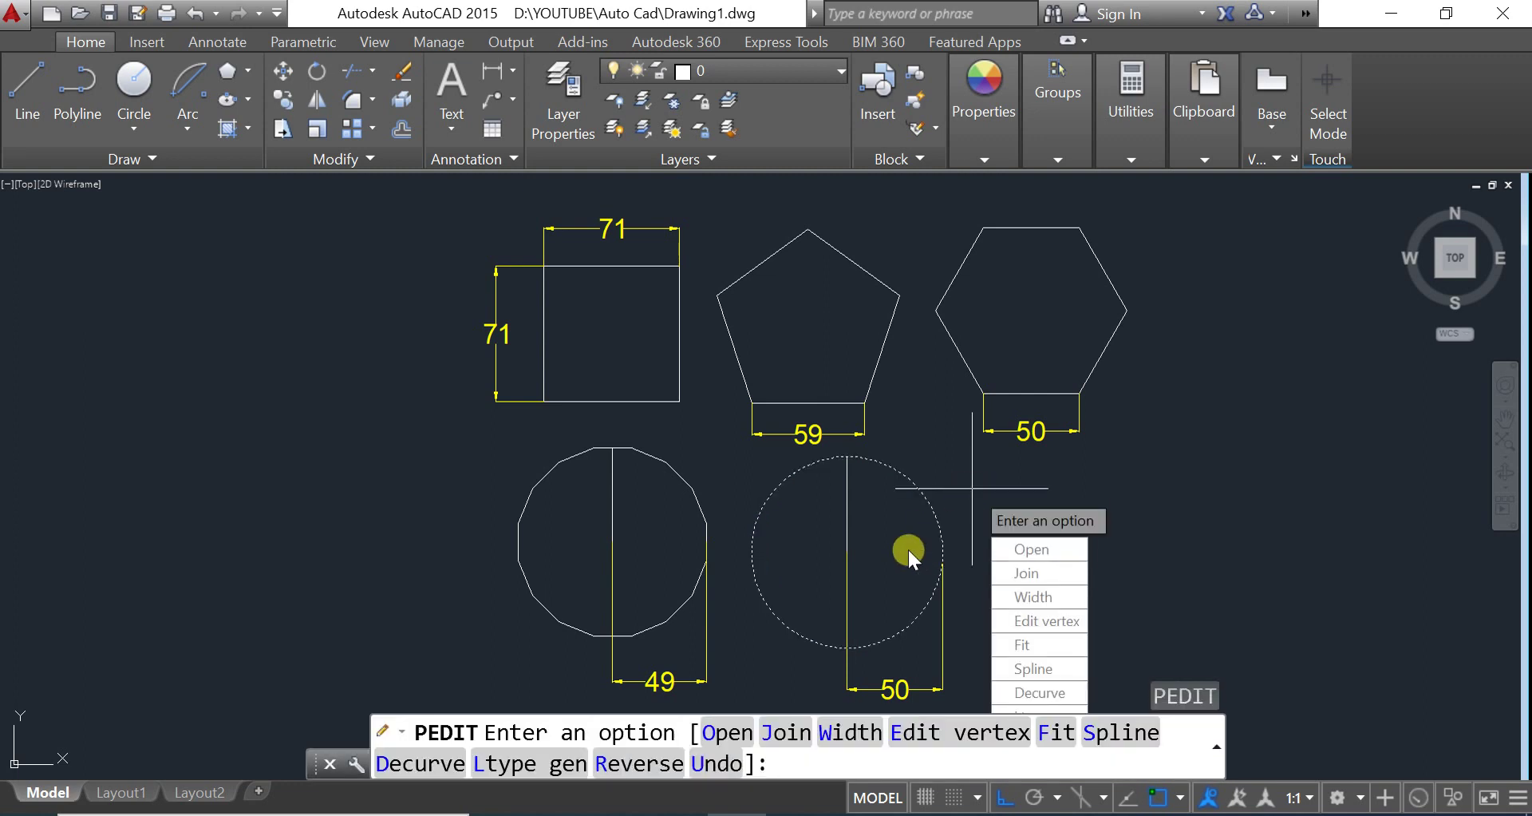
{"action": "left_click", "coordinate": [1035, 599]}
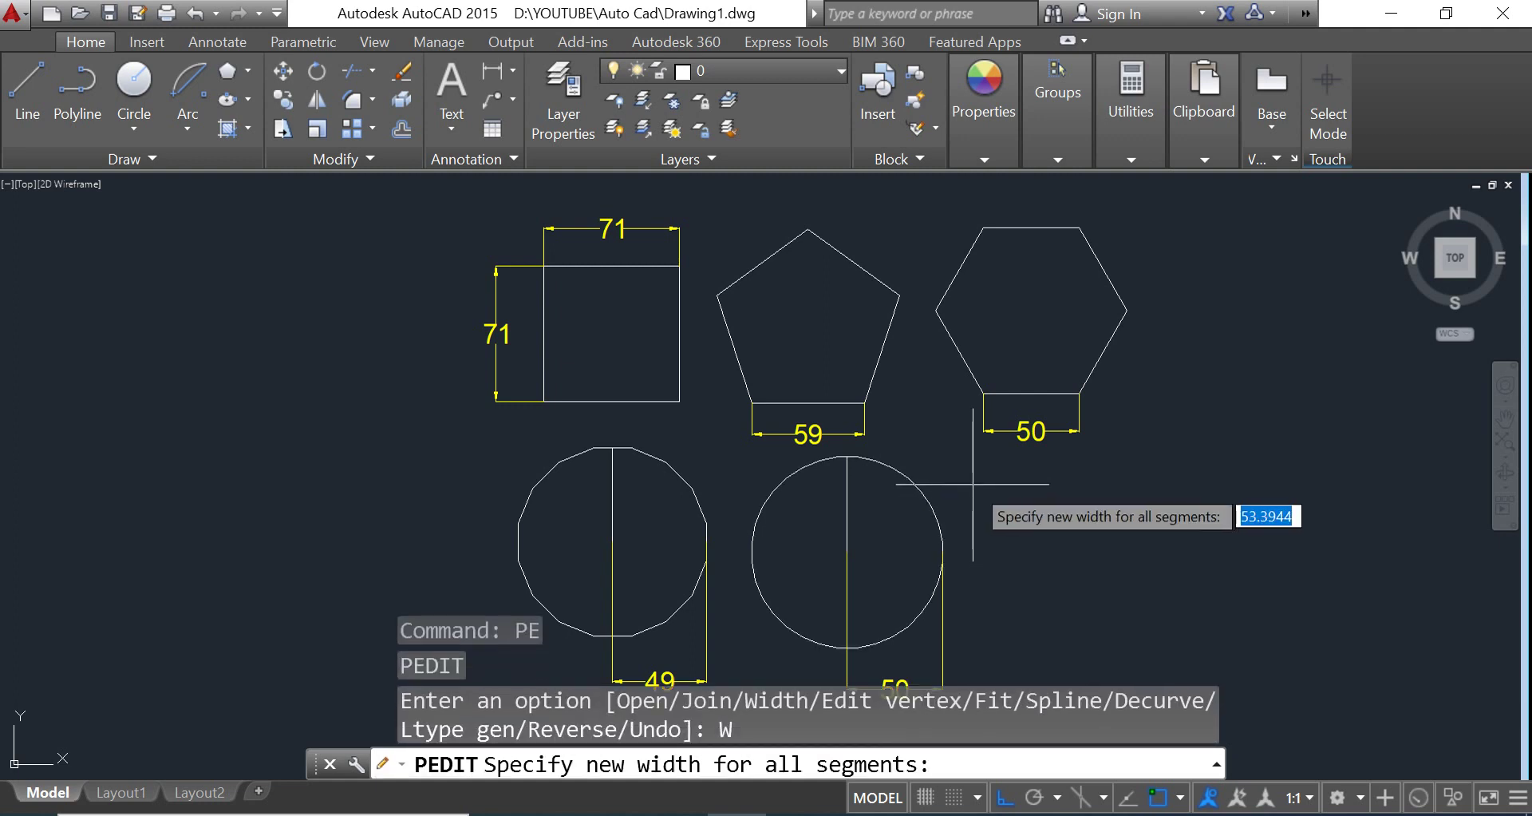
{"action": "key", "text": "Return"}
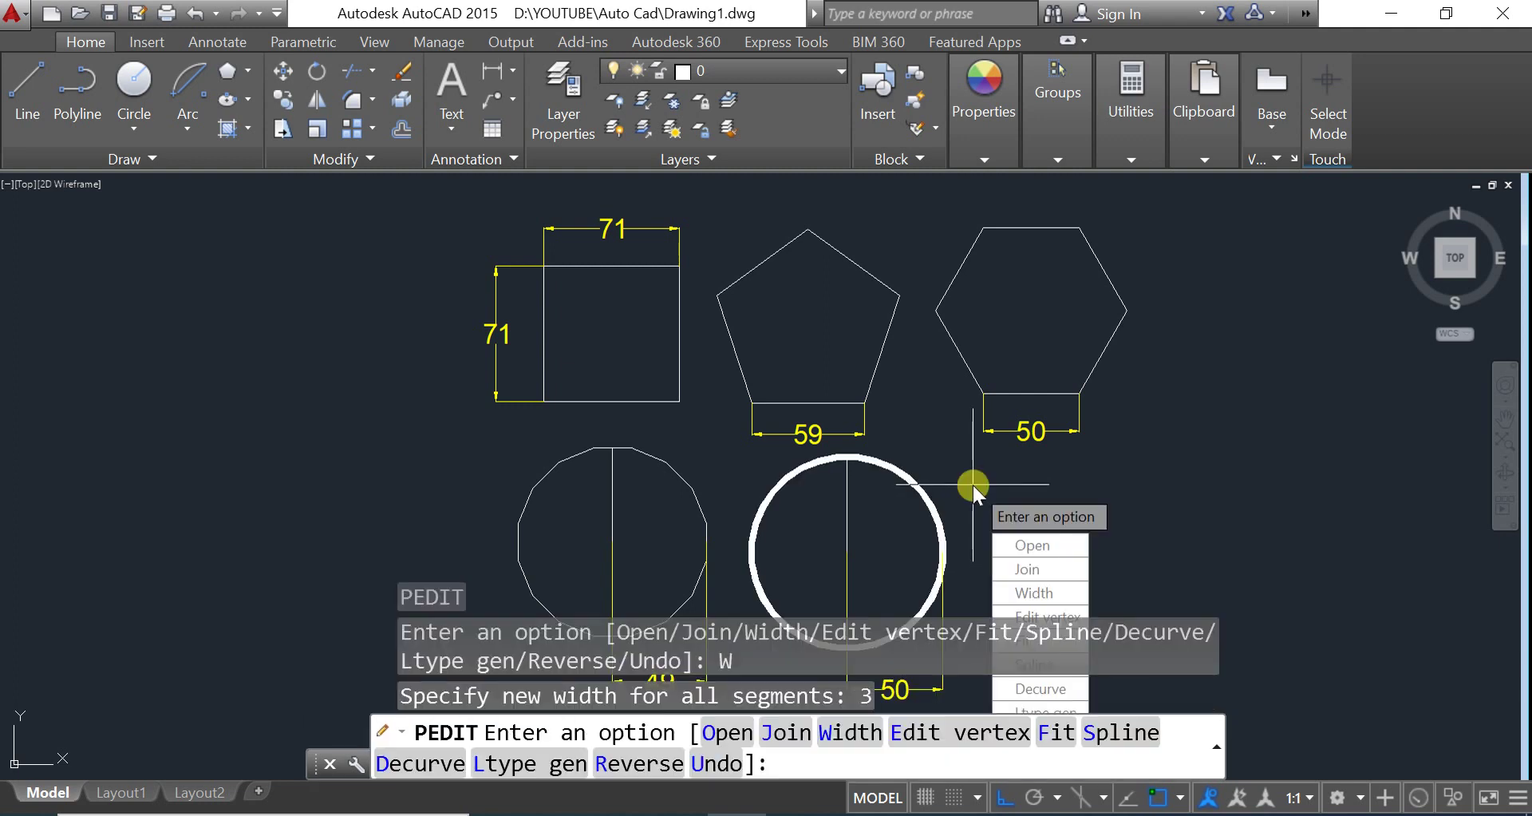
{"action": "key", "text": "Escape"}
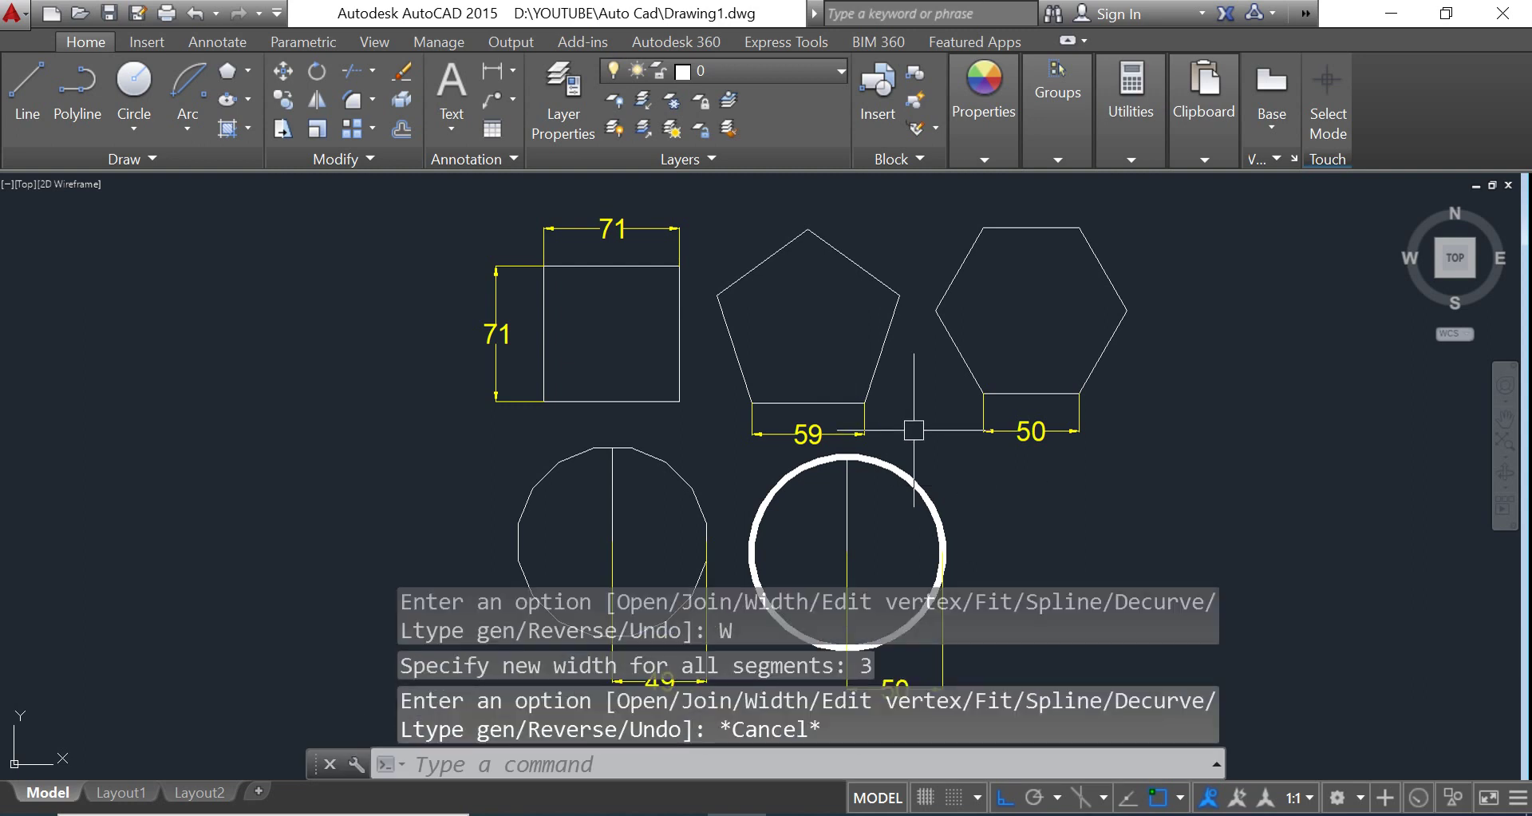
{"action": "middle_click_drag", "start_coordinate": [952, 493], "coordinate": [951, 478]}
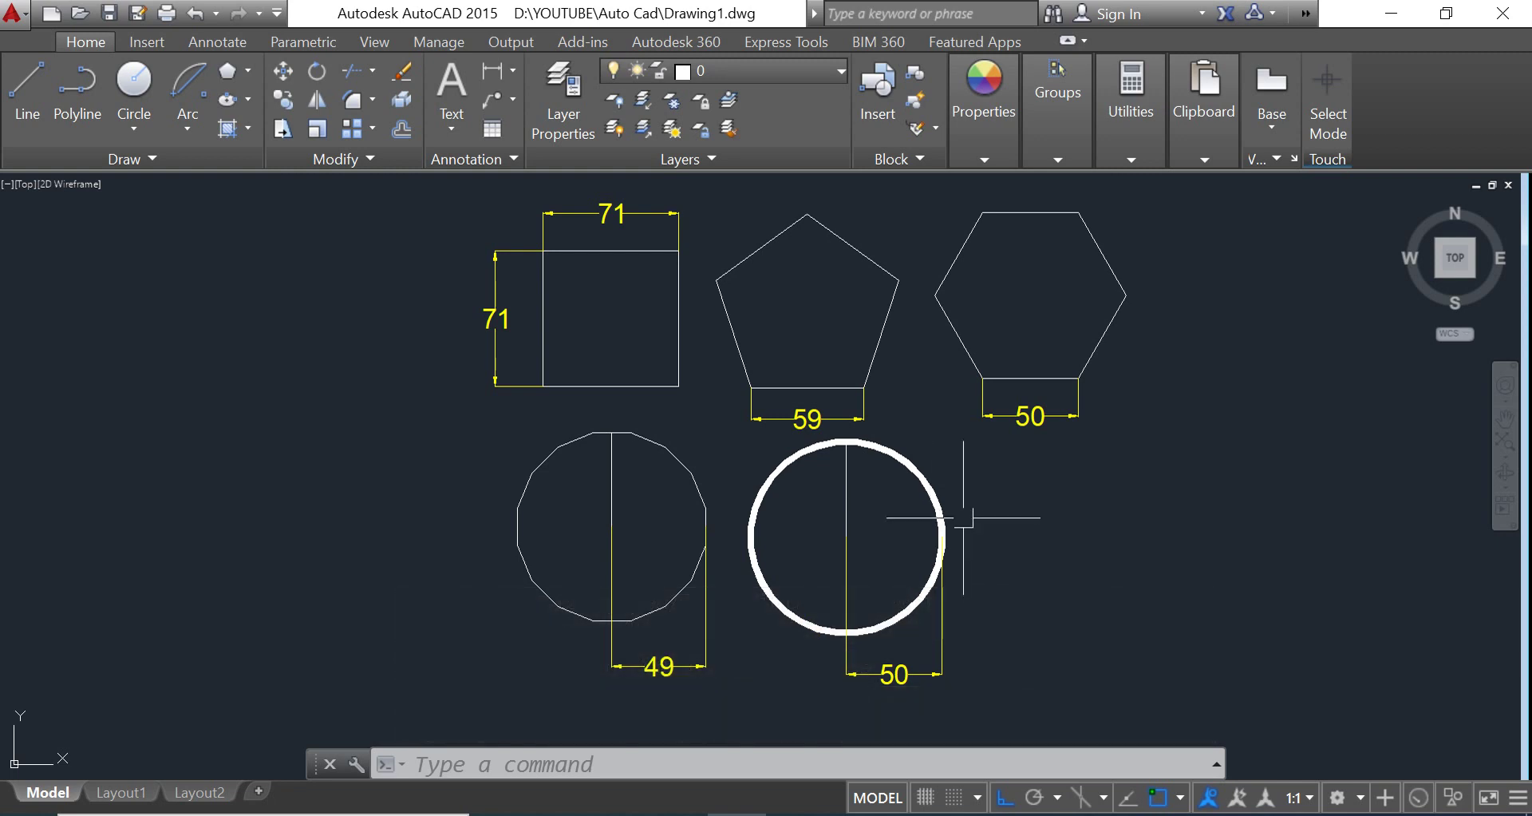
{"action": "mouse_move", "coordinate": [930, 539]}
Step: Use PEDIT on the 16-sided polygon to set its polyline width to 3
{"action": "left_click", "coordinate": [678, 452]}
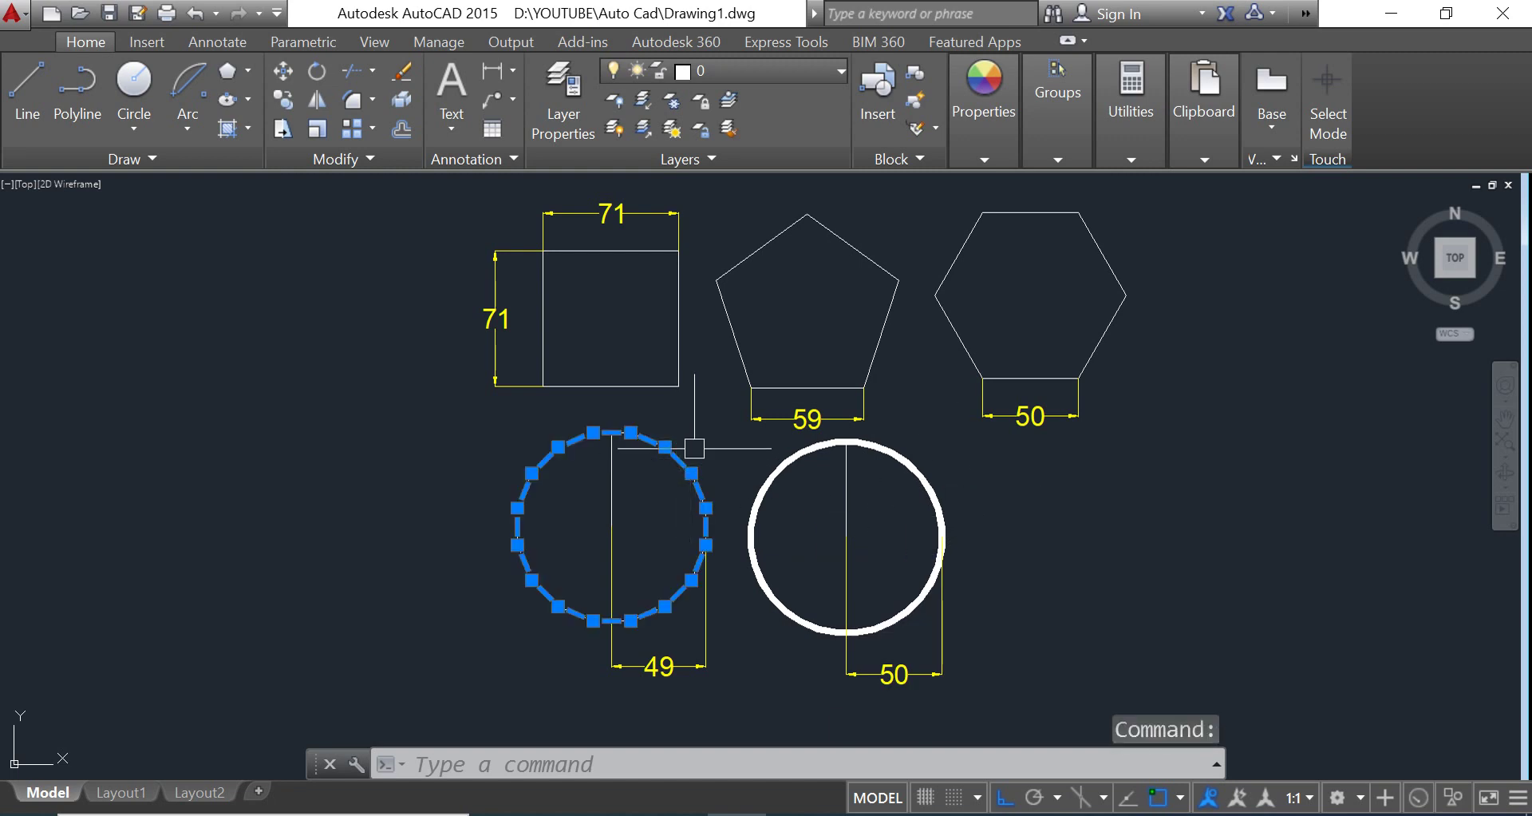
{"action": "left_click", "coordinate": [703, 419]}
{"action": "type", "text": "p"}
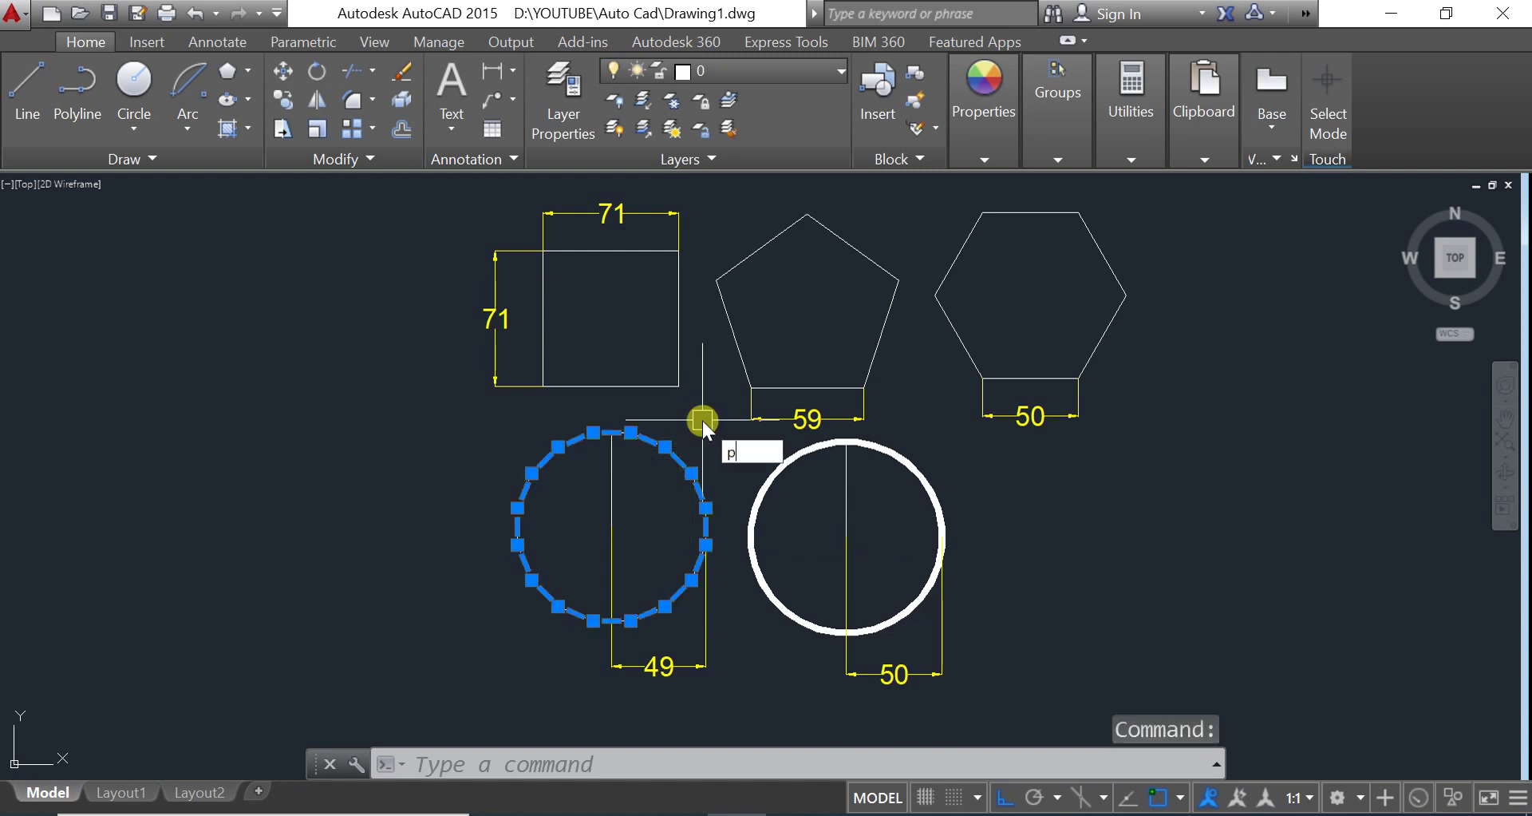
{"action": "type", "text": "e"}
{"action": "key", "text": "Return"}
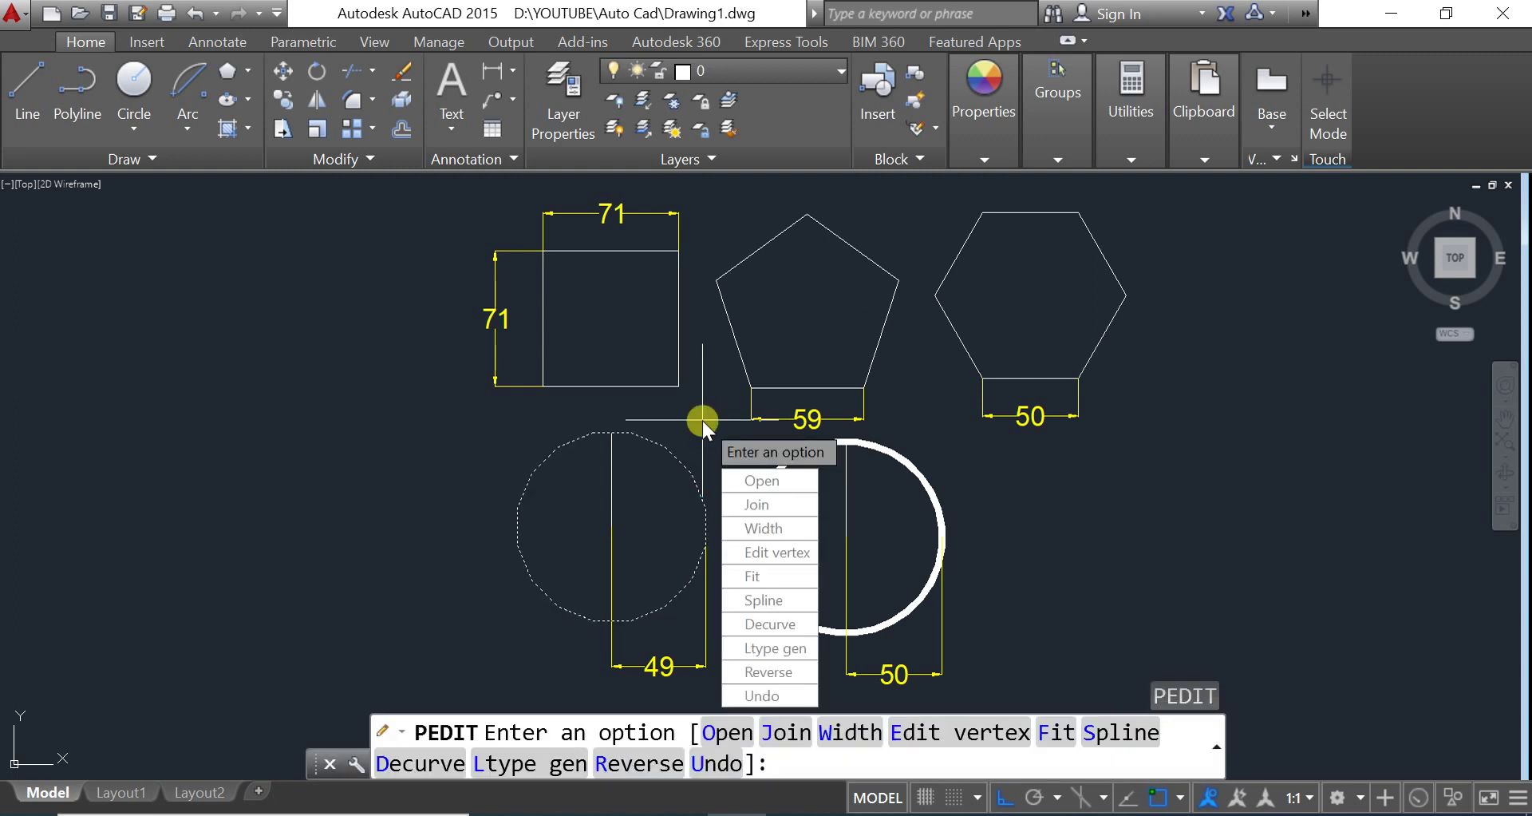
{"action": "left_click", "coordinate": [763, 528]}
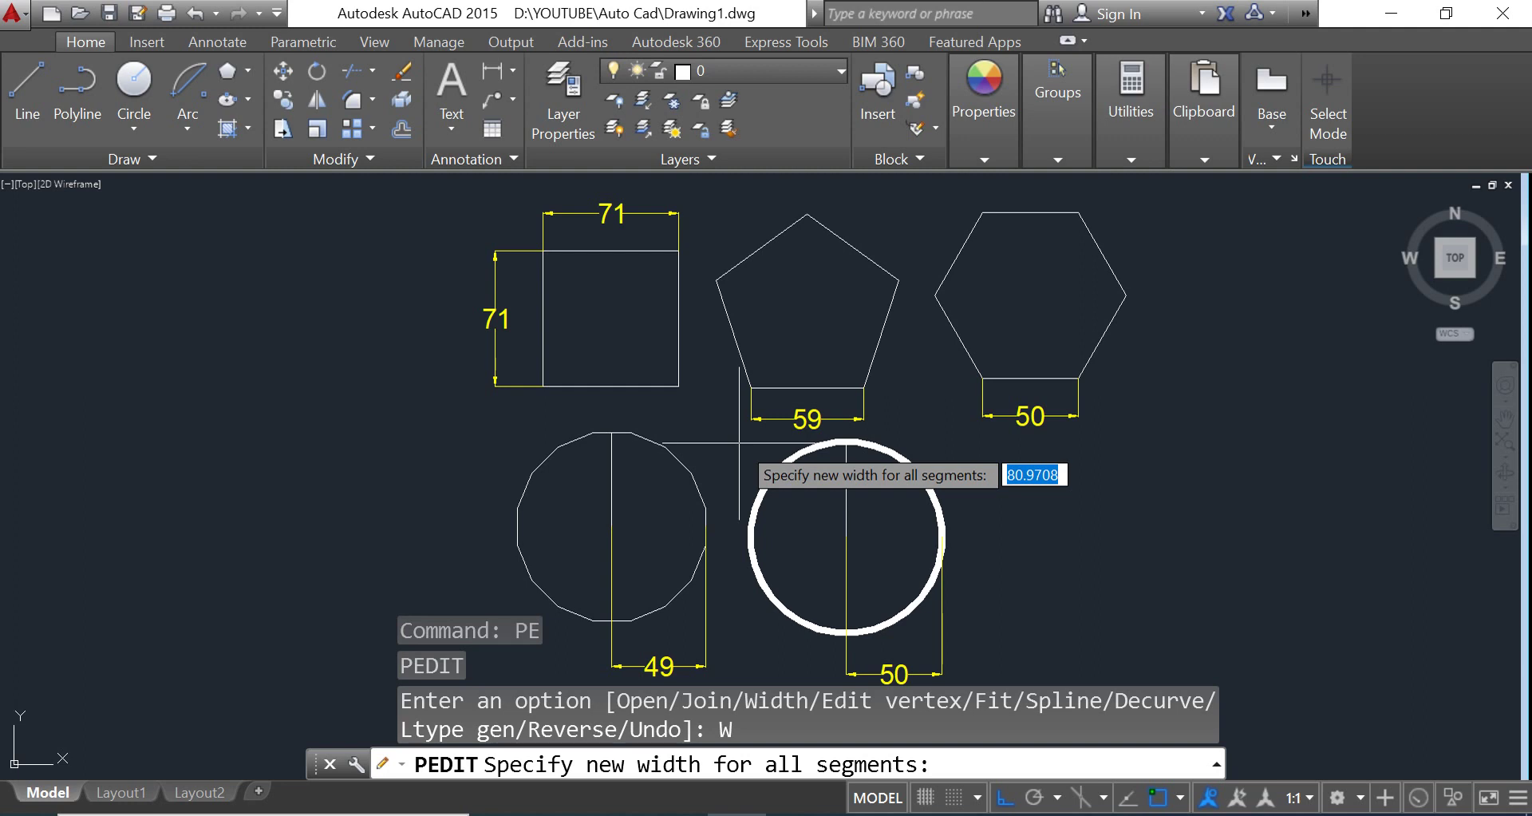
{"action": "key", "text": "Return"}
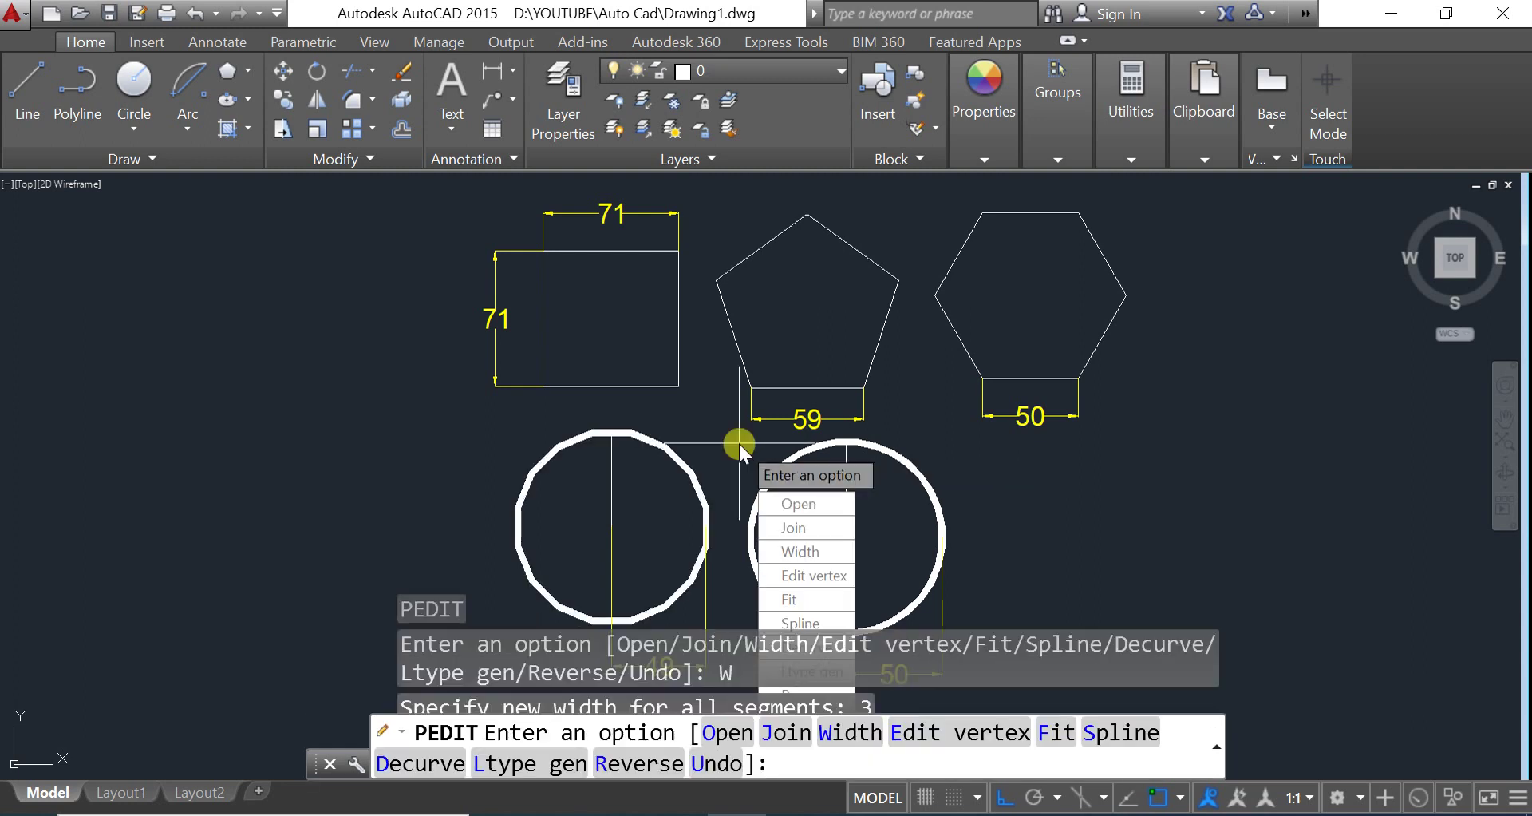
{"action": "key", "text": "Escape"}
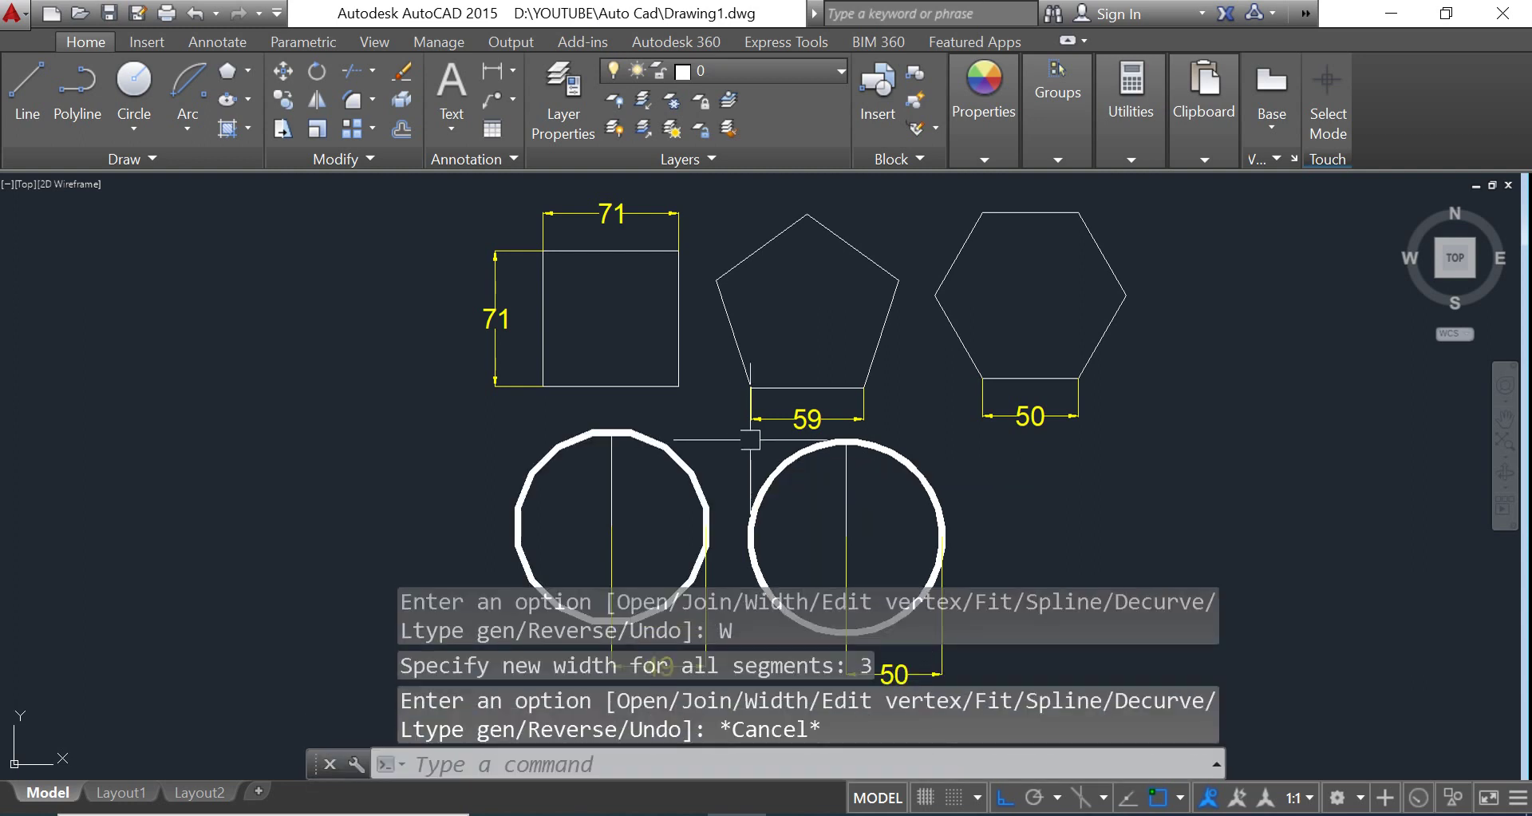